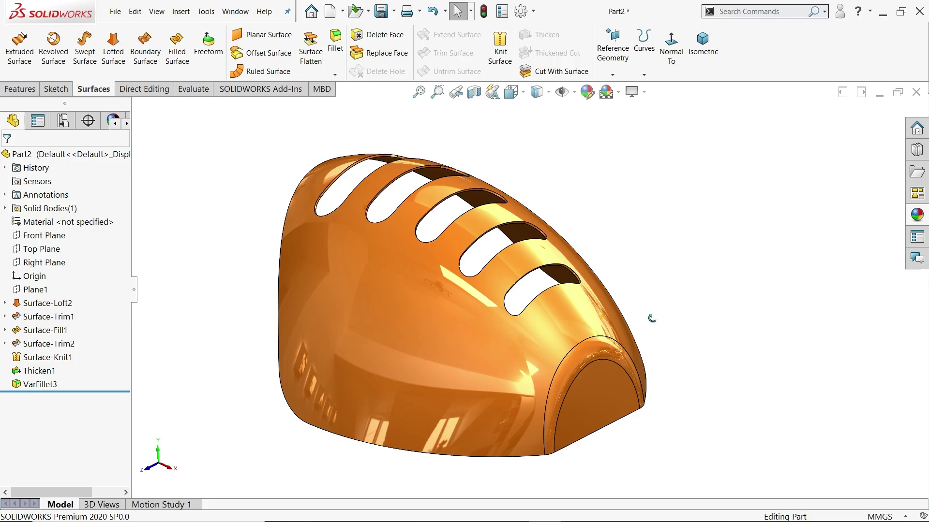
- Orbit the finished orange slotted shell to inspect it, including from below
middle_click_drag(651, 317, 657, 336)
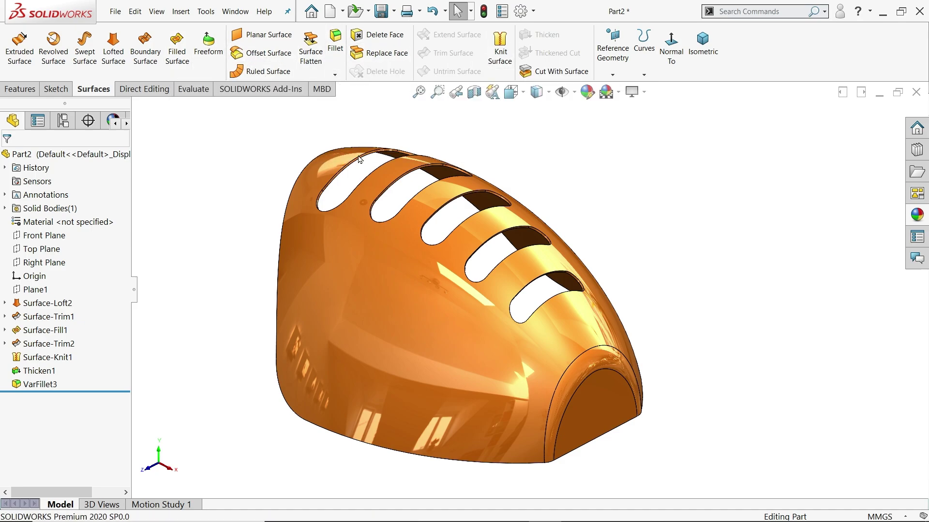
middle_click_drag(253, 274, 241, 259)
key("alt+Tab")
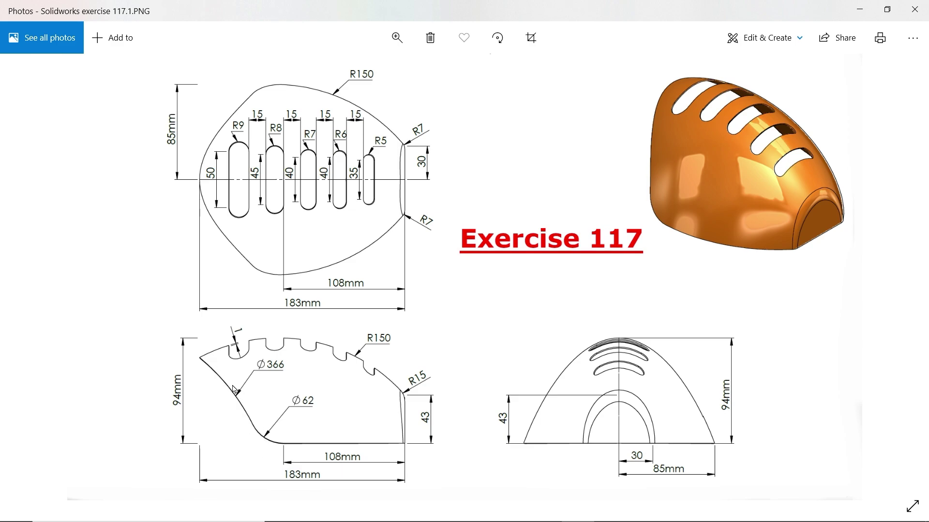
- On the Top Plane, sketch an 85 × 183 mm corner rectangle as construction geometry
left_click(860, 12)
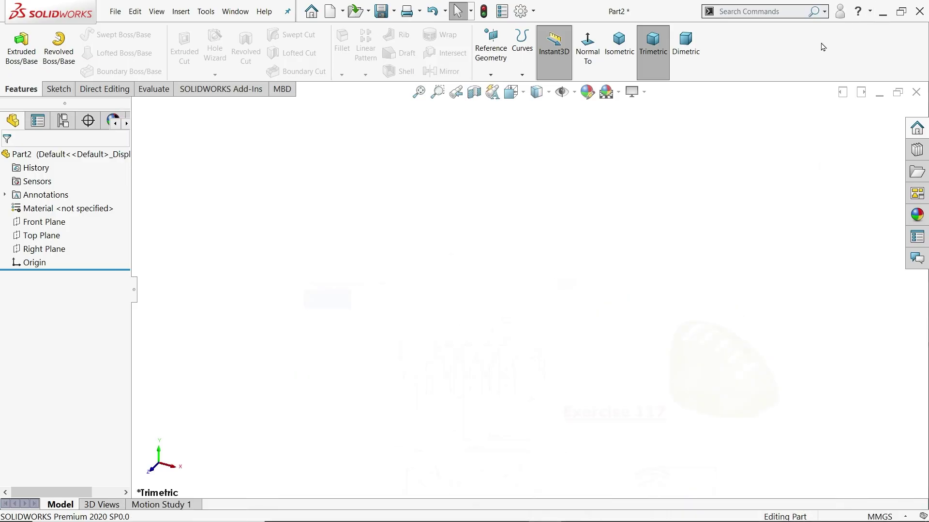
left_click(36, 237)
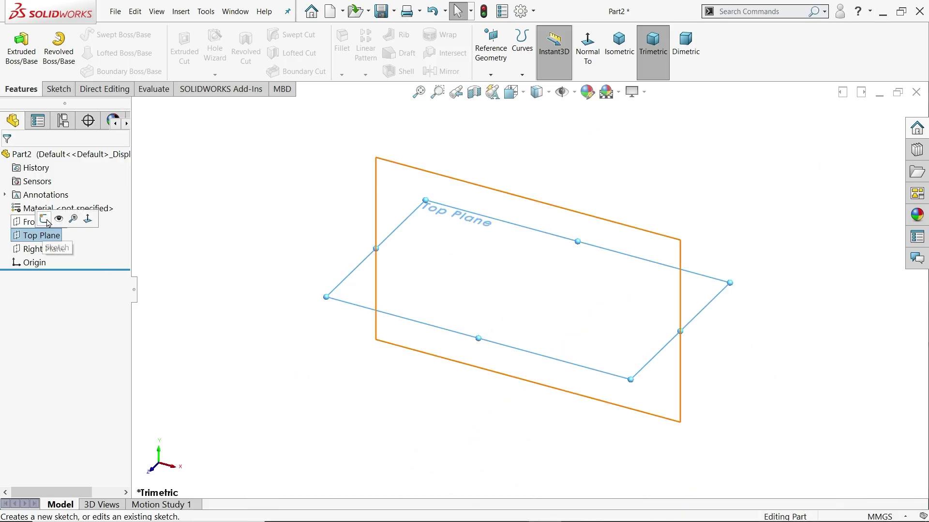
left_click(47, 219)
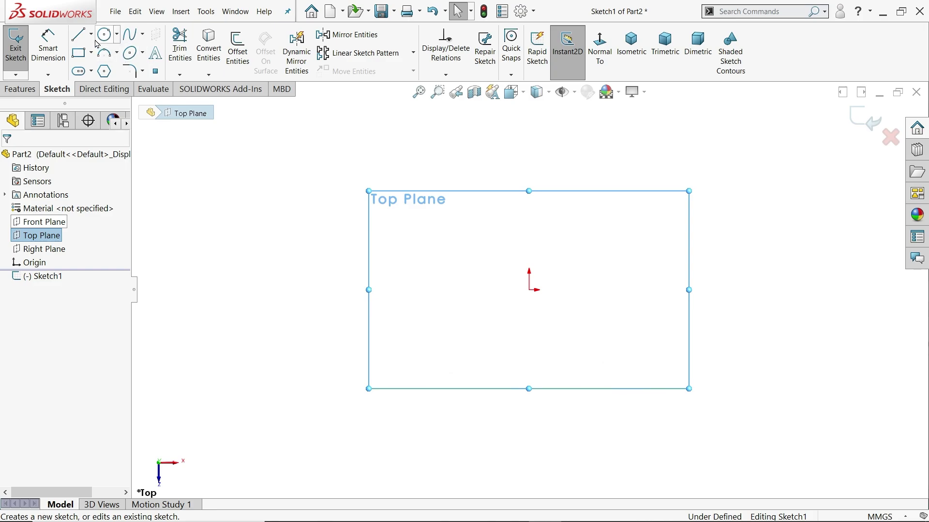
left_click(91, 53)
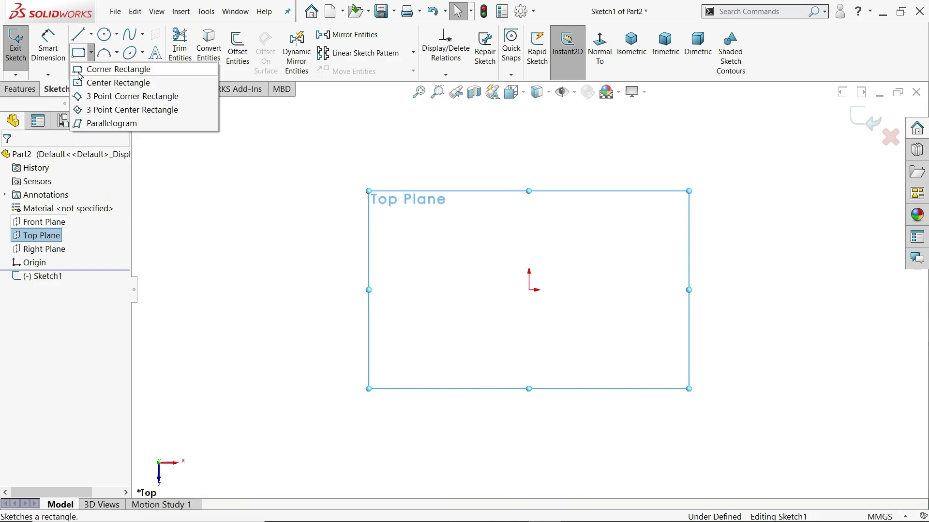
left_click(80, 73)
left_click(426, 290)
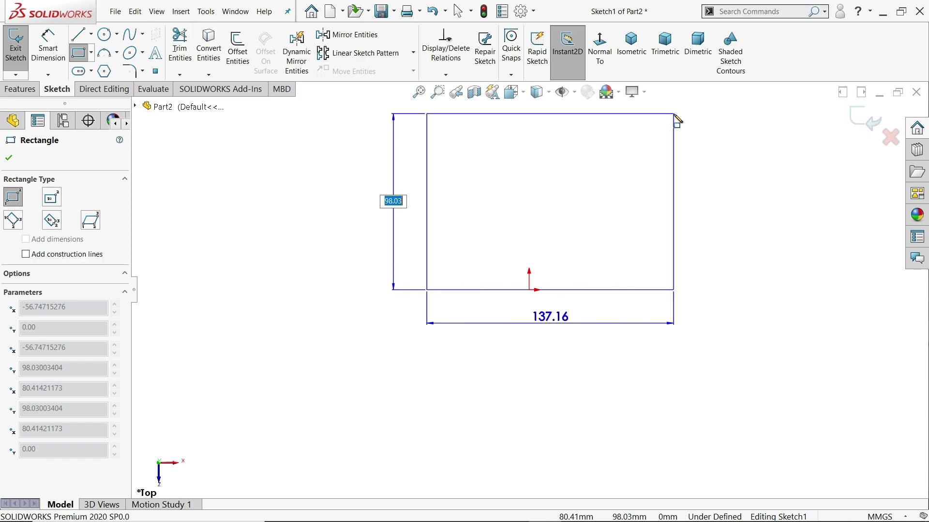
type("85")
key("Tab")
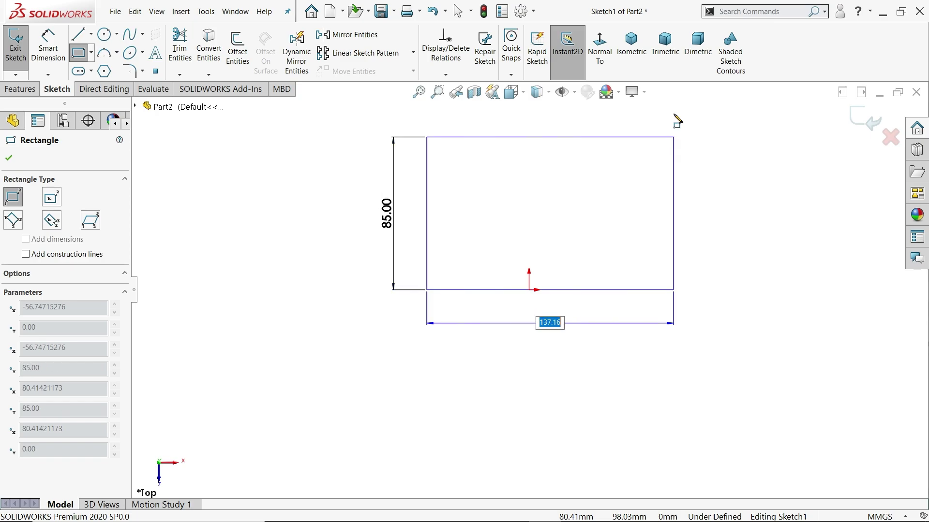
type("183")
key("Return")
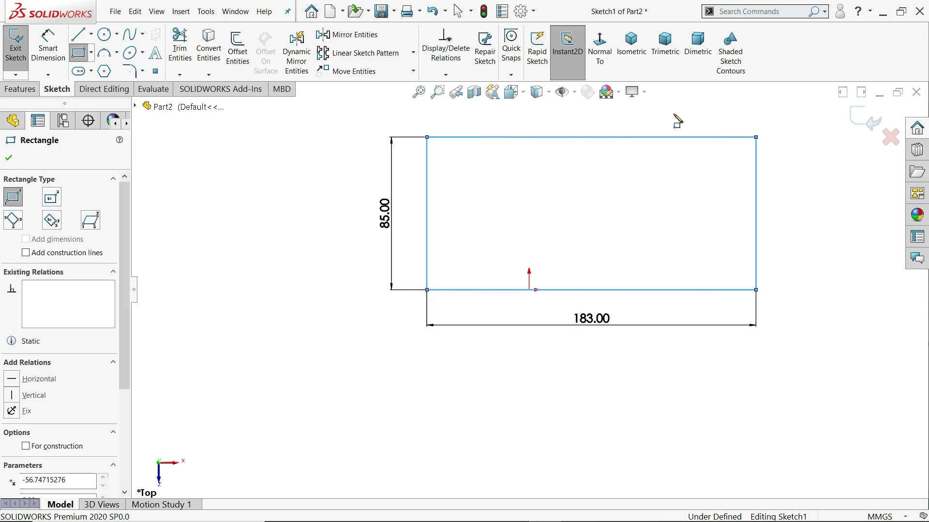
left_click(46, 446)
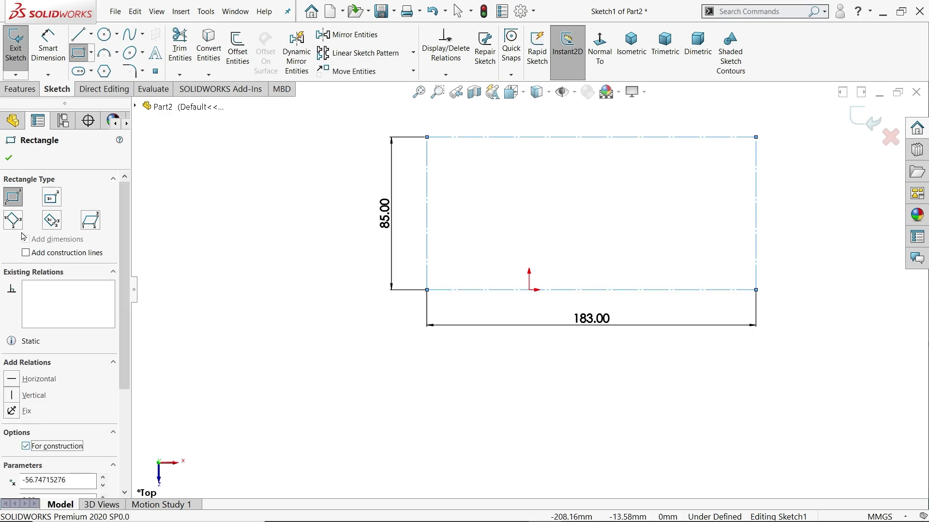
left_click(8, 158)
- Dimension the rectangle's right corner 108 mm from the origin
scroll(587, 270, "down", 2)
key("d")
left_click(497, 303)
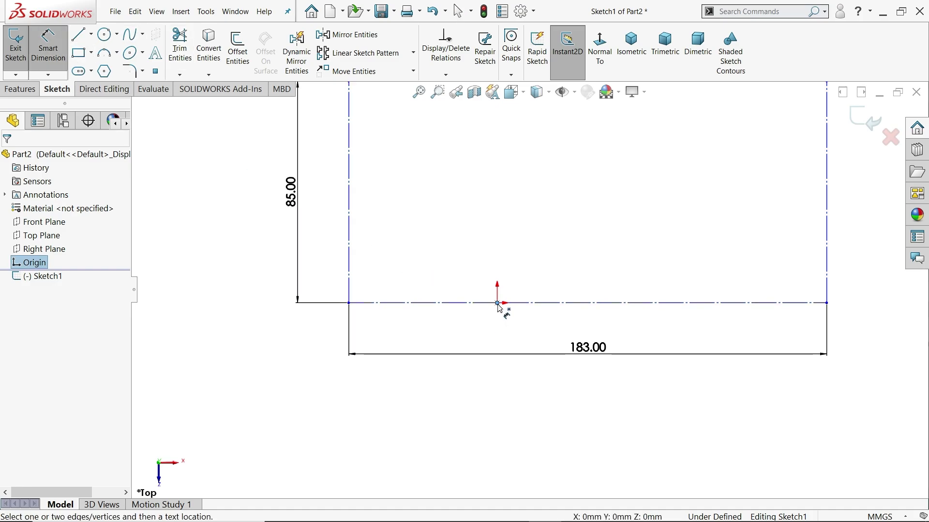
left_click(826, 303)
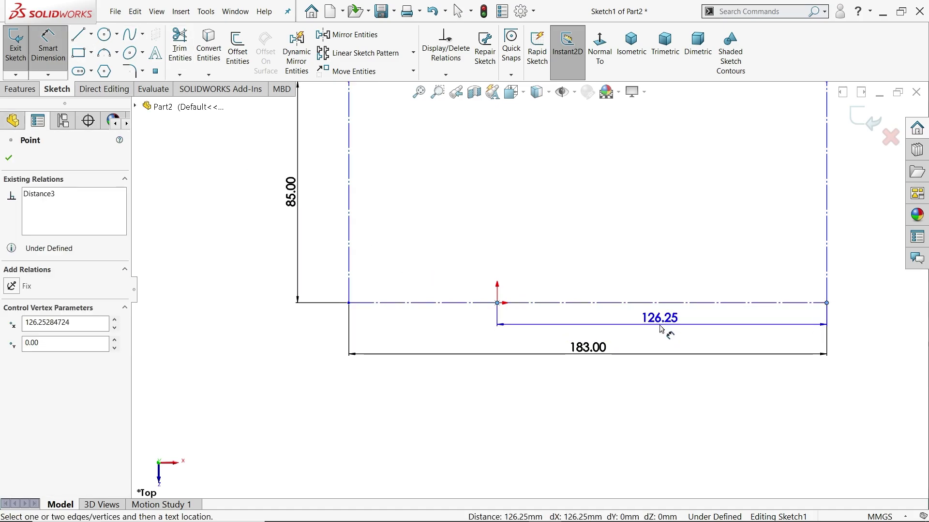
left_click(664, 332)
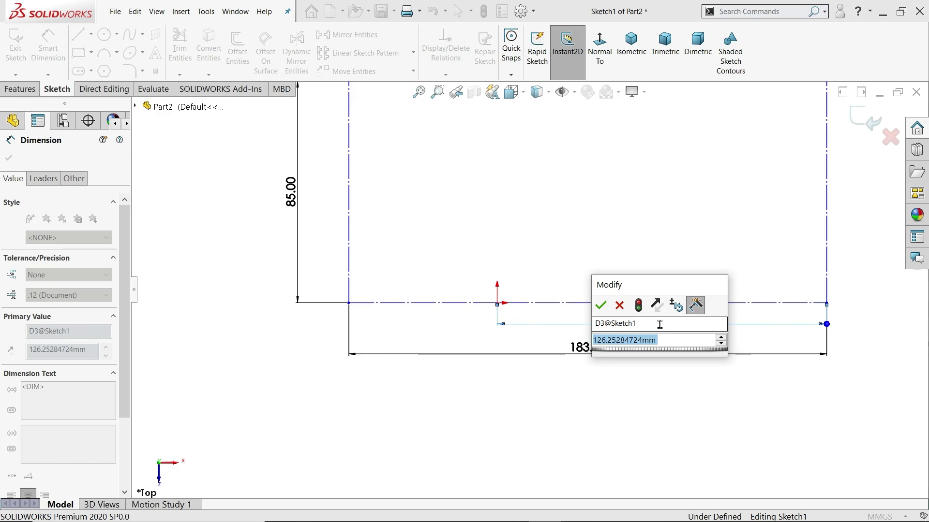
type("108")
key("Return")
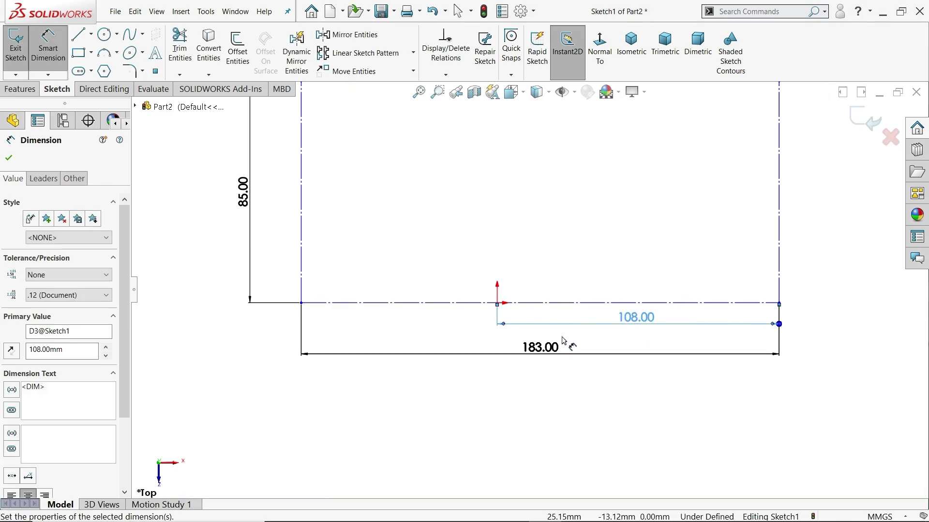
left_click(10, 161)
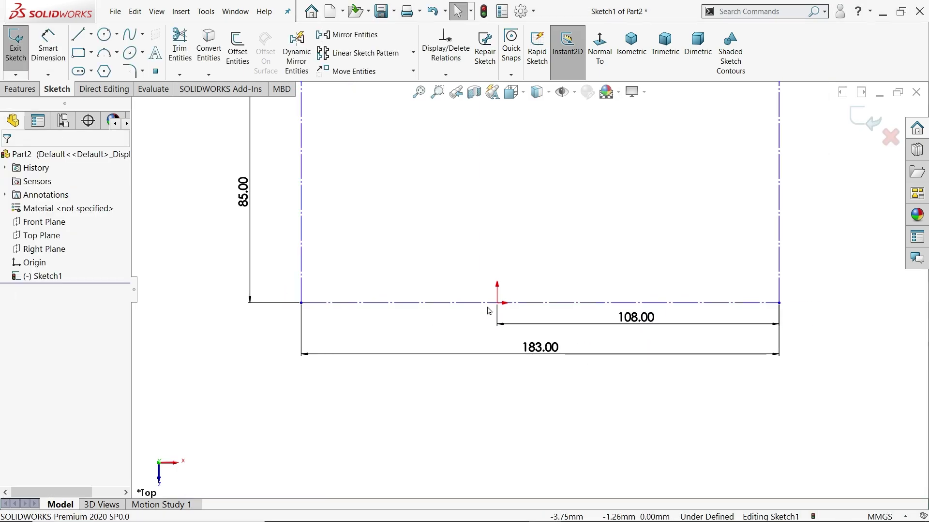
- Make the rectangle's bottom construction line coincident with the origin and fit the view
left_click(479, 303)
left_click_drag(477, 305, 494, 315)
left_click(497, 304)
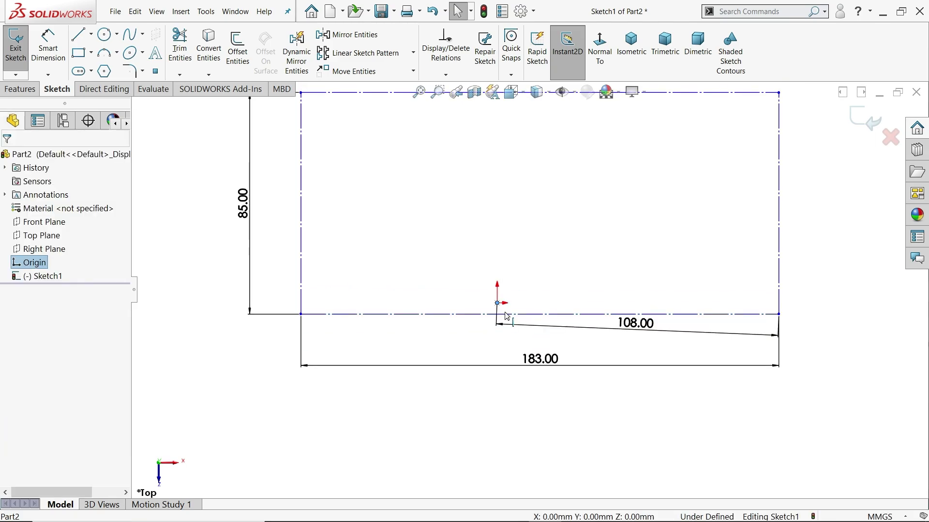
left_click(518, 321, "ctrl")
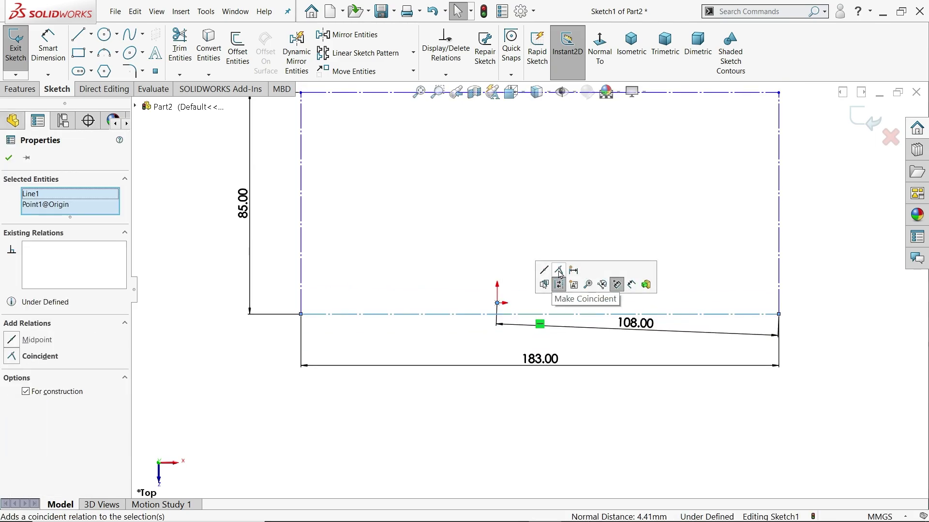
left_click(559, 284)
left_click(579, 387)
key("f")
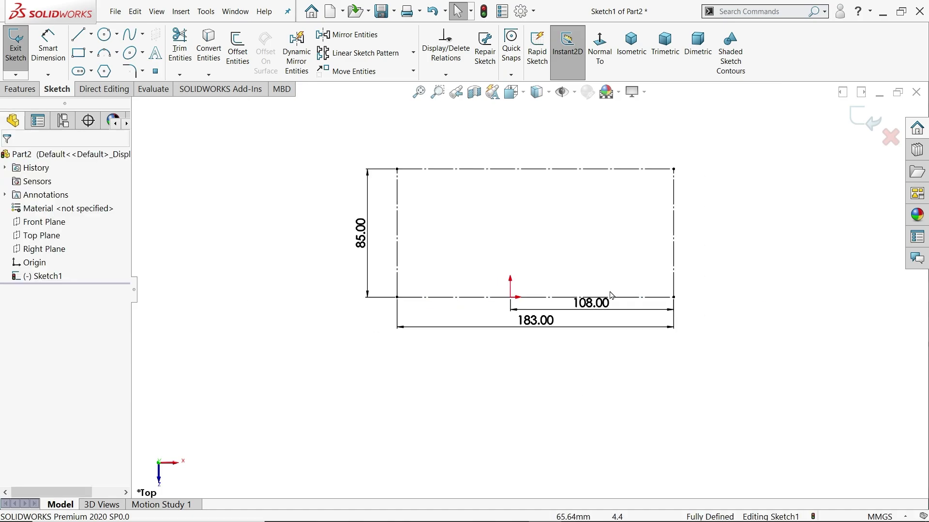
- Draw a 3-point arc across the rectangle, tangent to its top edge
left_click(102, 56)
scroll(522, 212, "down", 3)
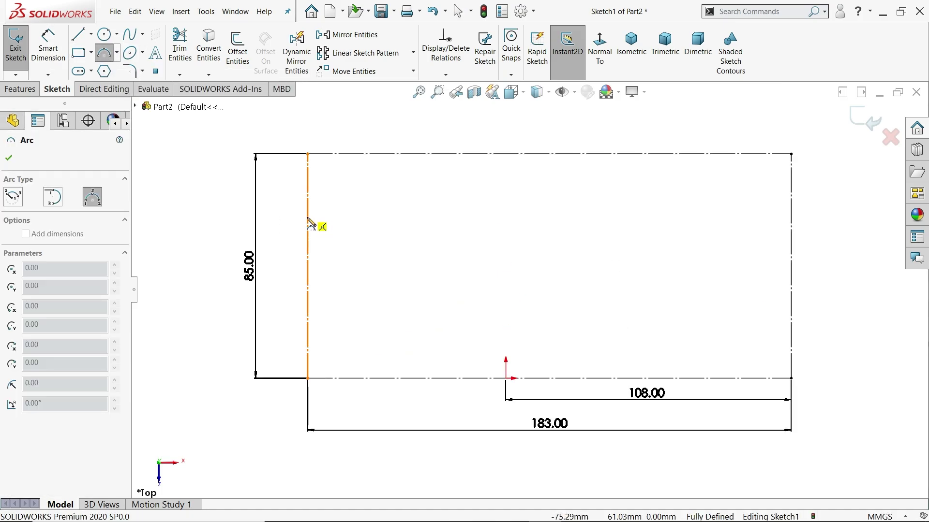
left_click(308, 218)
left_click(814, 293)
left_click(694, 220)
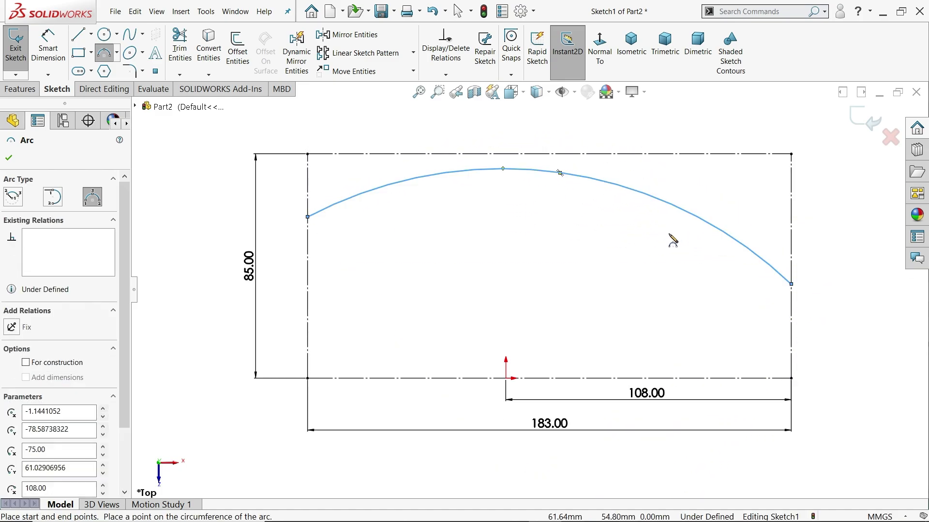
right_click(670, 237)
left_click(692, 241)
left_click_drag(567, 115, 499, 216)
left_click(532, 183)
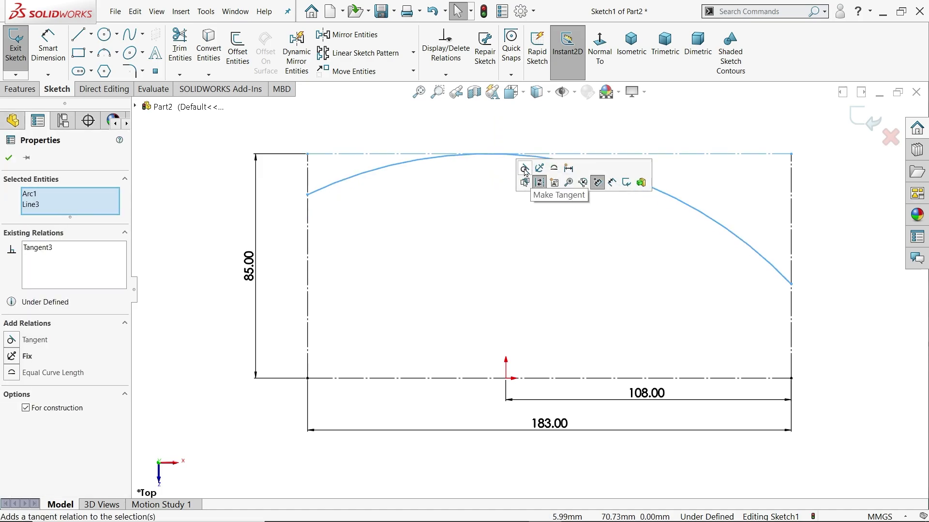
left_click(8, 158)
- Dimension the arc end 30 mm above the bottom-right corner and radius R150, then exit the sketch
left_click(48, 46)
left_click(793, 289)
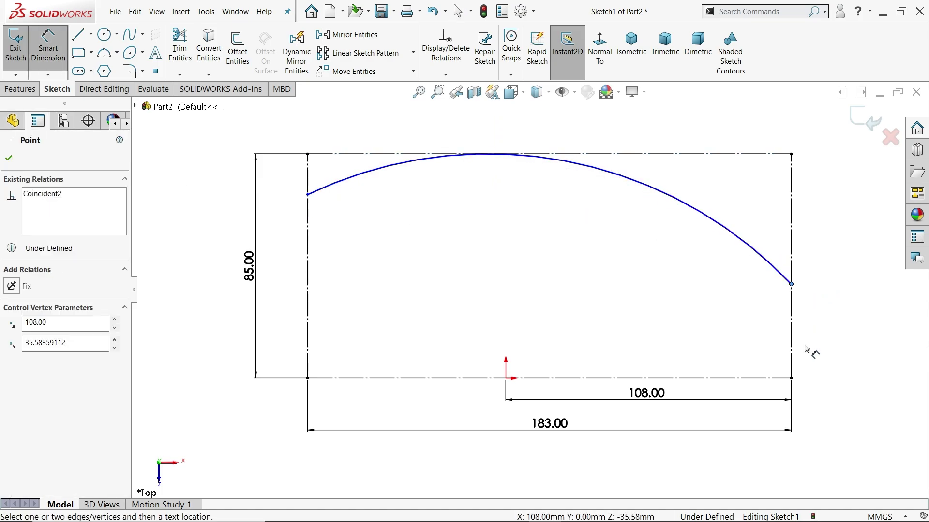
left_click(793, 380)
left_click(833, 332)
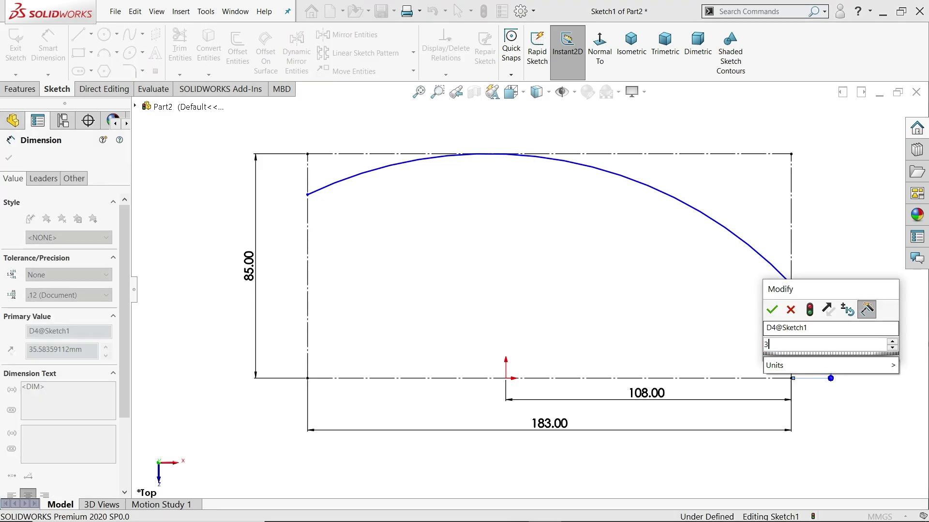
type("30")
key("Return")
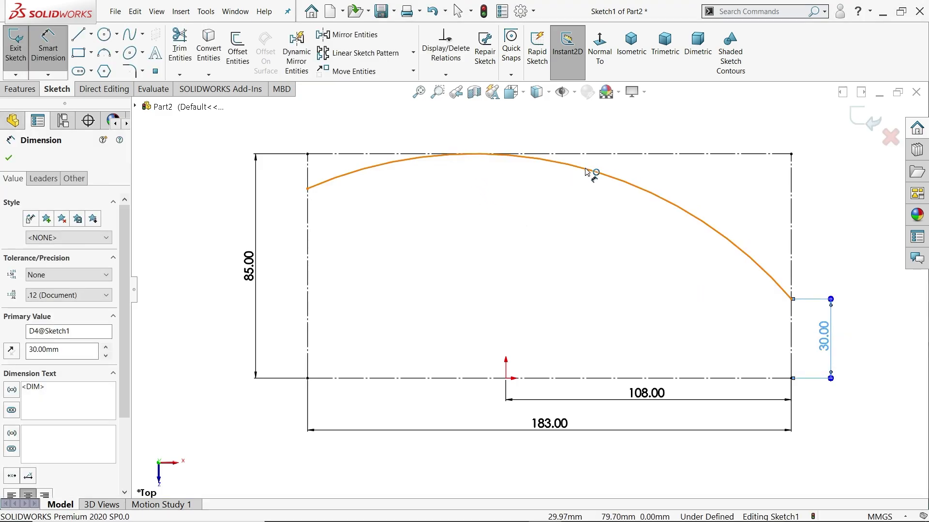
left_click(590, 174)
left_click(602, 122)
type("150")
key("Return")
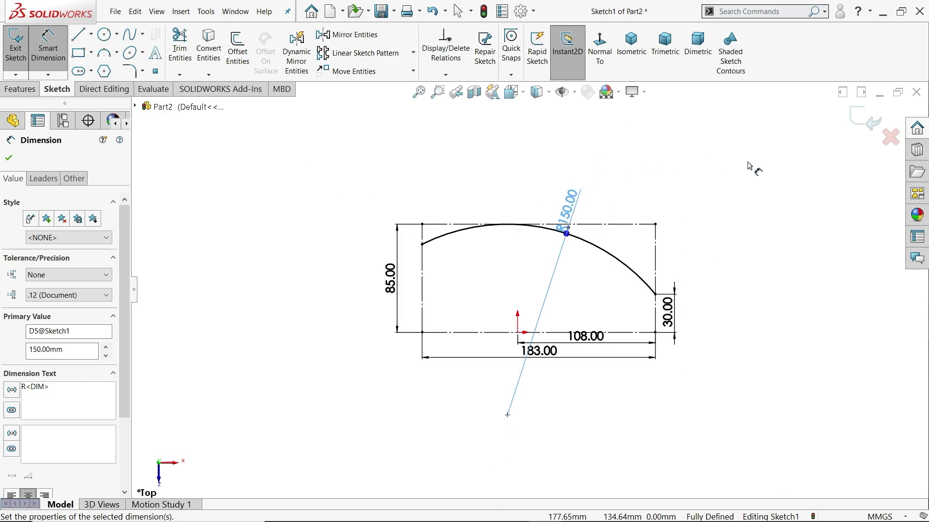
left_click(866, 121)
scroll(653, 322, "down", 3)
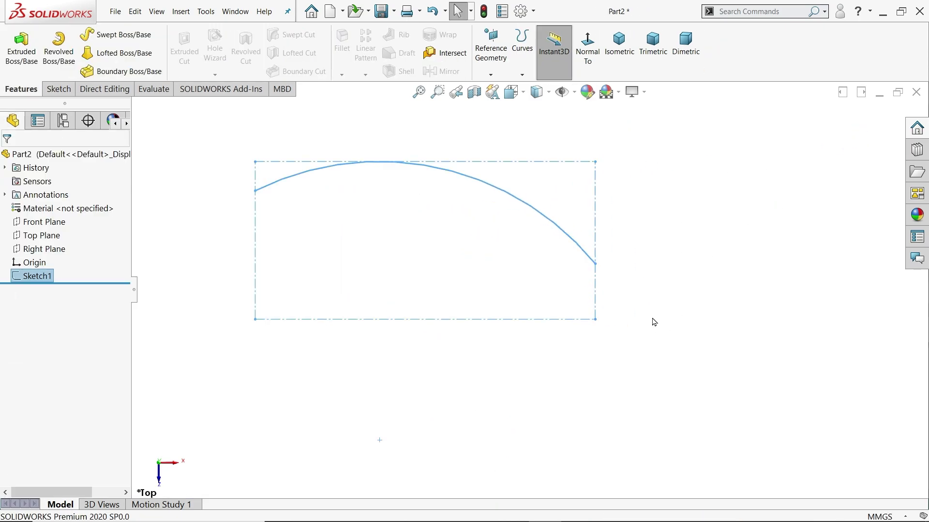
- Start Sketch2 on the Top Plane and convert Sketch1's arc and bottom edge into it
left_click(43, 222)
left_click(43, 236)
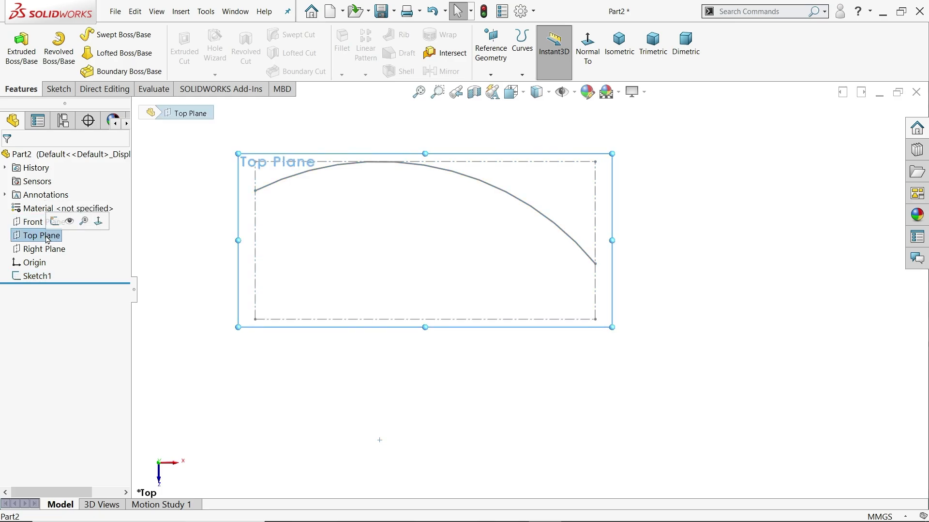
left_click(108, 215)
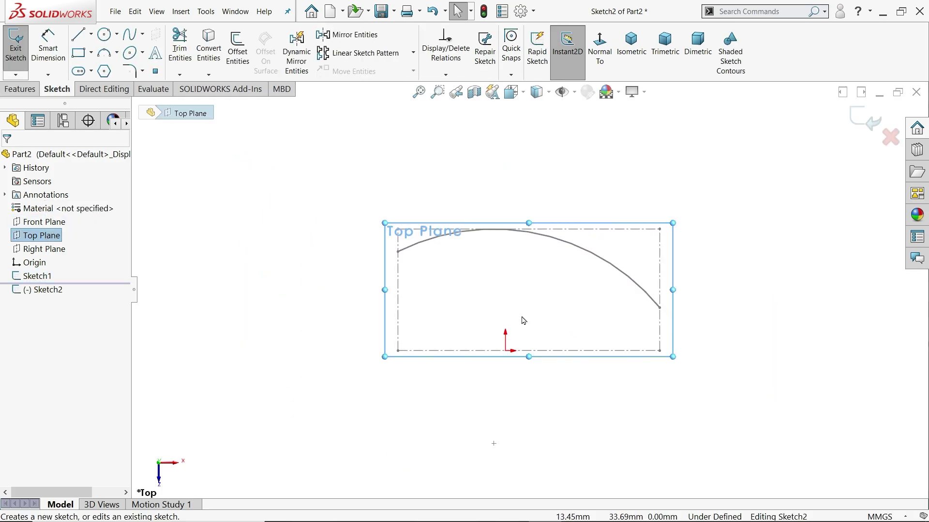
left_click(590, 258)
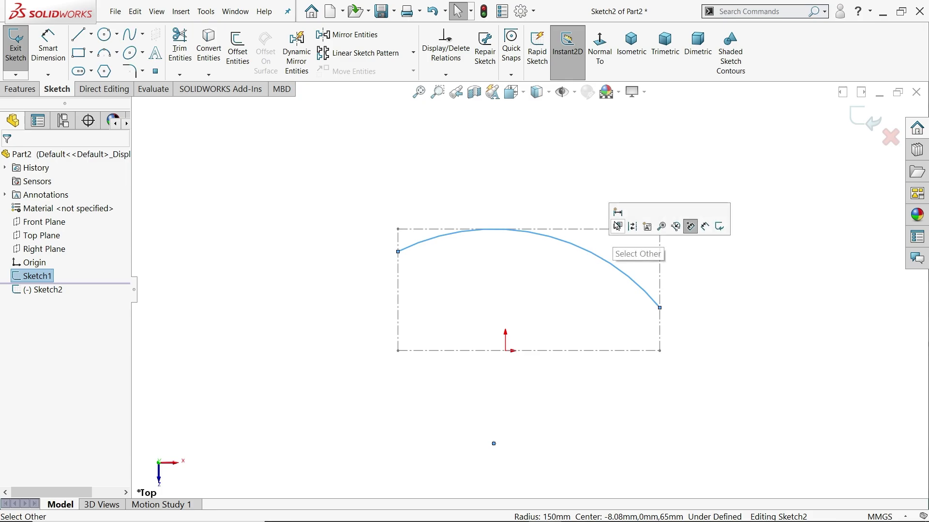
left_click(489, 352, "ctrl")
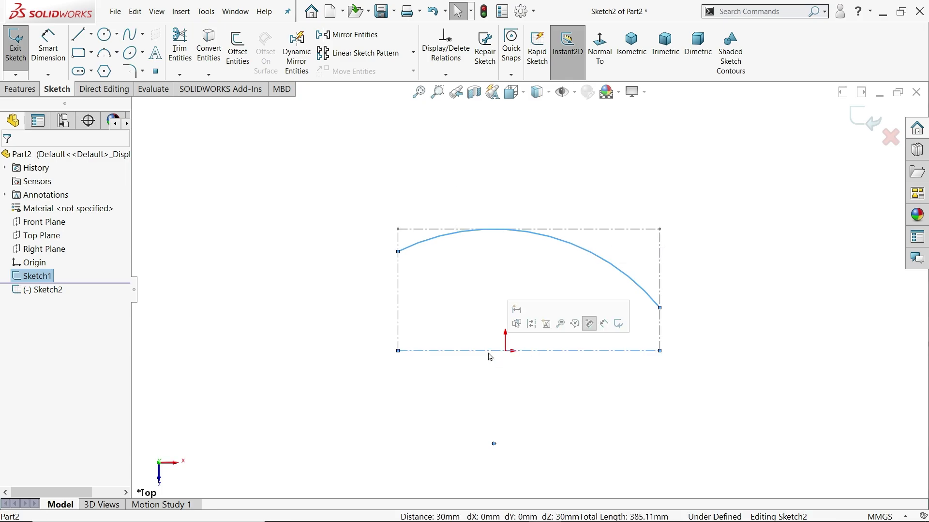
left_click(208, 48)
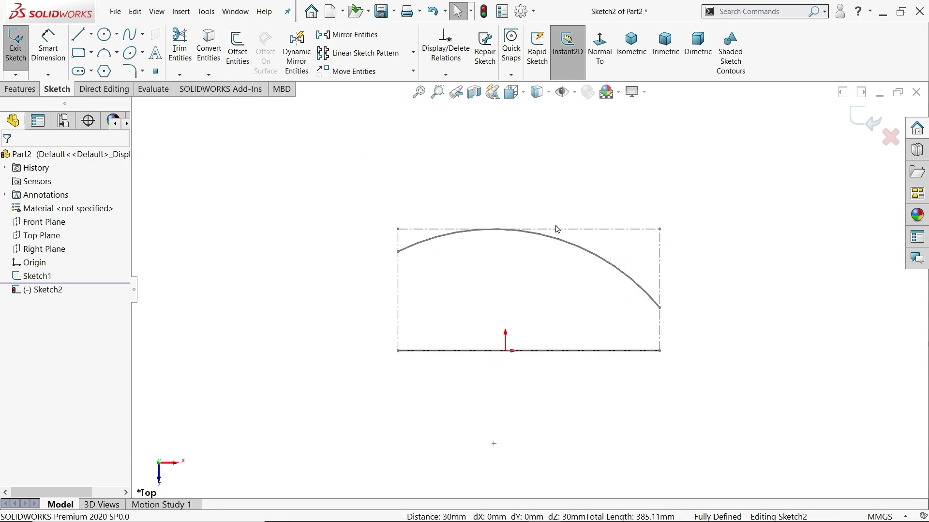
- Mirror the arc about the construction bottom line, make the top arc construction, and exit
left_click_drag(584, 193, 535, 372)
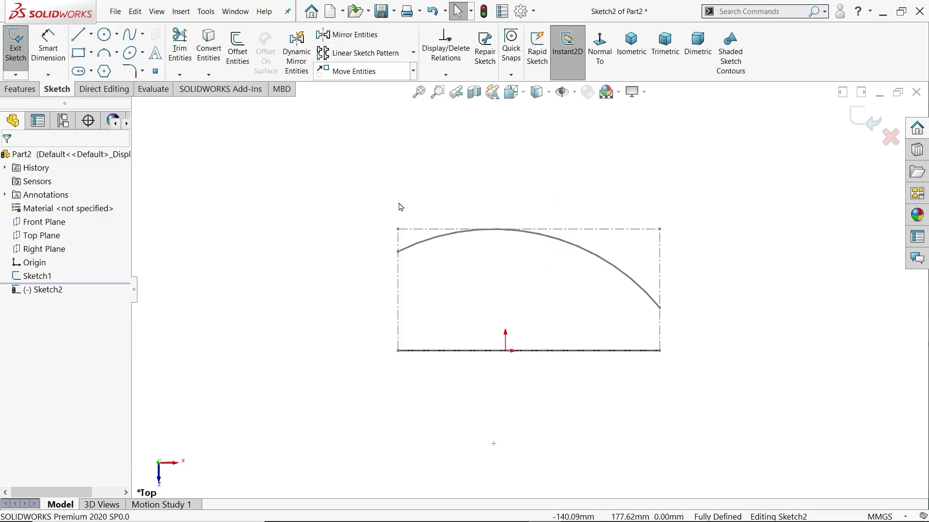
left_click(498, 351)
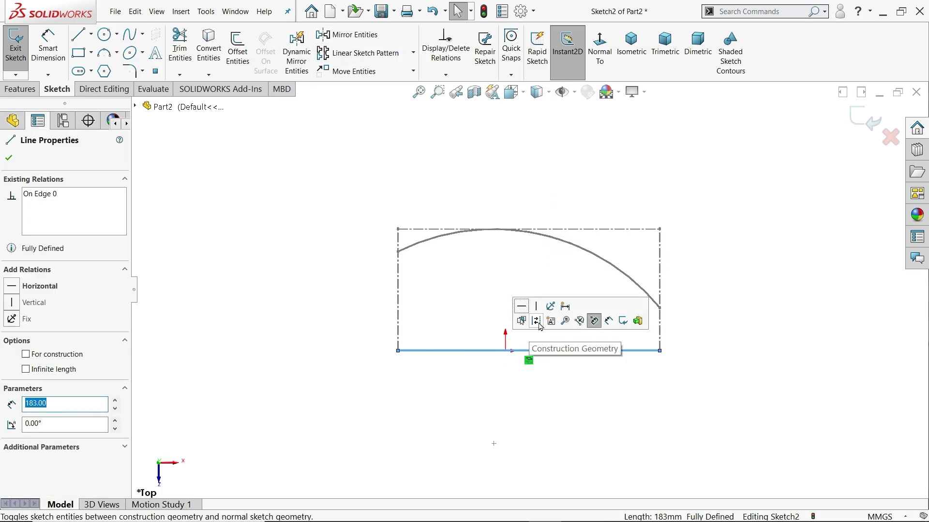
left_click(536, 321)
left_click_drag(608, 183, 546, 388)
left_click(355, 34)
key("f")
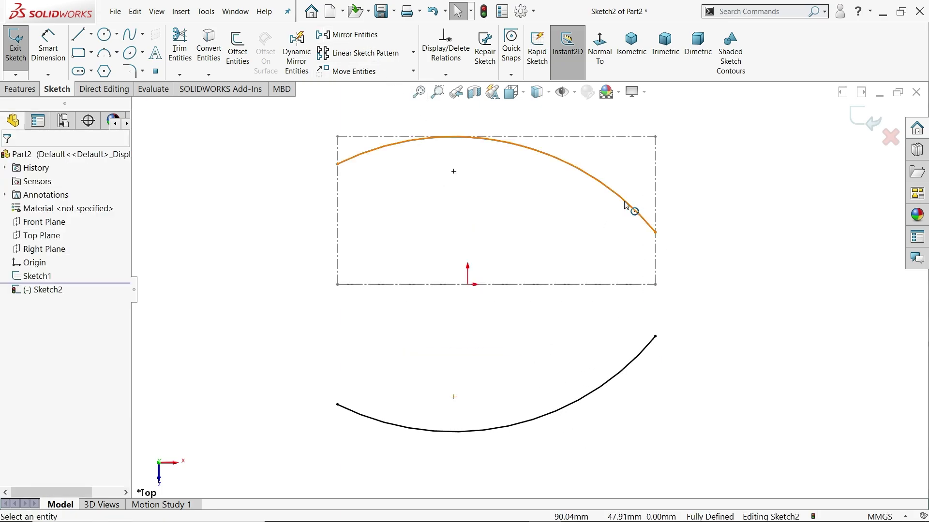
left_click(631, 206)
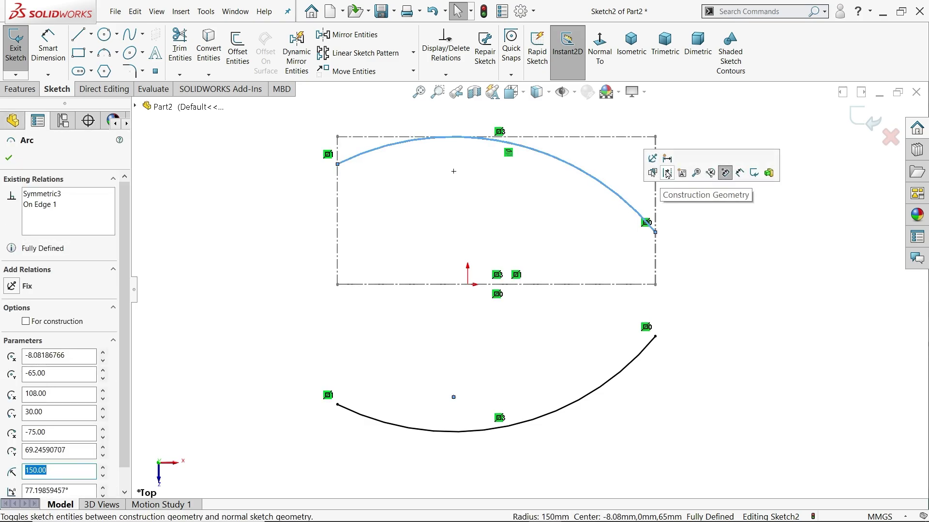
left_click(666, 174)
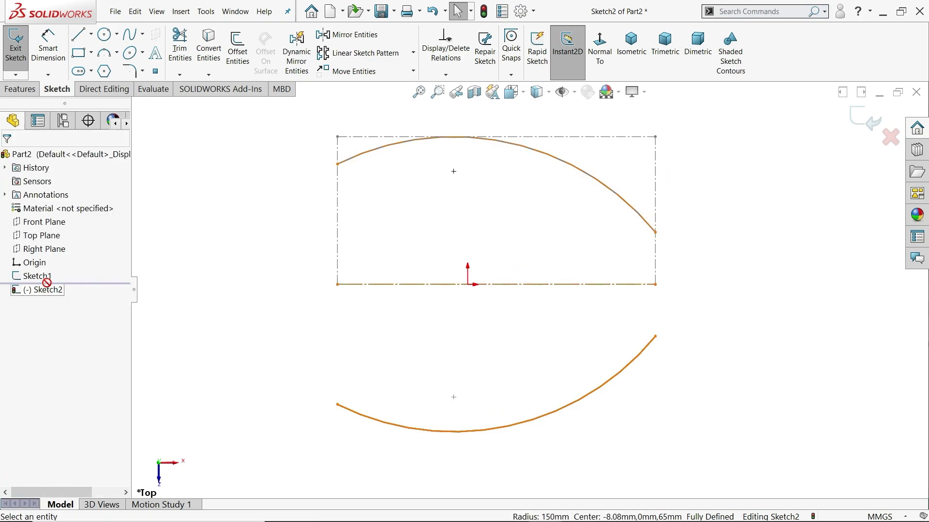
left_click(862, 116)
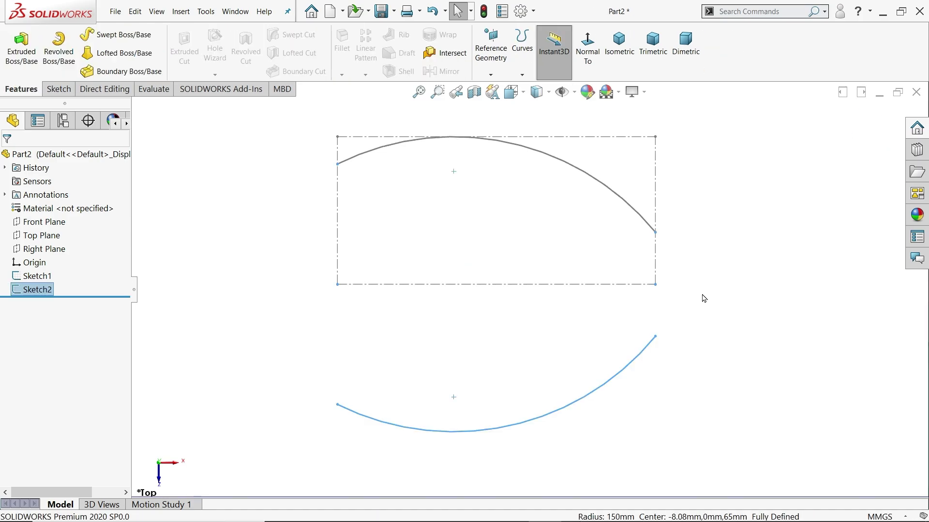
- On the Front Plane, sketch a 94 × 183 mm corner rectangle as construction geometry
left_click(599, 224)
left_click(561, 282)
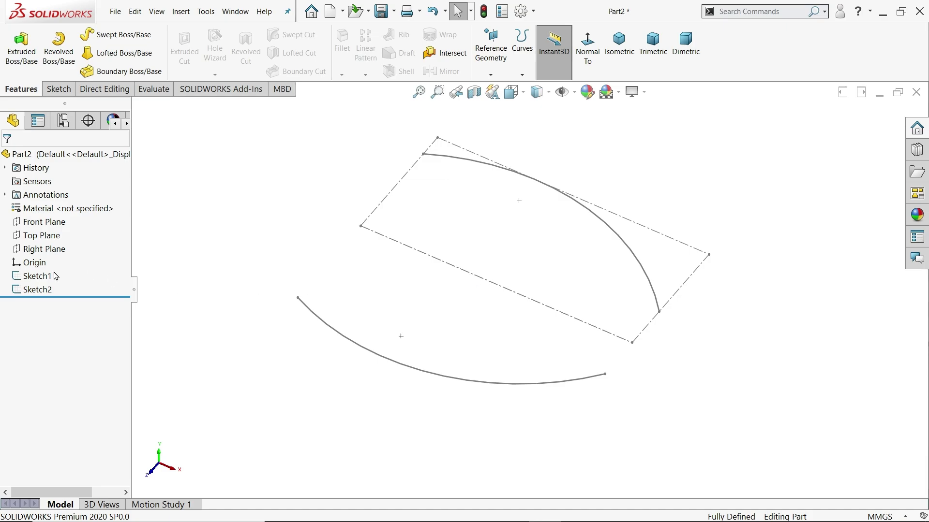
left_click(50, 237)
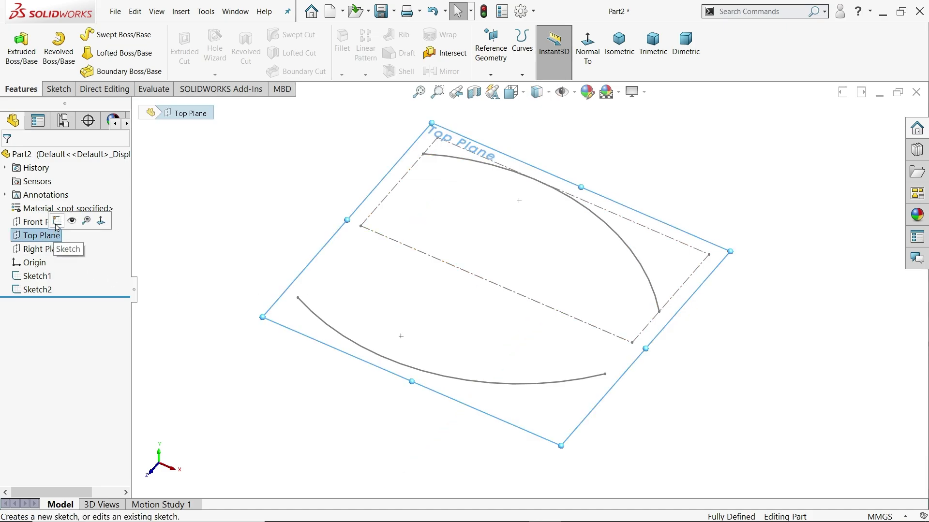
left_click(42, 222)
left_click(86, 207)
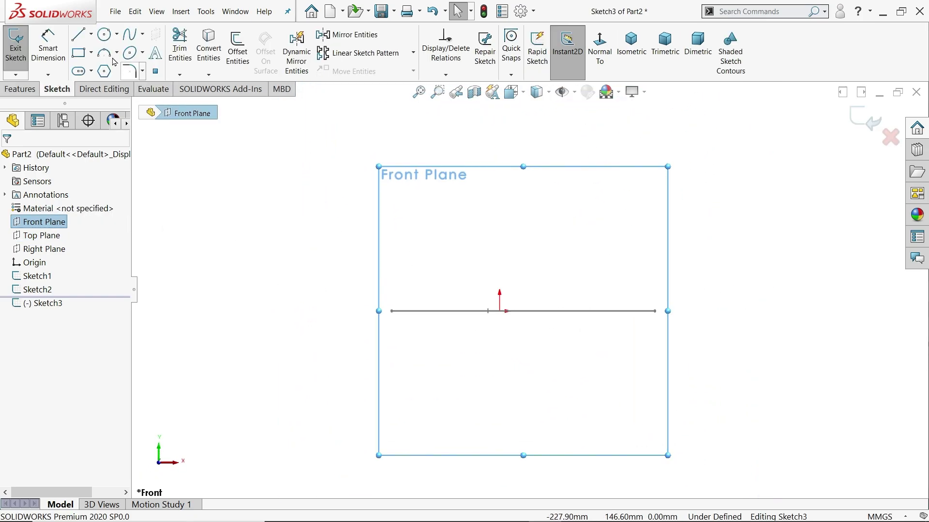
left_click(91, 52)
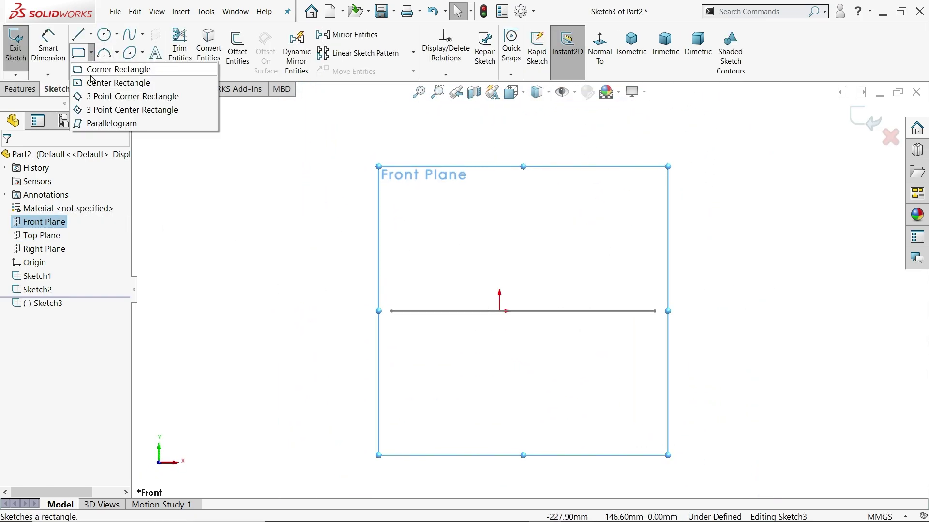
left_click(92, 73)
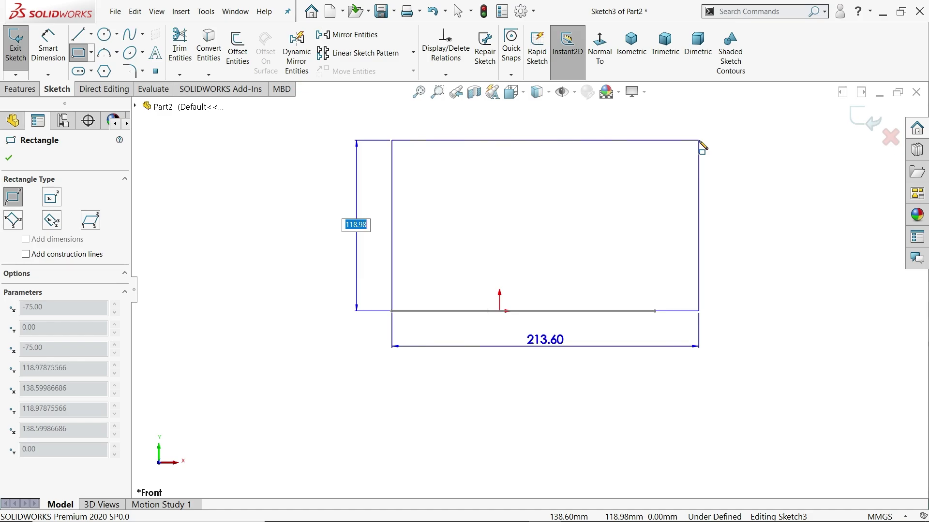
type("94")
key("Return")
type("183")
key("Return")
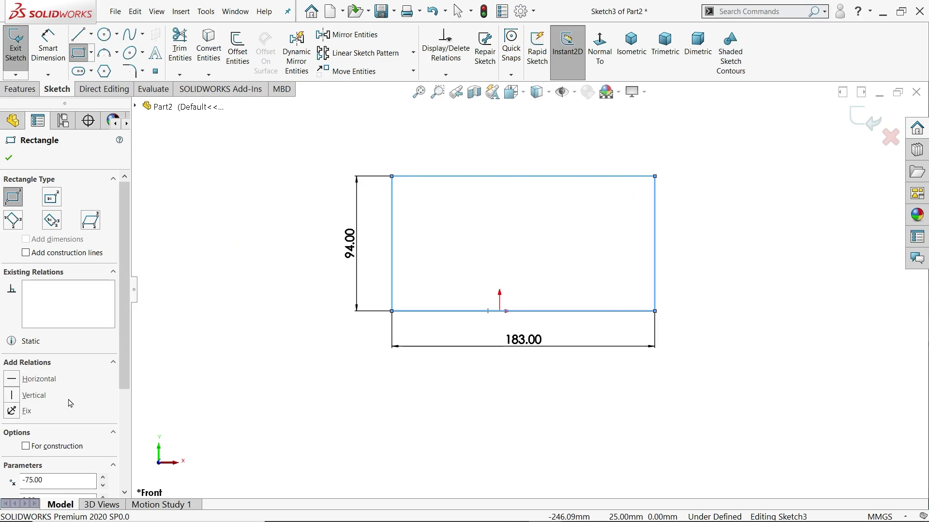
left_click(26, 446)
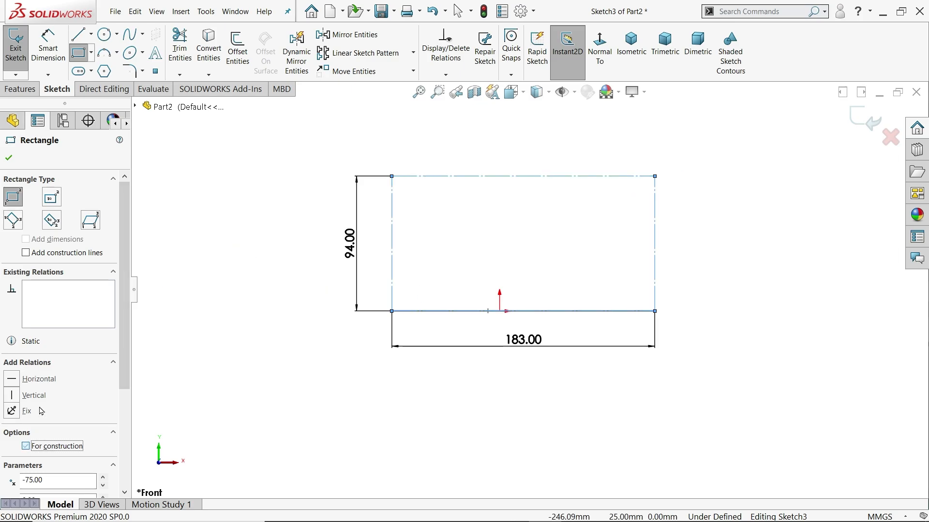
left_click(9, 165)
- Dimension the rectangle's bottom-right corner 108 mm from the origin
scroll(499, 329, "down", 3)
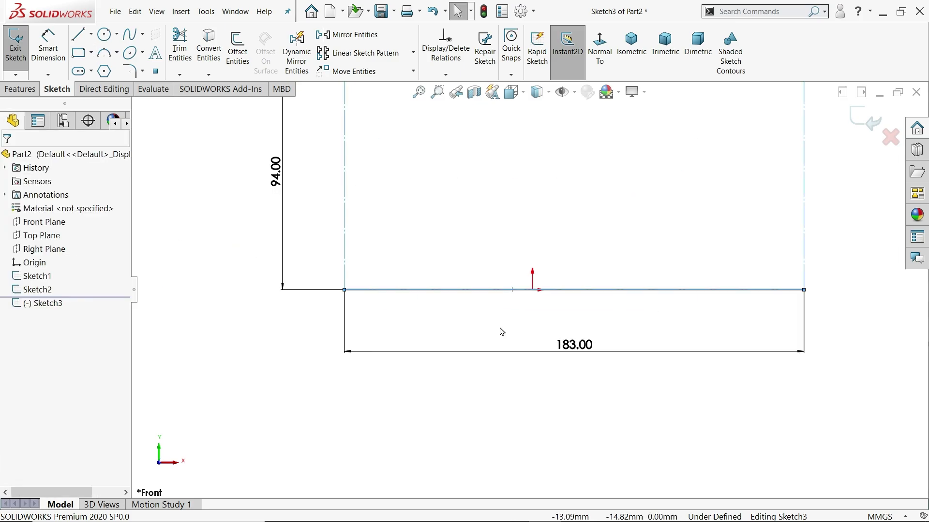
left_click(551, 295)
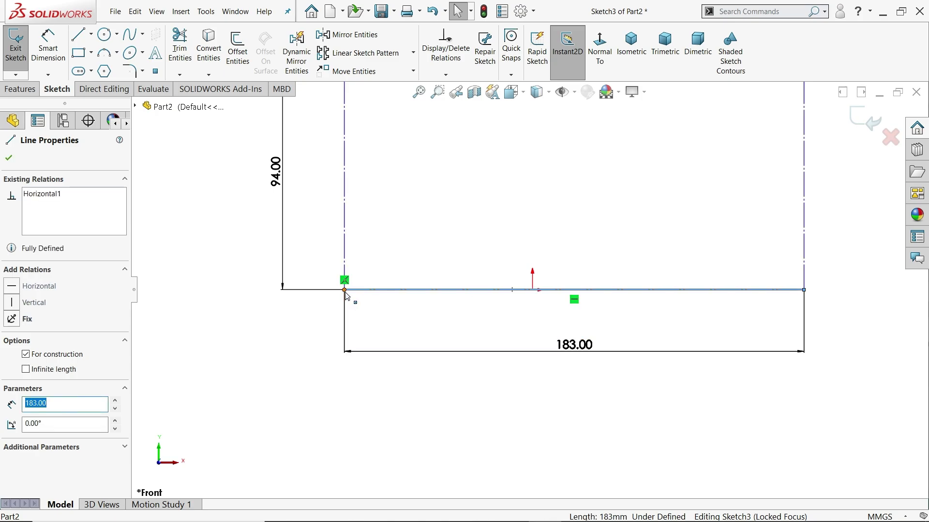
mouse_move(346, 295)
left_mouse_down()
mouse_move(352, 305)
mouse_move(305, 300)
mouse_move(443, 306)
mouse_move(385, 318)
mouse_move(363, 290)
left_mouse_up()
key("d")
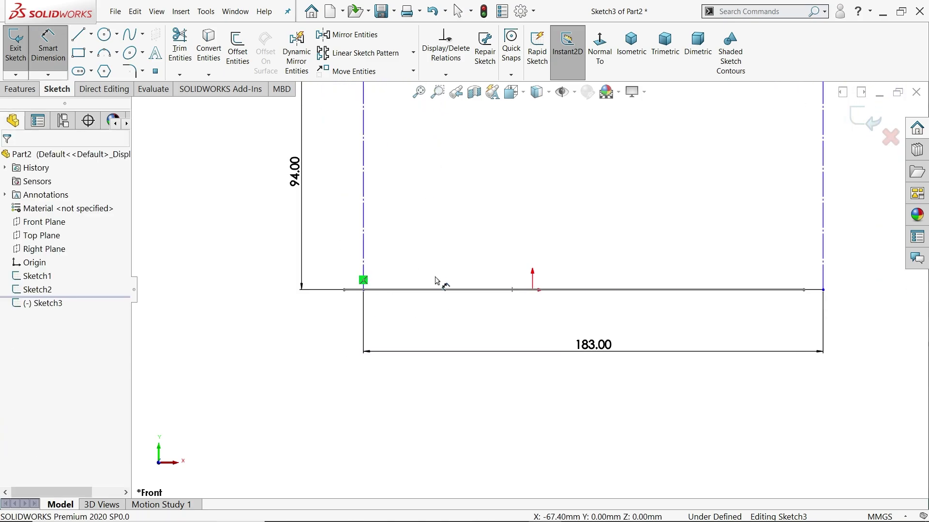
left_click(533, 291)
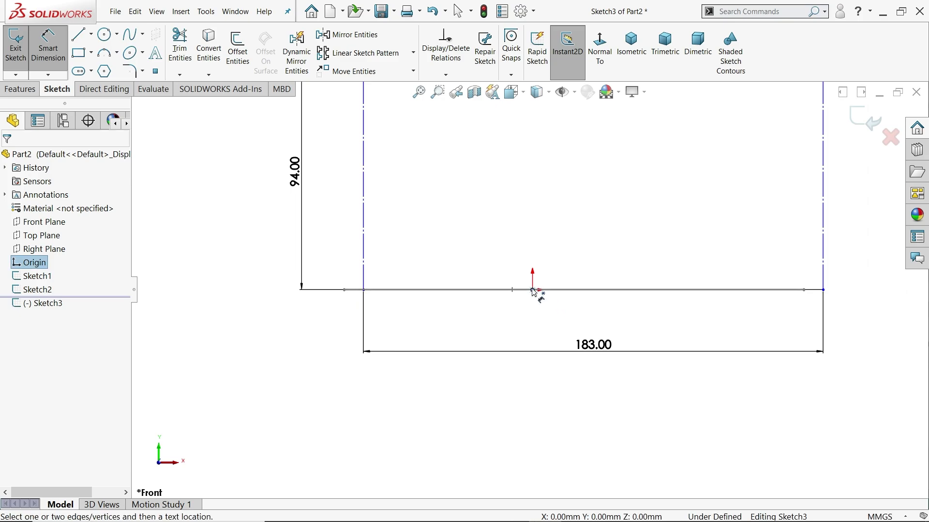
left_click(823, 291)
left_click(695, 317)
type("108")
key("Return")
scroll(503, 266, "up", 3)
scroll(624, 232, "down", 2)
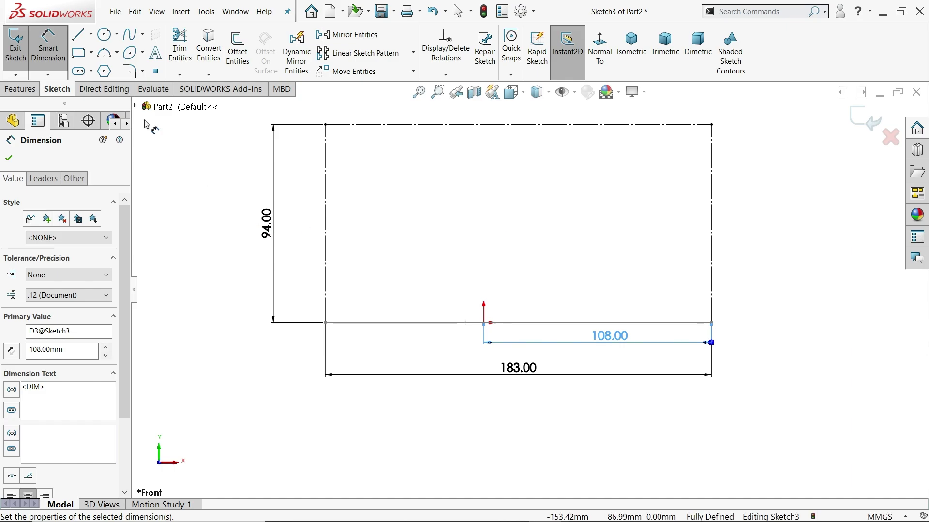
- Draw a 3-point arc across the rectangle bulging upward
left_click(104, 56)
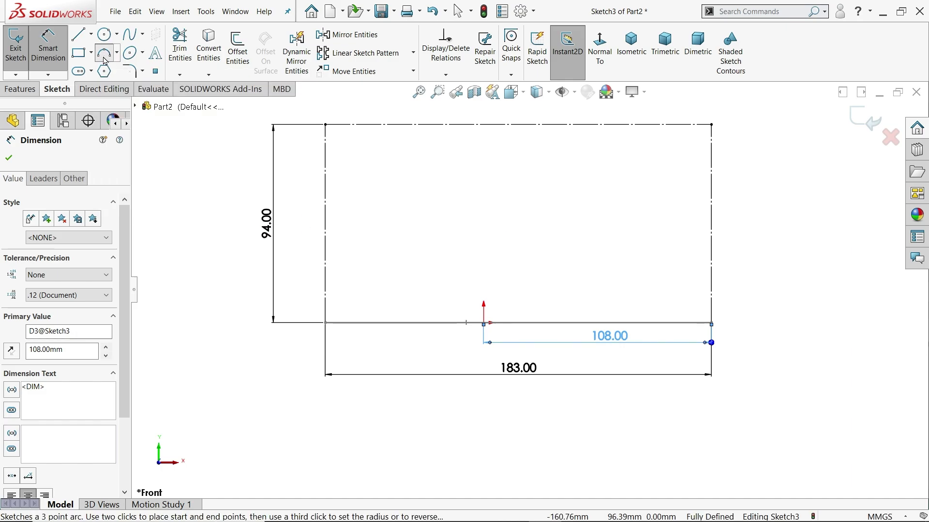
left_click(325, 177)
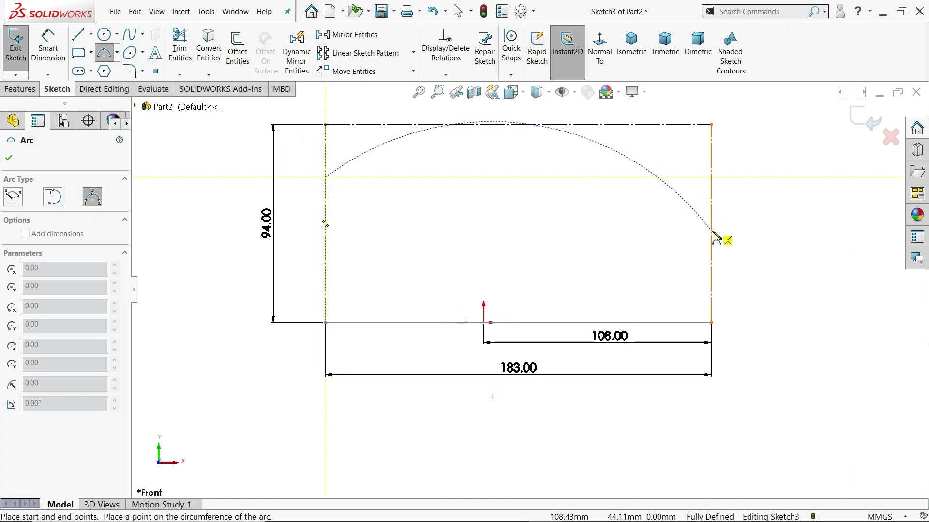
left_click(734, 240)
left_click(570, 165)
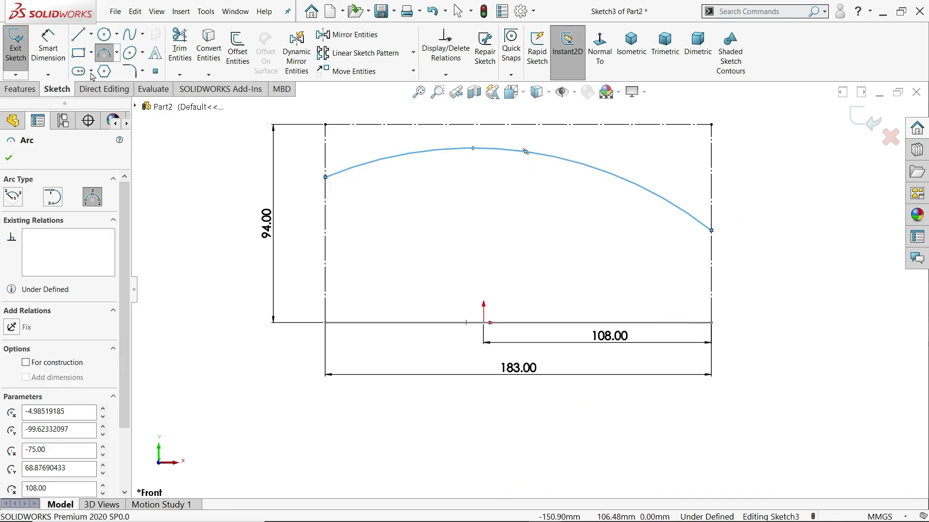
key("Escape")
- Dimension the arc's right end 43 mm above the base and its radius R150
left_click(711, 231)
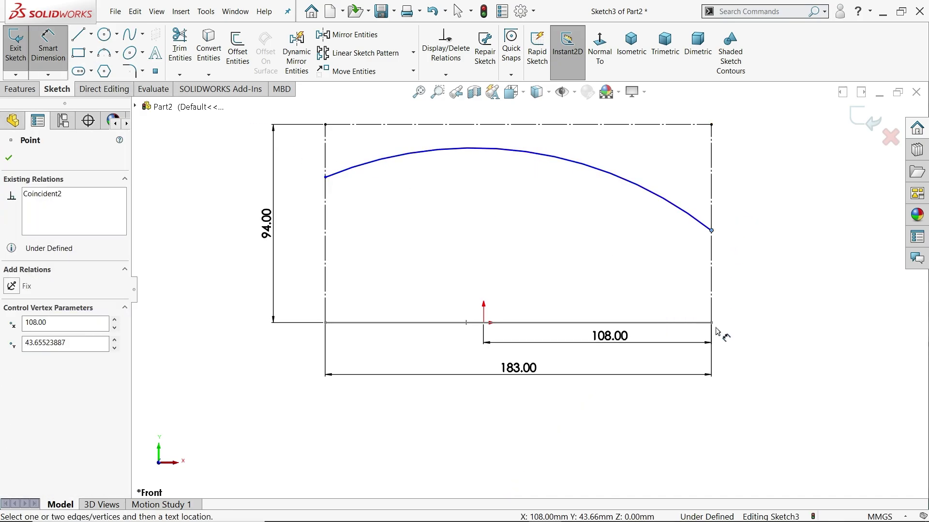
left_click(712, 323)
left_click(762, 291)
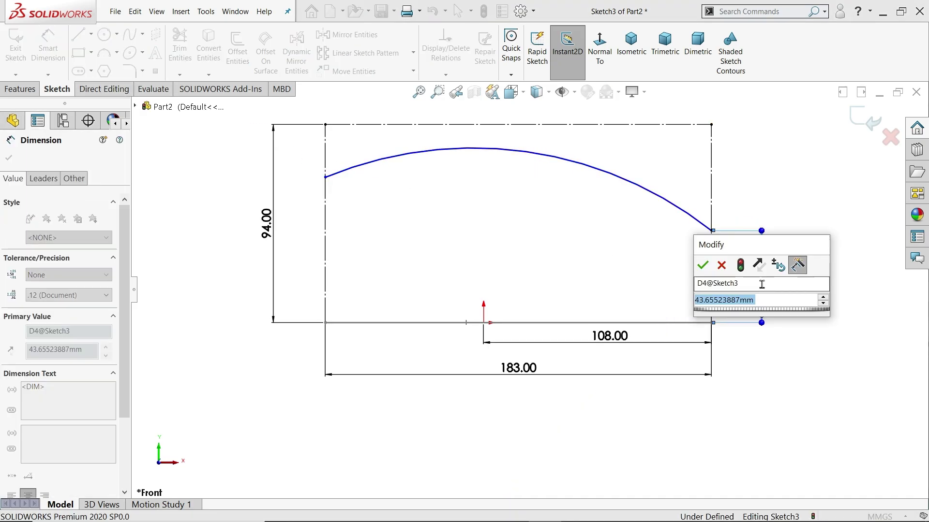
type("43")
key("Return")
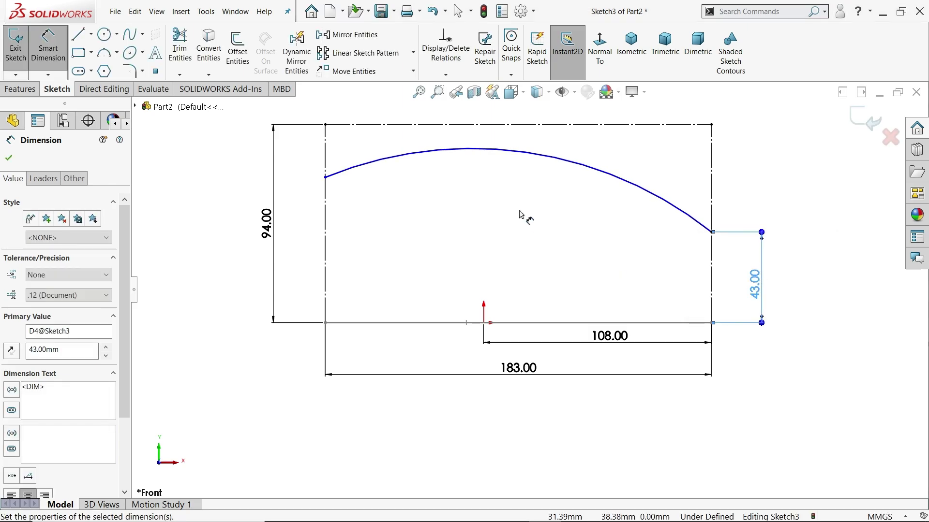
left_click(566, 164)
left_click(583, 149)
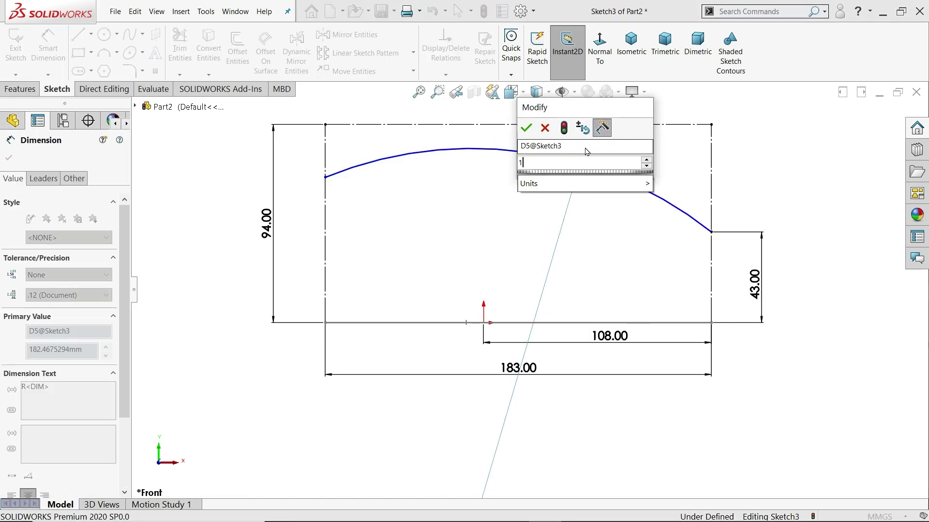
type("150")
key("Return")
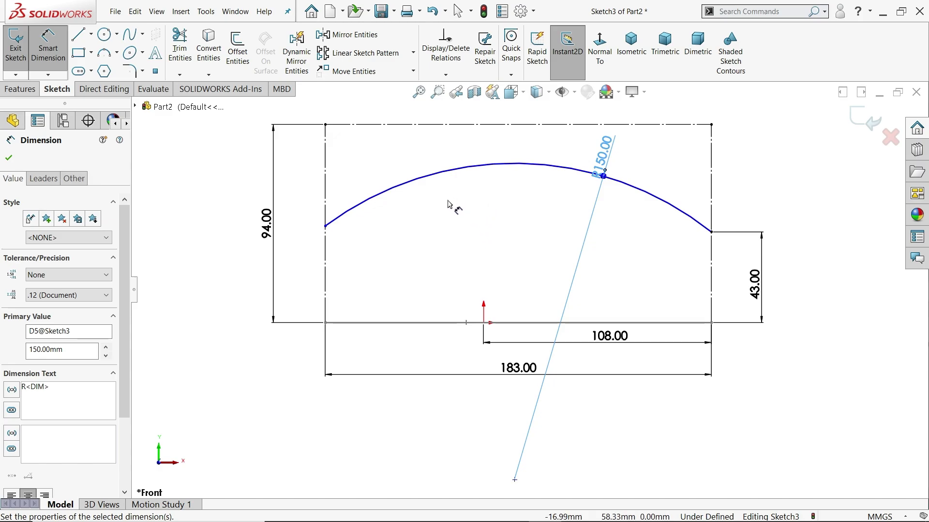
mouse_move(861, 489)
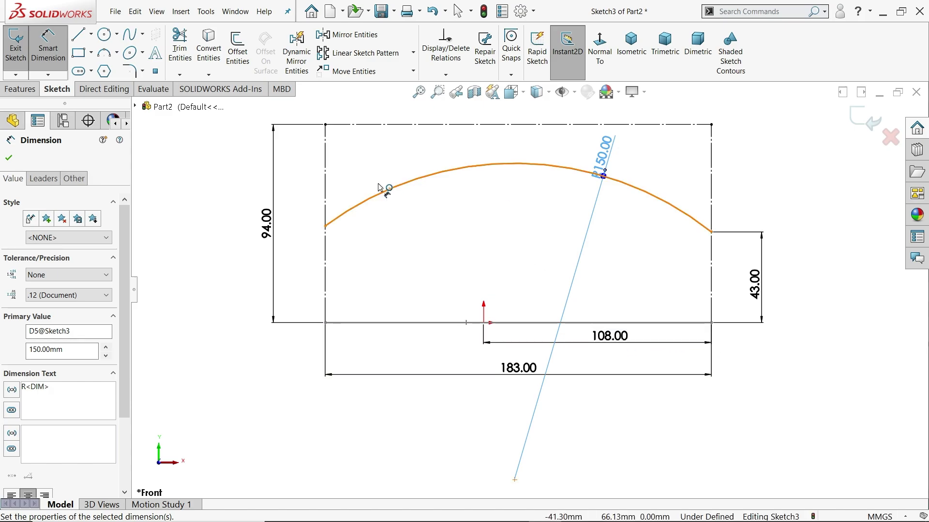
left_click(52, 48)
- Make the arc tangent to the rectangle's top line
scroll(501, 96, "down", 2)
left_click_drag(544, 122, 474, 243)
left_click(513, 212)
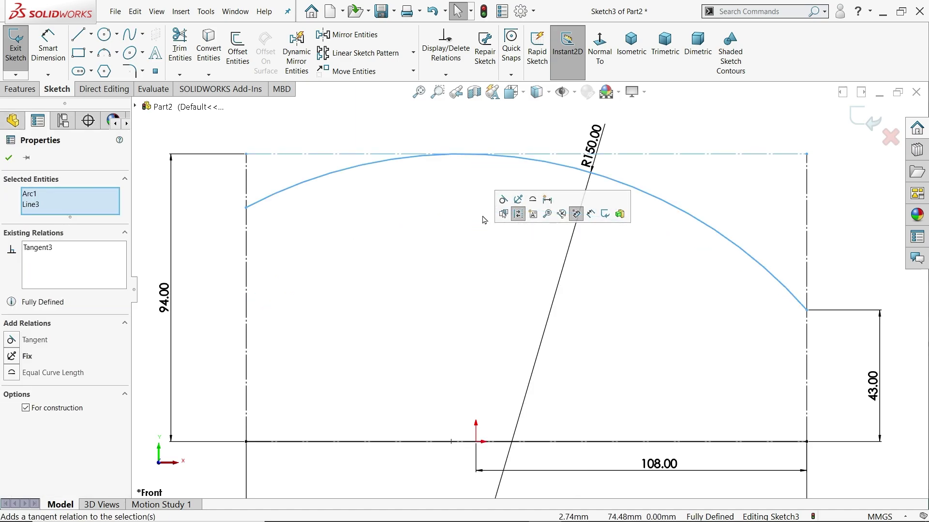
left_click(455, 248)
scroll(455, 248, "up", 3)
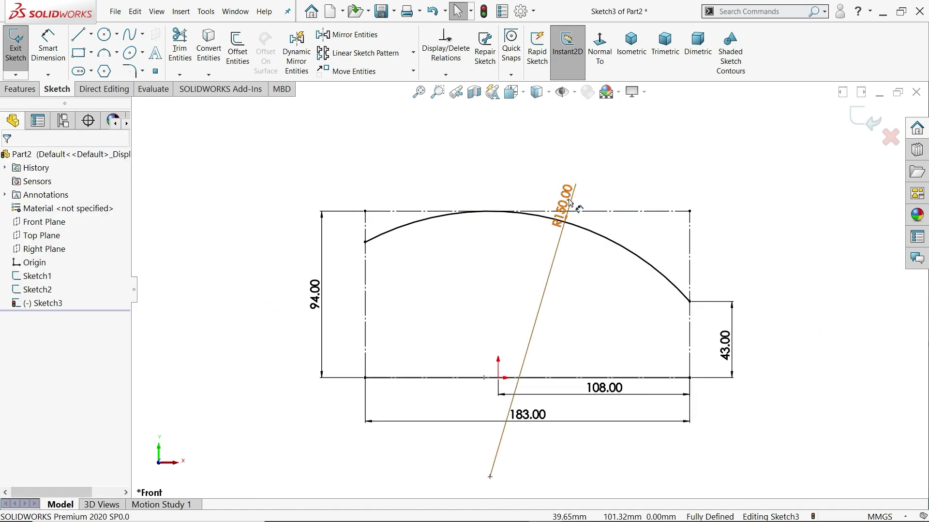
left_click(594, 173)
- Close Sketch3 and orbit to view the sketches in 3D
left_click(864, 119)
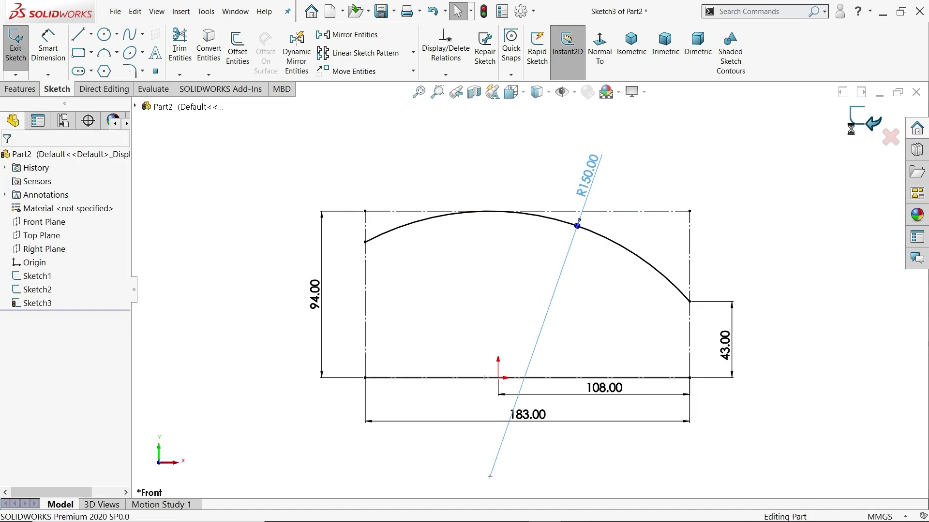
left_click(777, 174)
mouse_move(727, 202)
middle_mouse_down()
mouse_move(655, 261)
mouse_move(701, 253)
mouse_move(672, 265)
middle_mouse_up()
scroll(624, 360, "down", 3)
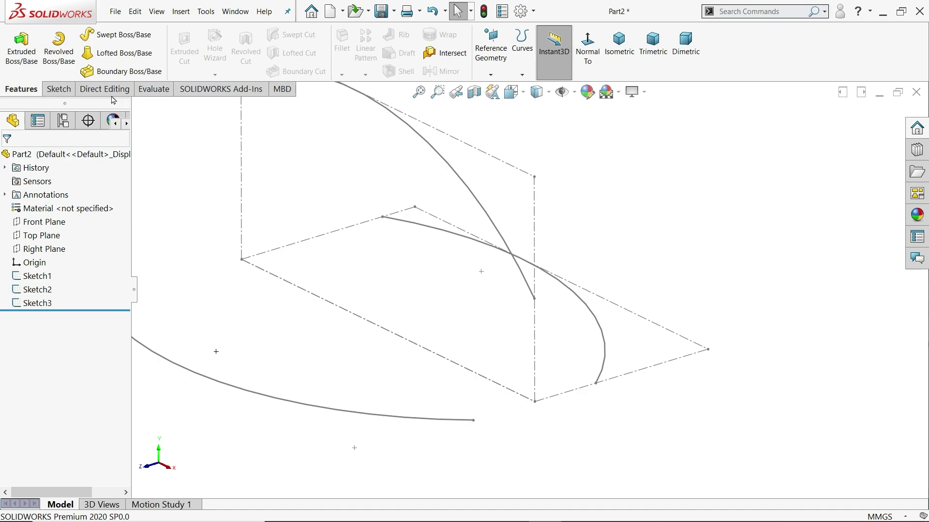
- Create Plane1 parallel to the Right Plane through the Sketch3 arc endpoint
left_click(493, 75)
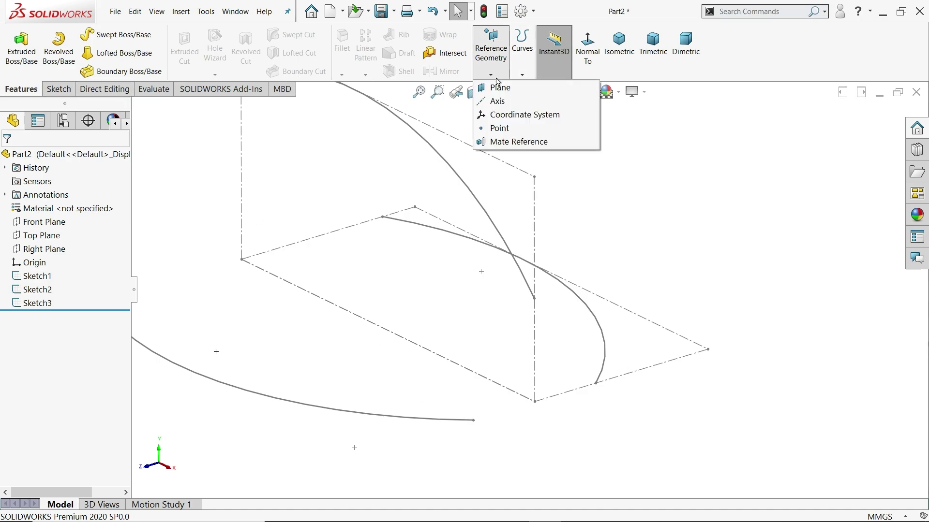
left_click(503, 89)
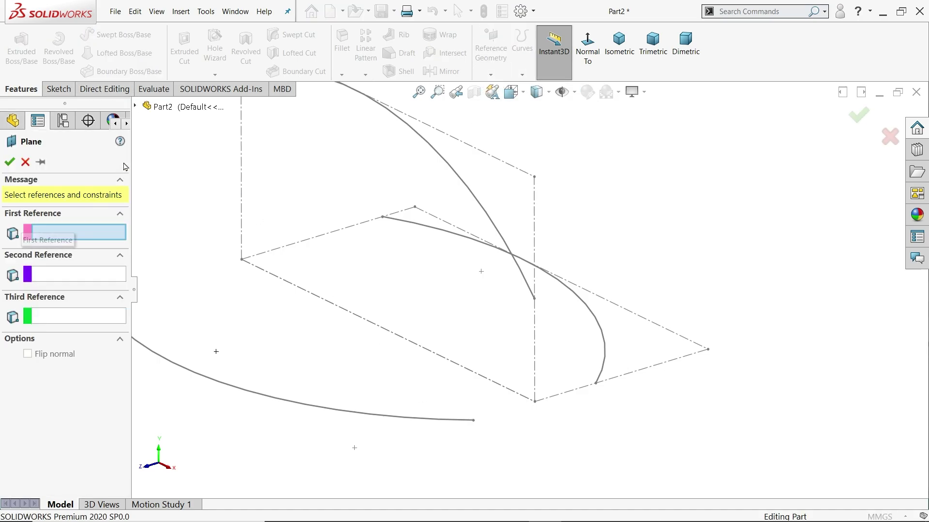
left_click(135, 106)
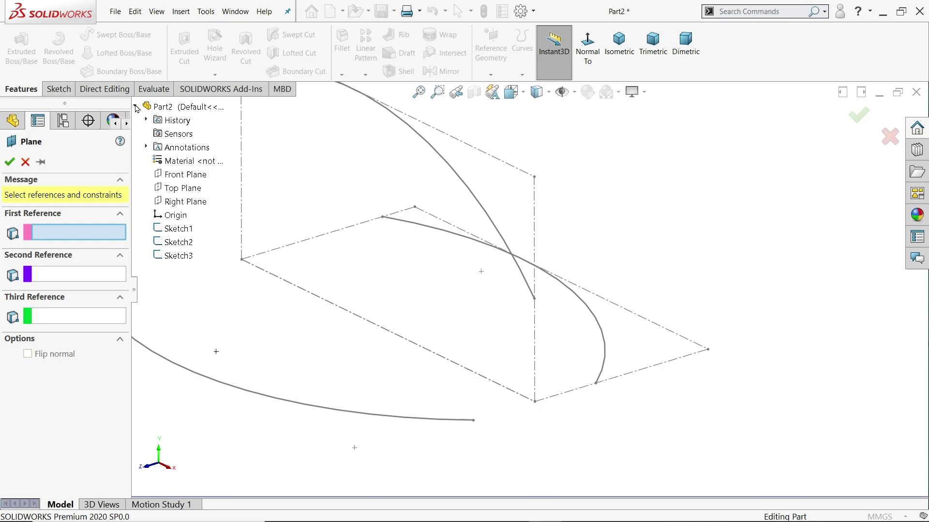
left_click(176, 205)
middle_click_drag(512, 262, 776, 247)
key("ctrl+7")
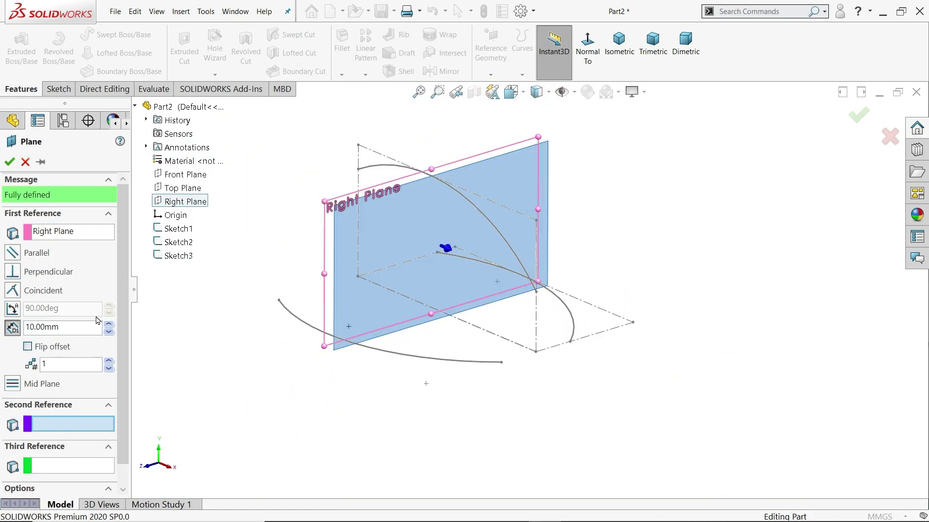
scroll(576, 331, "down", 5)
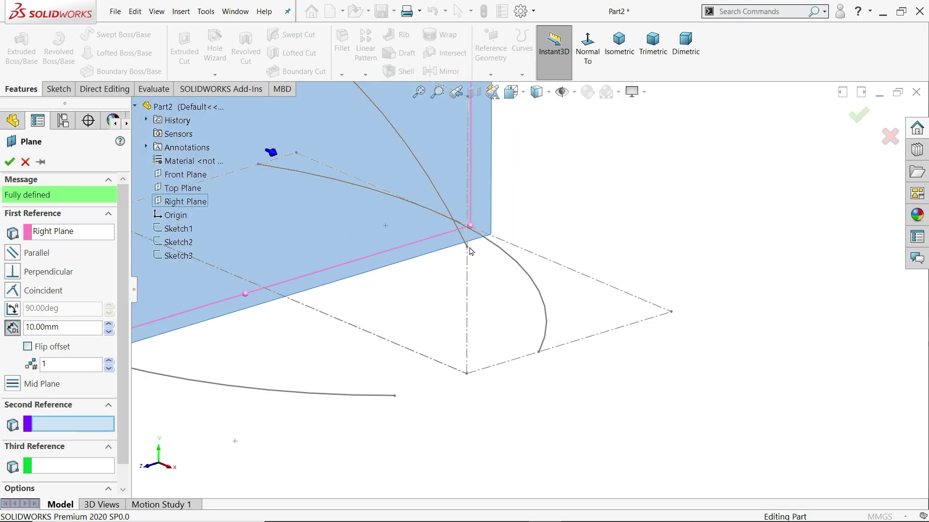
left_click(478, 257)
mouse_move(772, 237)
middle_mouse_down()
mouse_move(822, 236)
mouse_move(743, 259)
middle_mouse_up()
left_click(10, 162)
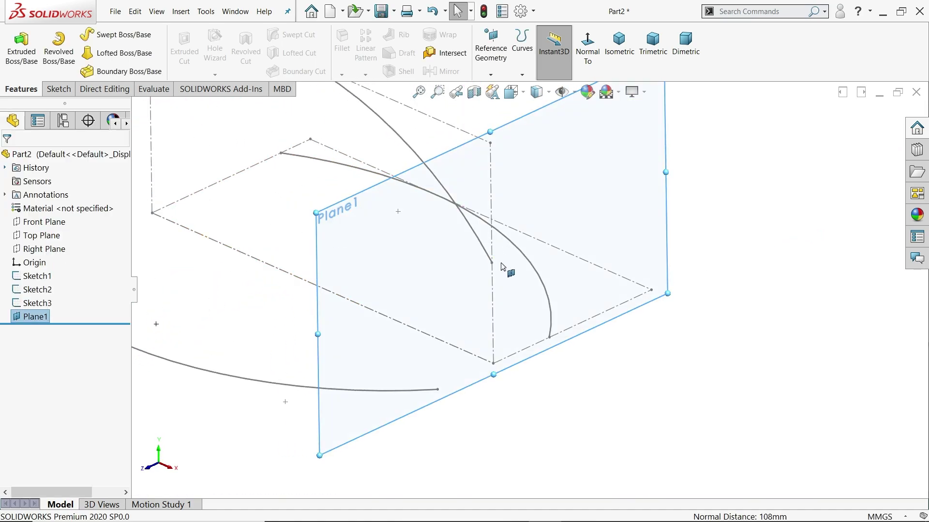
left_click(57, 89)
- On Plane1, sketch an ellipse centred at the origin passing through the curve endpoints
left_click(16, 43)
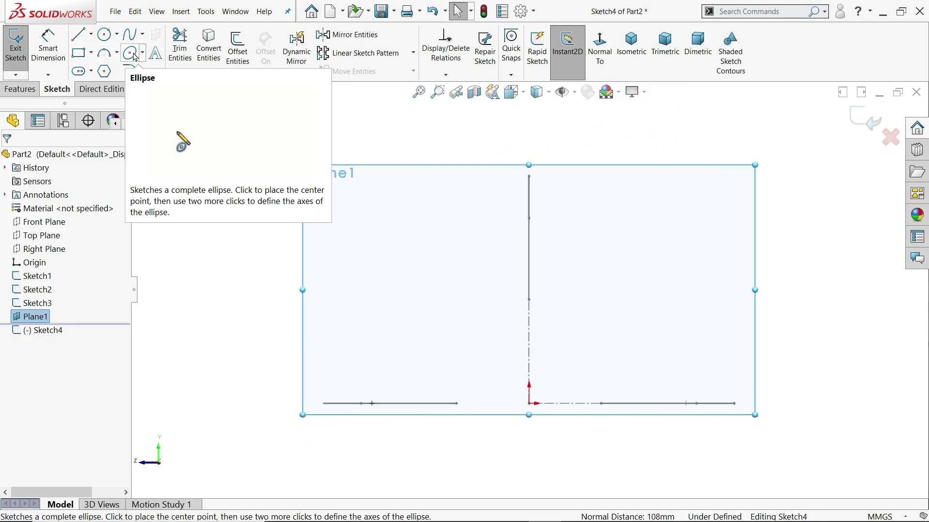
mouse_move(550, 193)
middle_mouse_down()
mouse_move(556, 155)
mouse_move(590, 211)
middle_mouse_up()
scroll(621, 311, "down", 5)
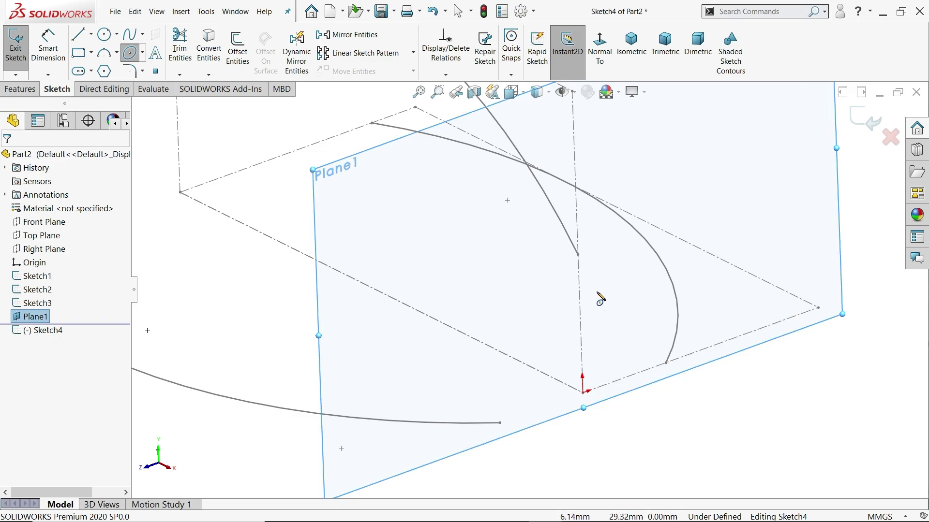
left_click(582, 392)
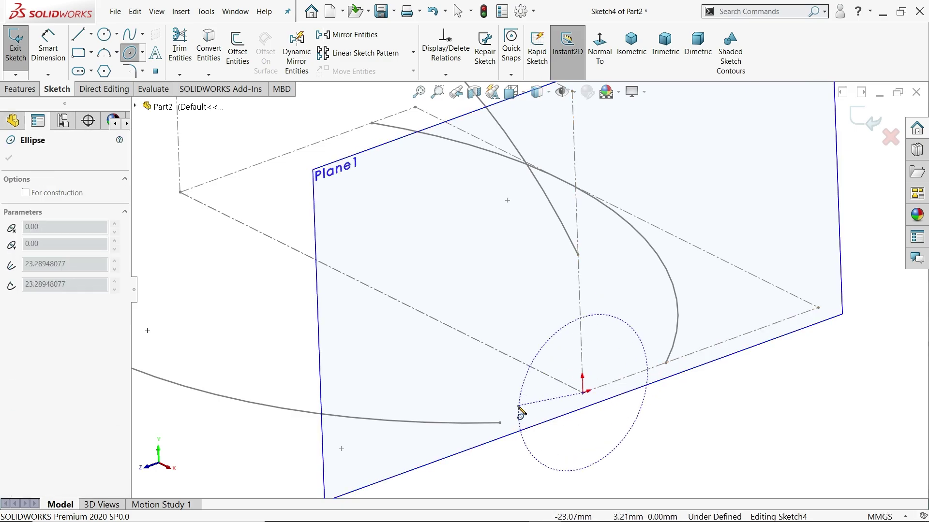
left_click(500, 423)
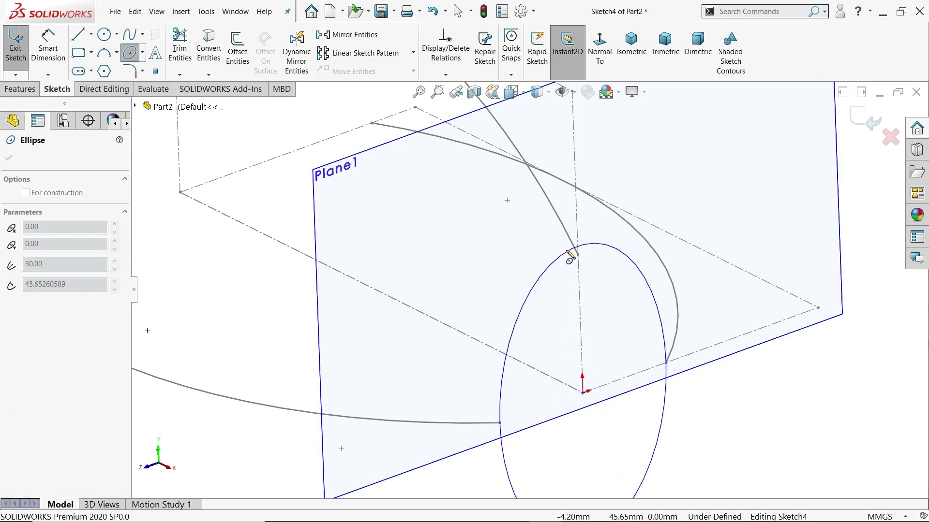
left_click(575, 234)
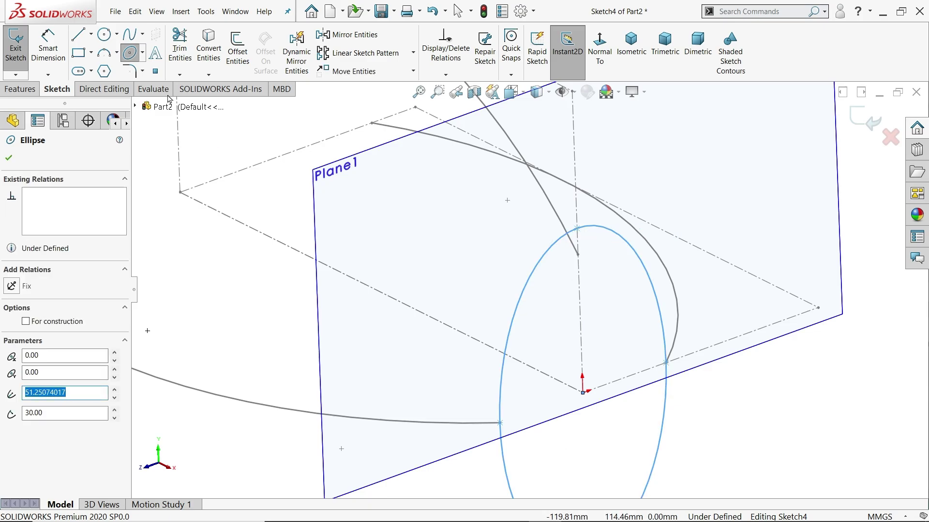
- Draw a straight line joining the two curve endpoints
left_click(78, 34)
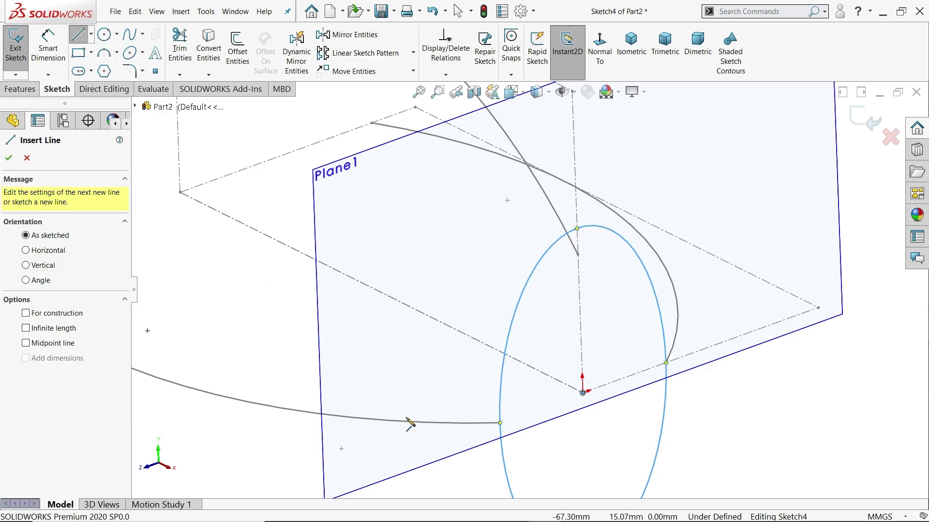
left_click(500, 423)
left_click(666, 363)
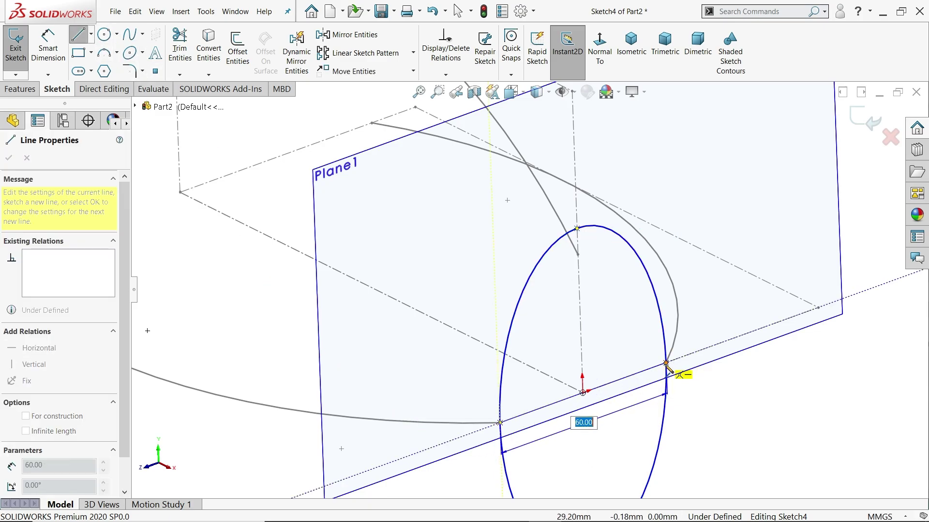
right_click(729, 373)
left_click(754, 391)
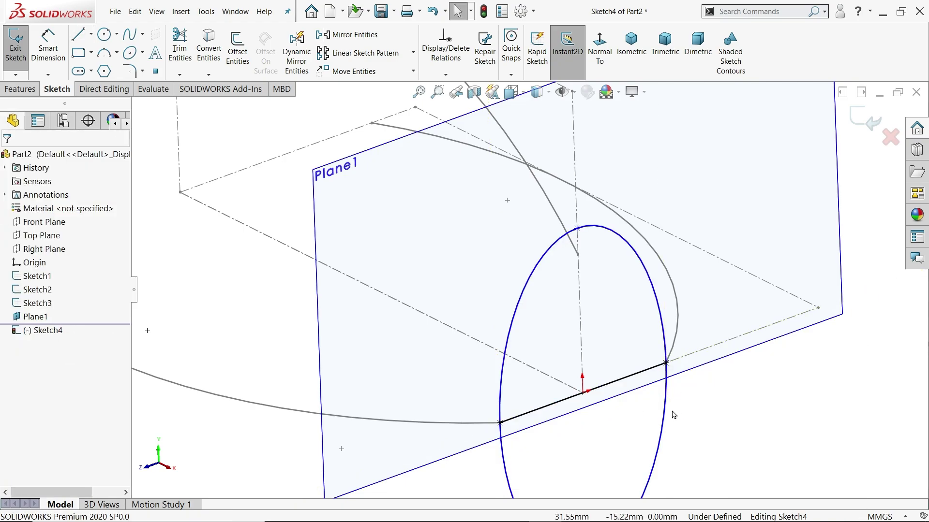
scroll(532, 293, "up", 2)
- Power-trim away the part of the ellipse below the base line
left_click(180, 46)
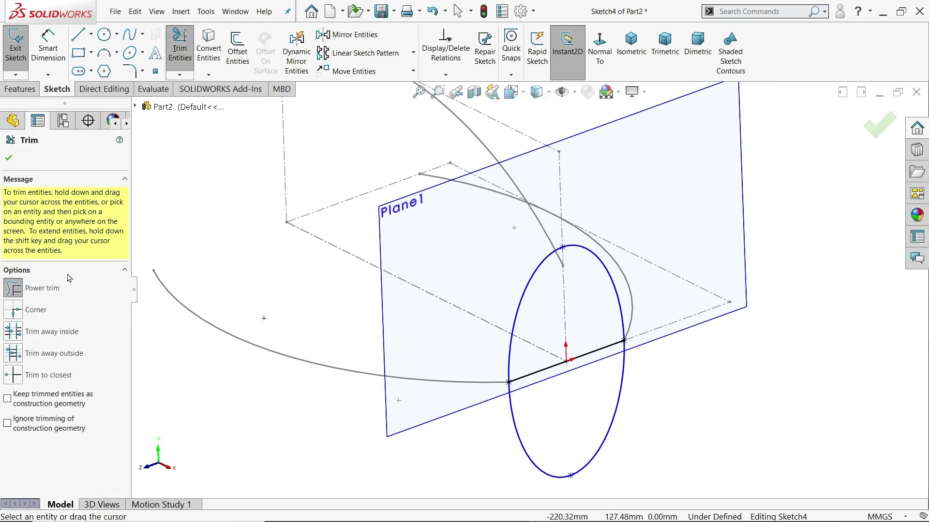
scroll(465, 343, "down", 2)
left_click_drag(524, 450, 543, 443)
left_click(9, 158)
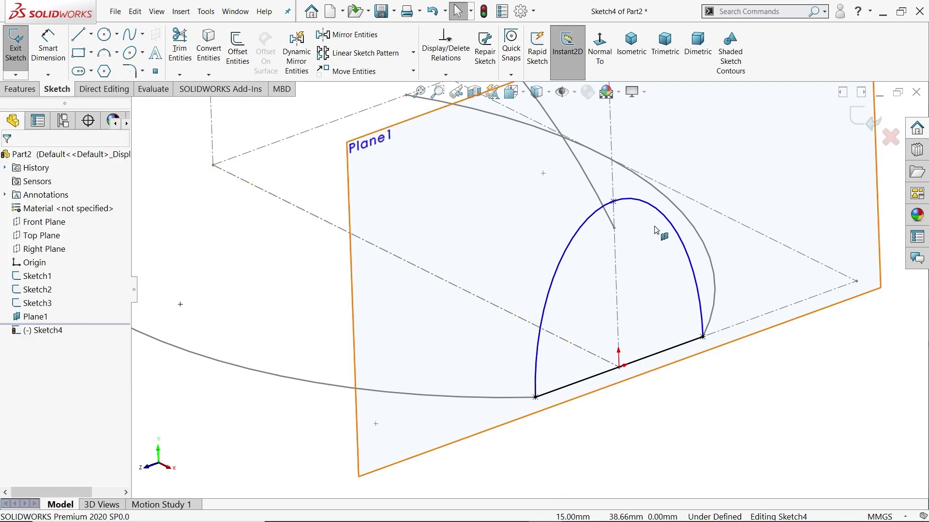
scroll(600, 237, "down", 2)
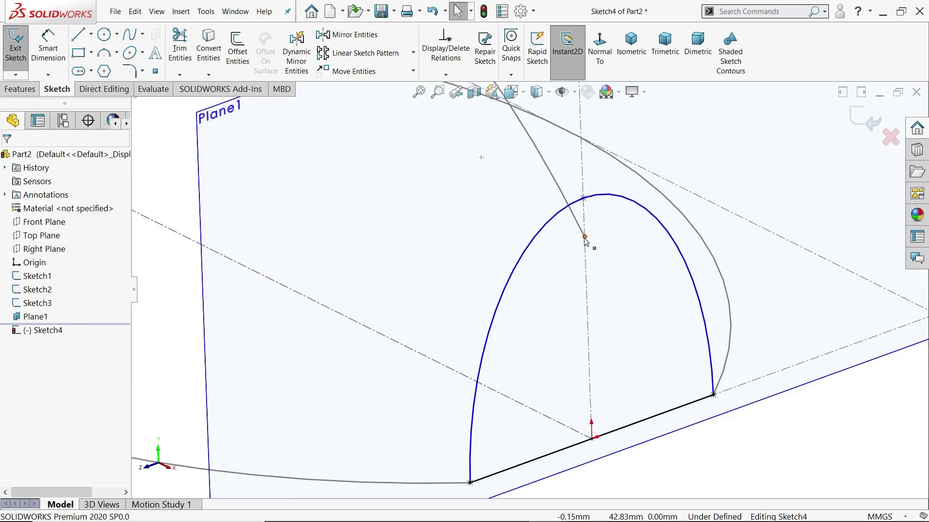
- Make the arch's top point coincident with the Sketch3 curve's endpoint
left_click(584, 237)
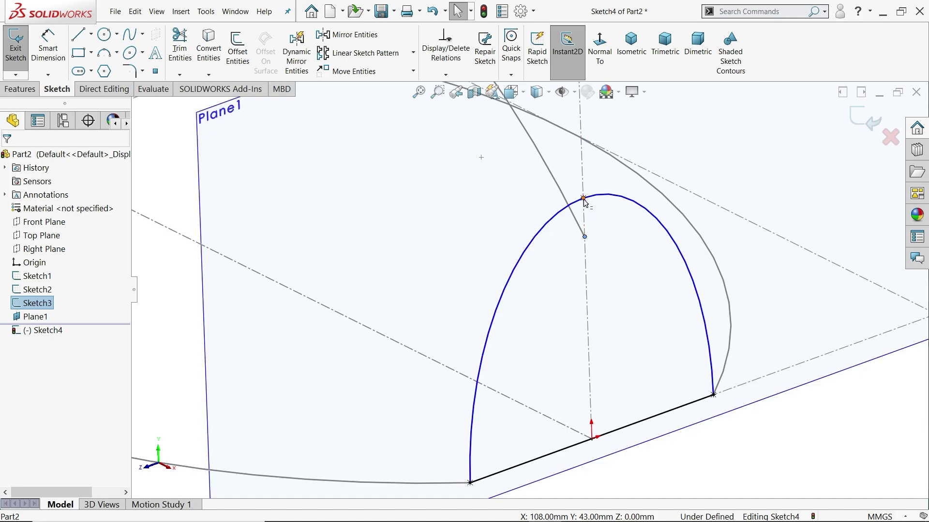
left_click(583, 198, "ctrl")
left_click(641, 165)
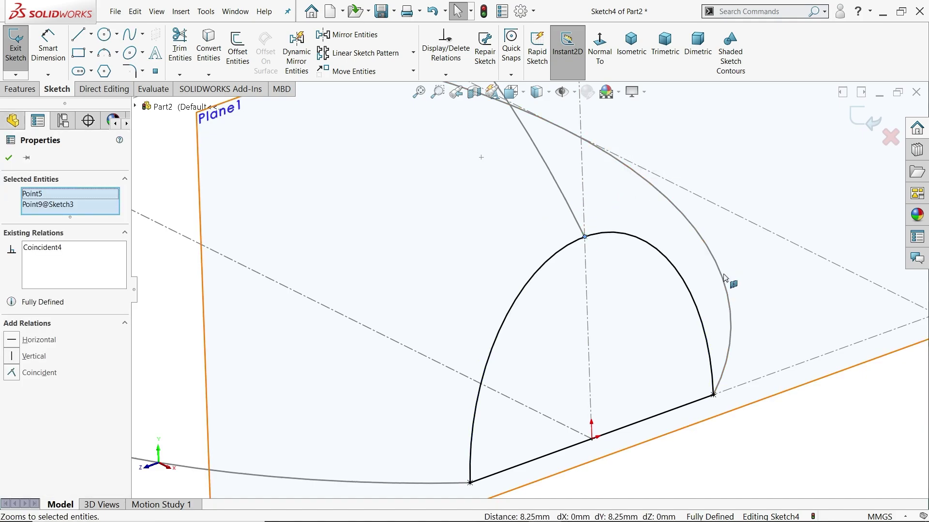
scroll(528, 289, "up", 4)
key("Escape")
scroll(573, 302, "down", 3)
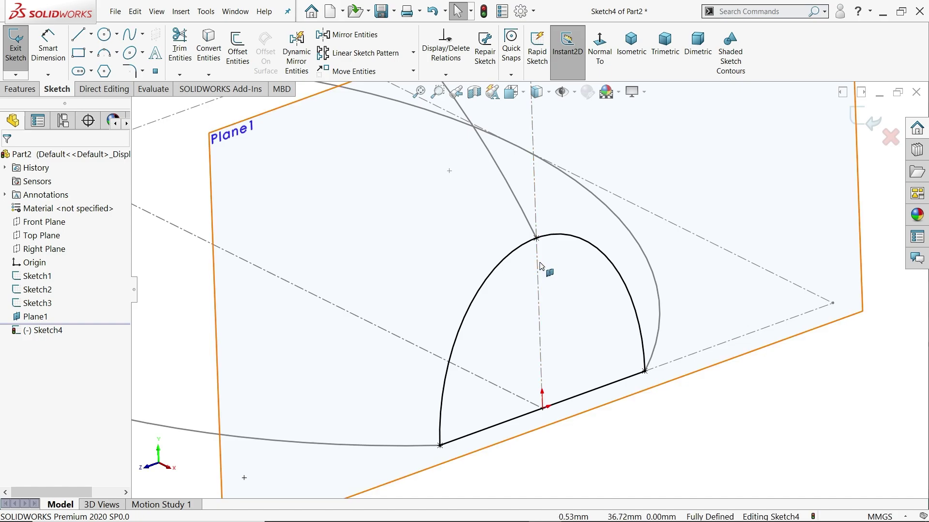
scroll(537, 271, "up", 3)
- Exit Sketch4 and hide Plane1
left_click(860, 127)
left_click(718, 160)
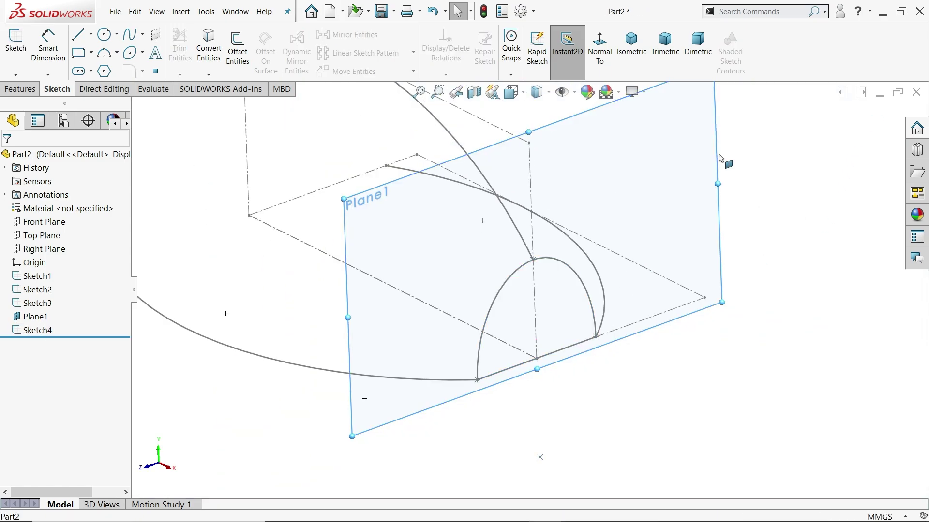
left_click(776, 127)
mouse_move(757, 230)
middle_mouse_down()
mouse_move(721, 255)
mouse_move(427, 216)
middle_mouse_up()
scroll(427, 216, "down", 2)
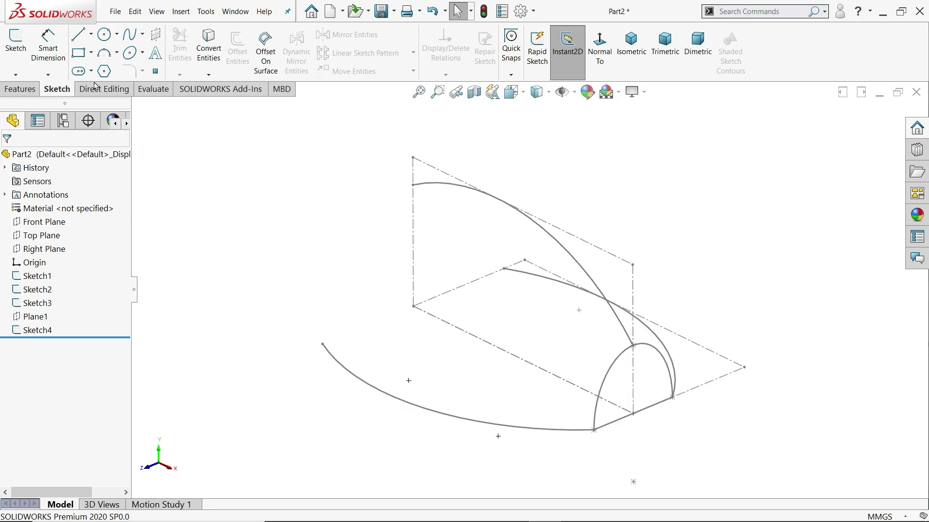
right_click(108, 90)
- Add the Surfaces tab to the CommandManager and show its tools
mouse_move(146, 125)
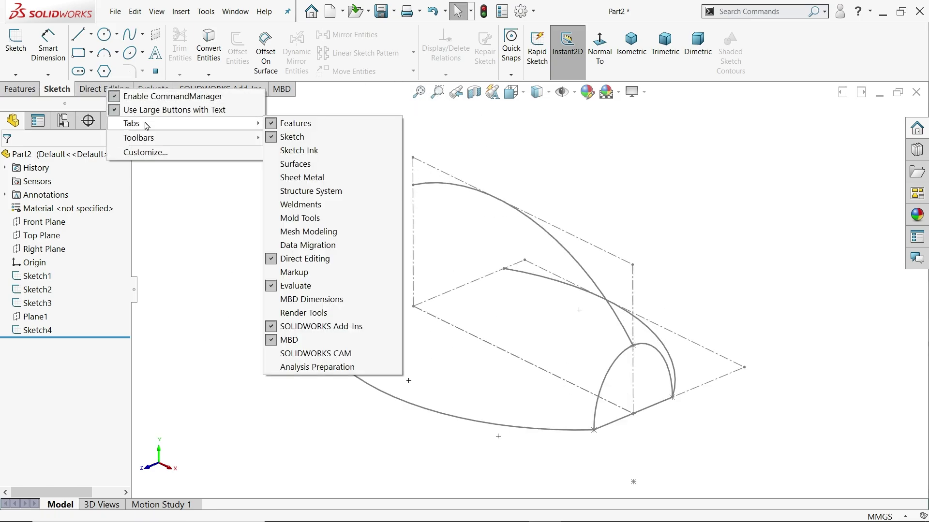
left_click(296, 164)
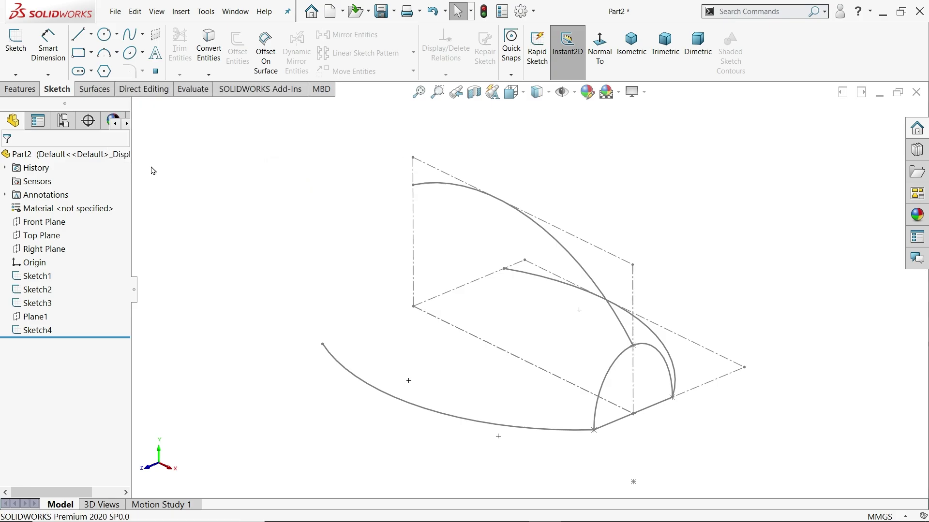
left_click(95, 89)
middle_click_drag(491, 405, 408, 331, "ctrl")
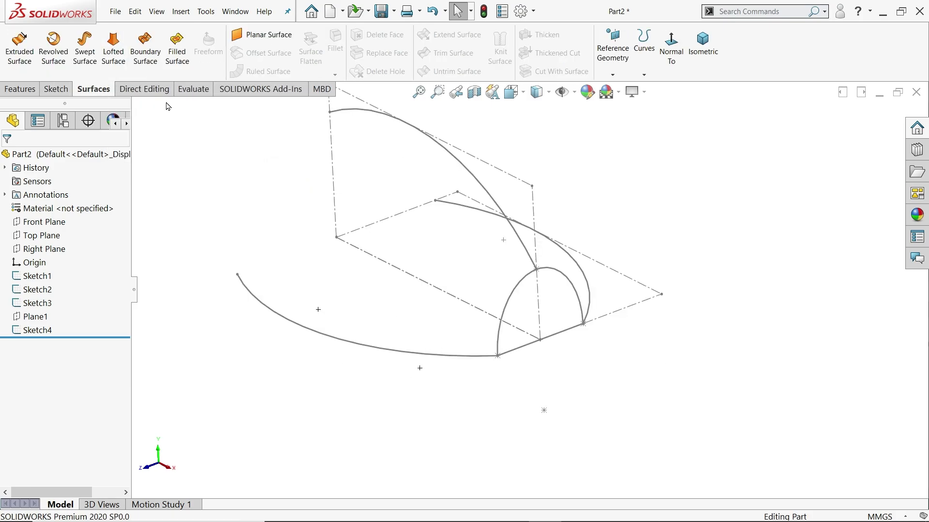
- Start a lofted surface with Sketch1, Sketch3 and Sketch2 as profiles
left_click(116, 58)
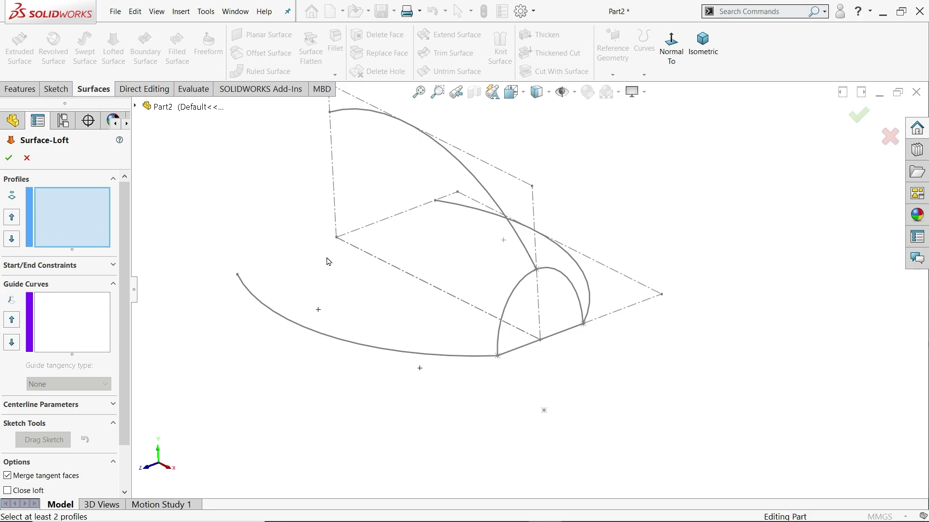
left_click(438, 204)
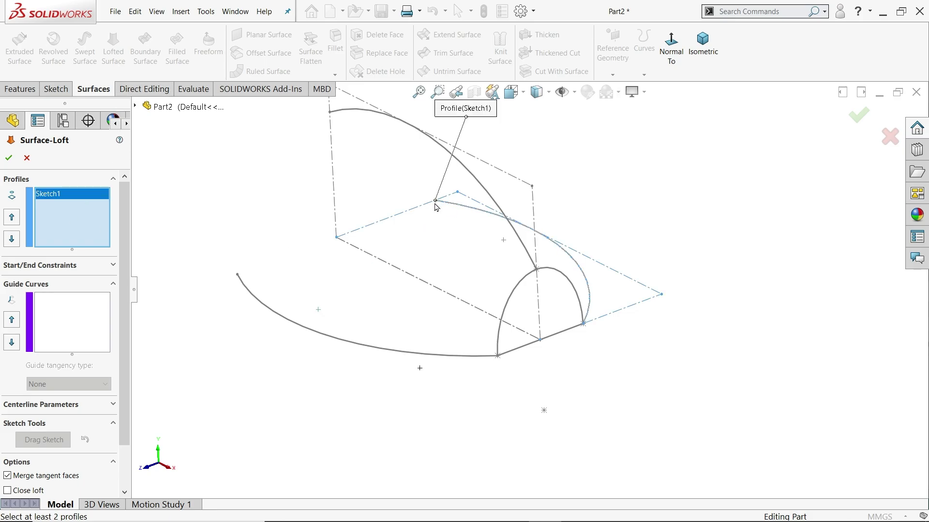
left_click(334, 115)
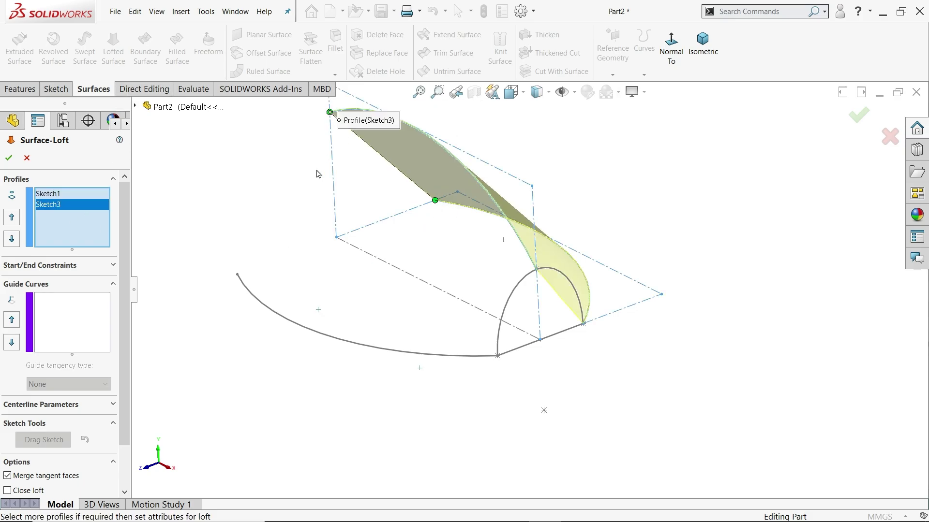
left_click(239, 281)
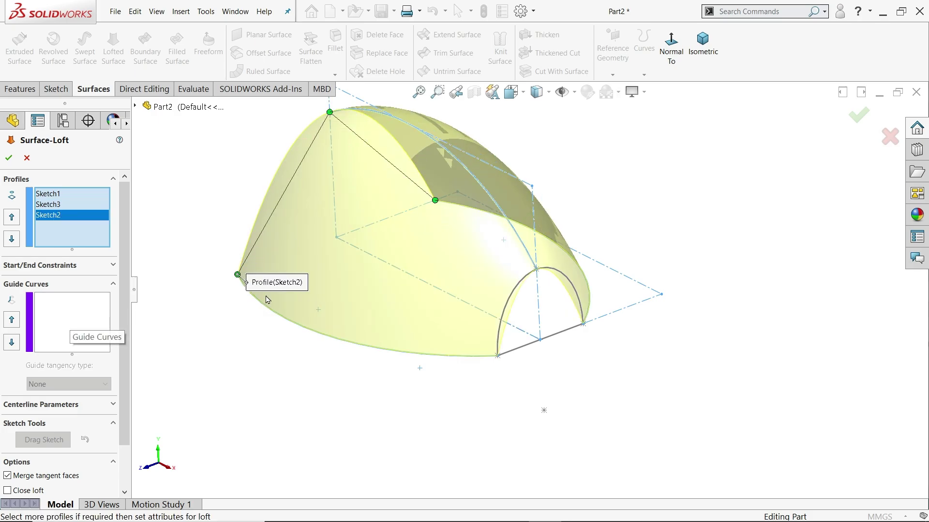
scroll(507, 301, "down", 3)
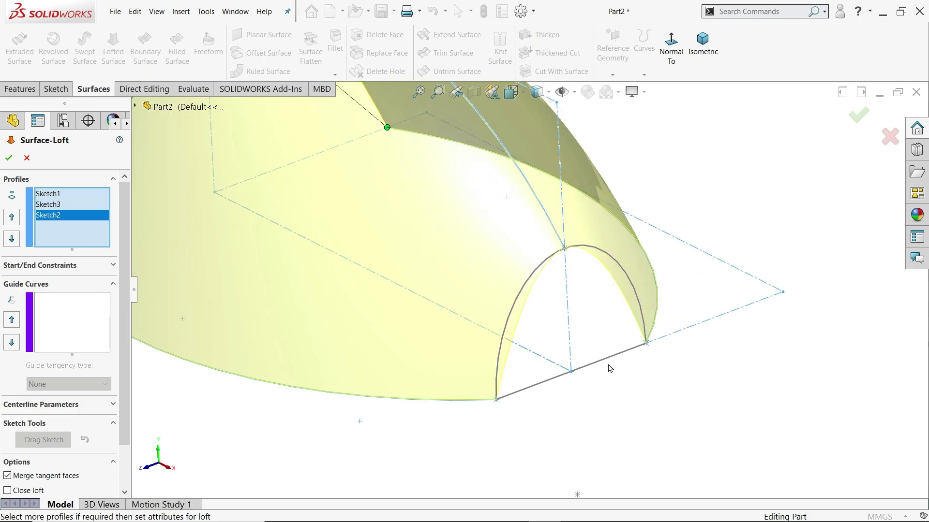
- Add the front arch as guide curve via SelectionManager and finish Surface-Loft2
right_click(81, 314)
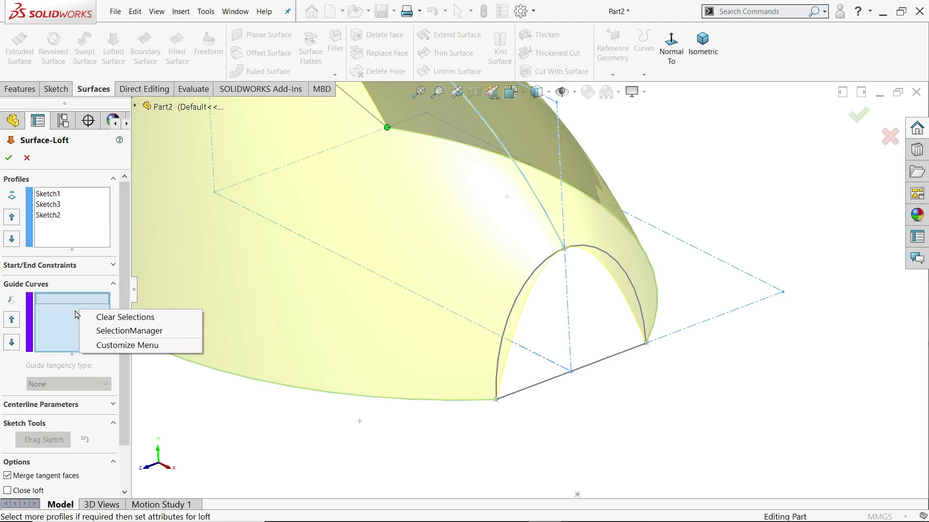
left_click(101, 331)
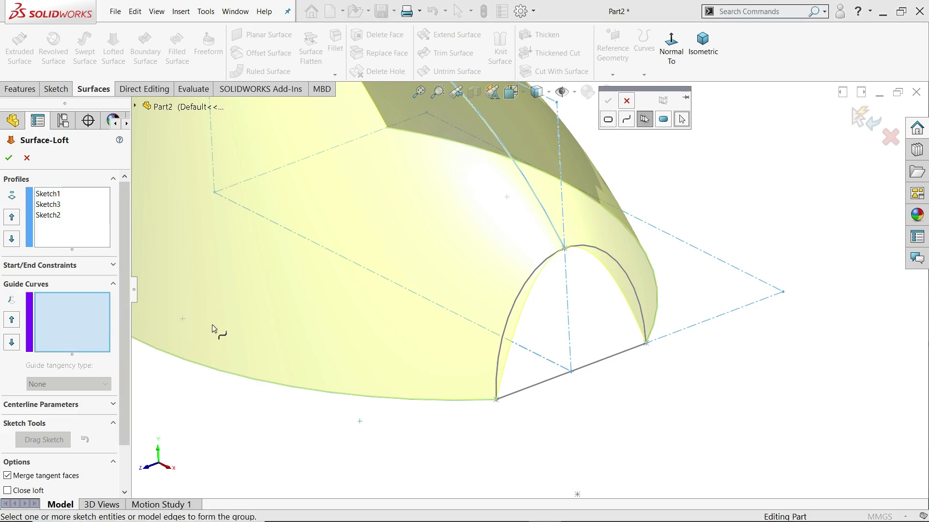
left_click(627, 120)
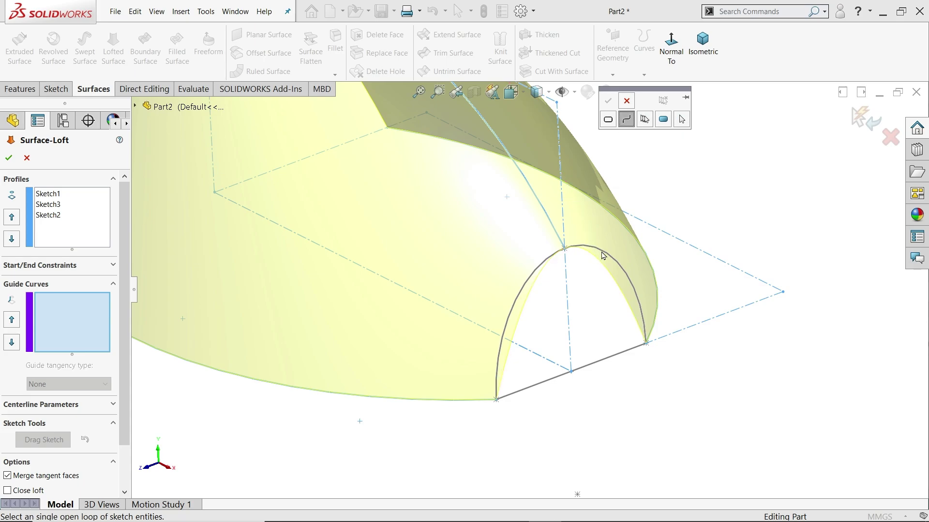
left_click(644, 119)
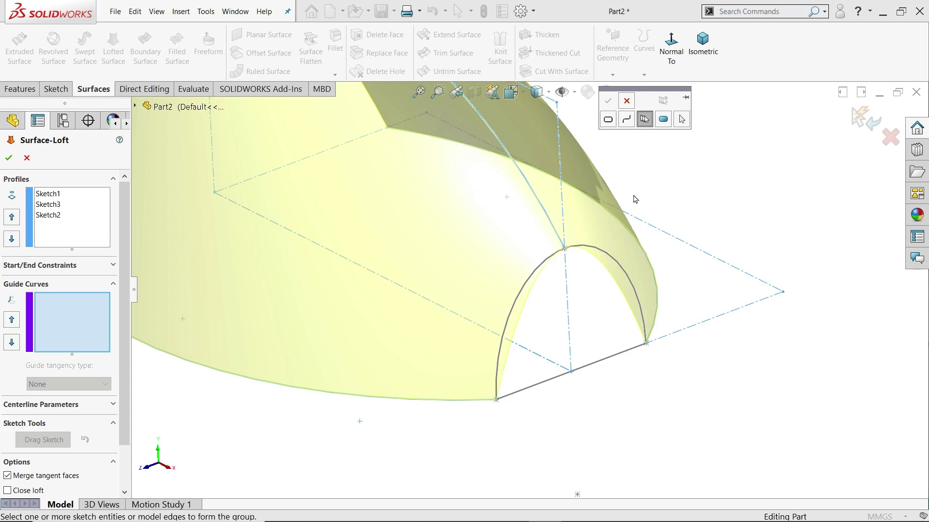
left_click(629, 283)
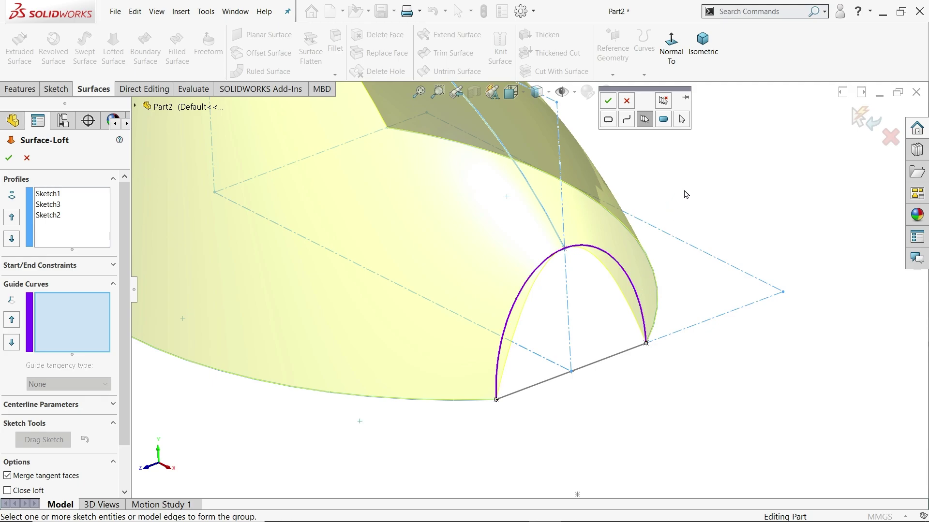
middle_click_drag(685, 194, 555, 372)
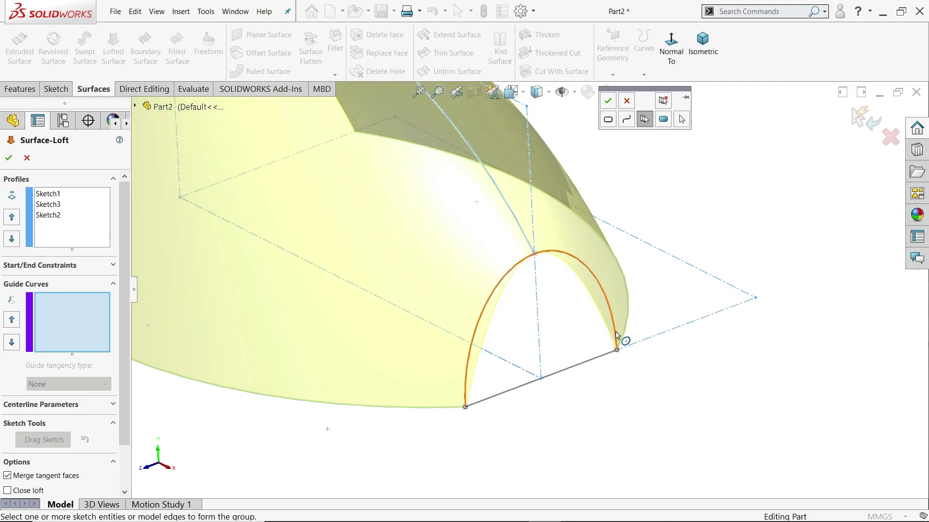
left_click(609, 101)
scroll(484, 360, "up", 5)
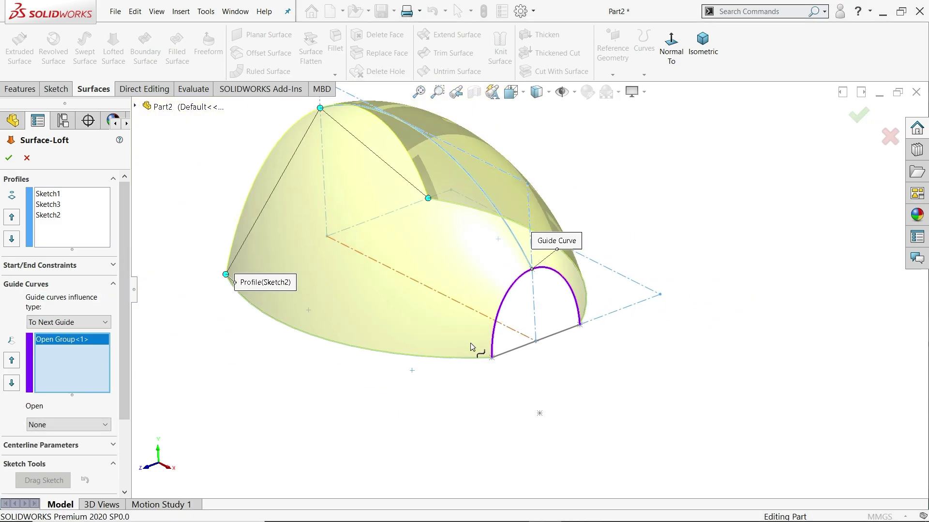
middle_click_drag(484, 360, 454, 217)
scroll(450, 213, "down", 3)
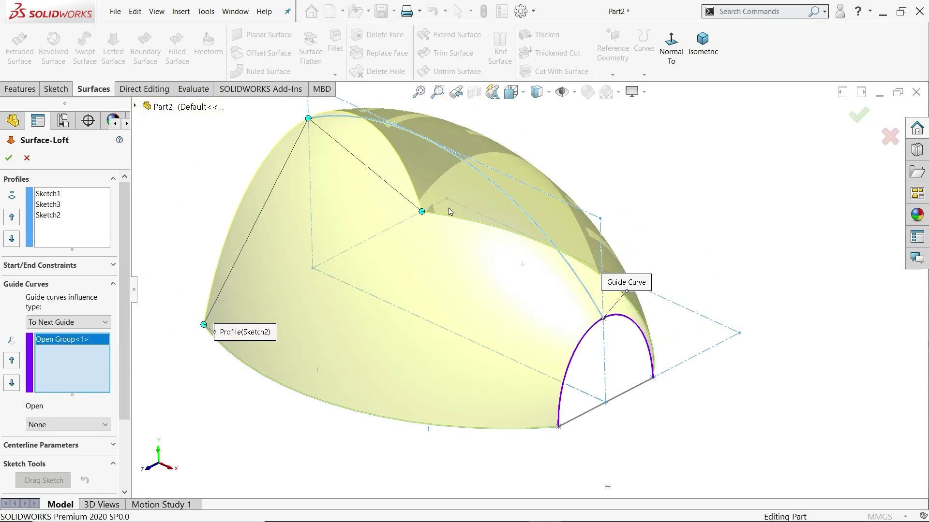
left_click(9, 158)
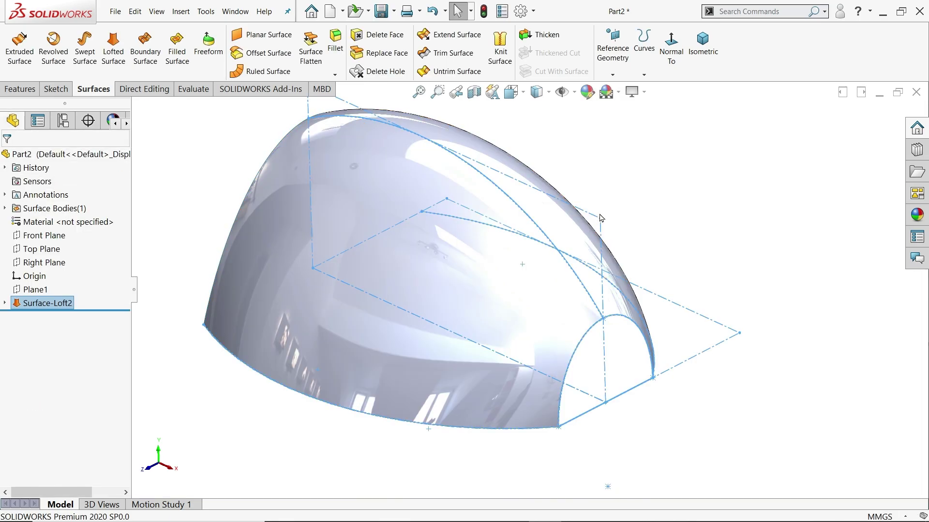
- Turn off RealView Graphics so the model displays without reflections
left_click(634, 92)
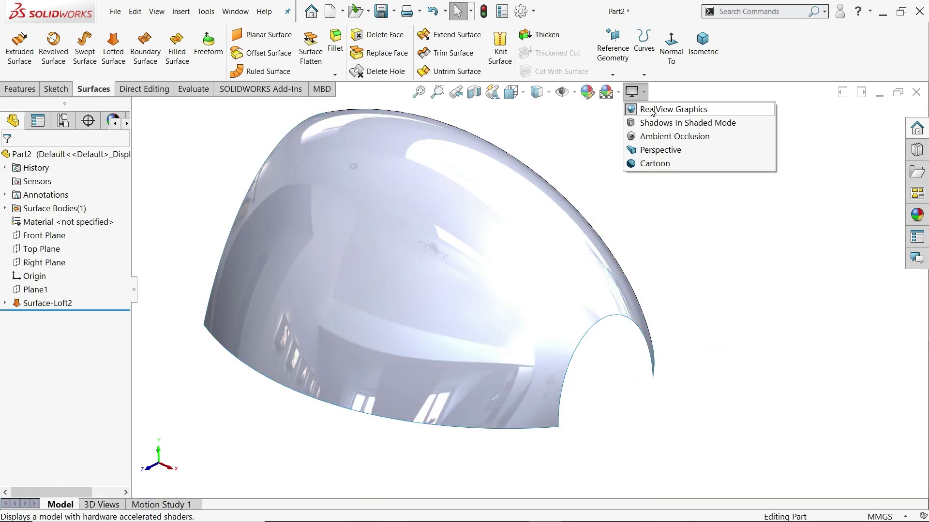
left_click(648, 108)
middle_click_drag(639, 172, 646, 208)
key("Escape")
key("alt+Tab")
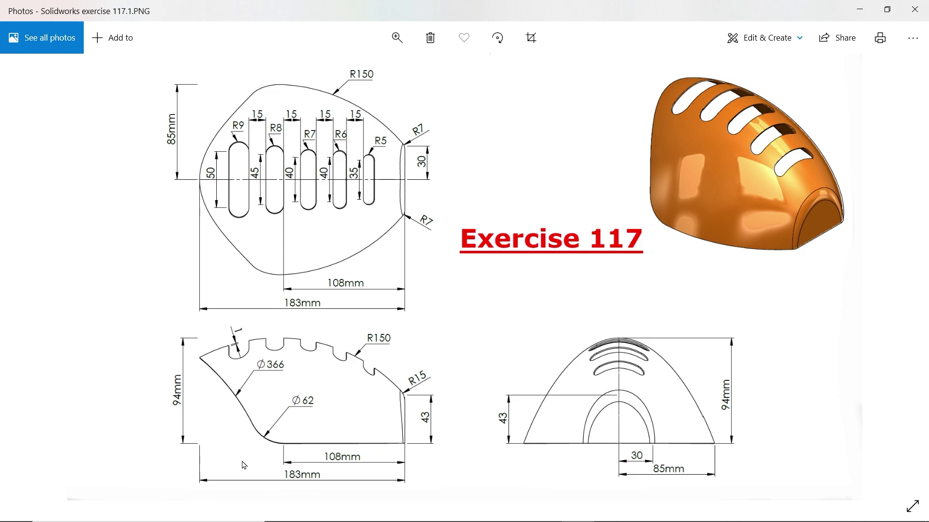
- Return to the model and start a new sketch on the Front Plane
left_click(860, 10)
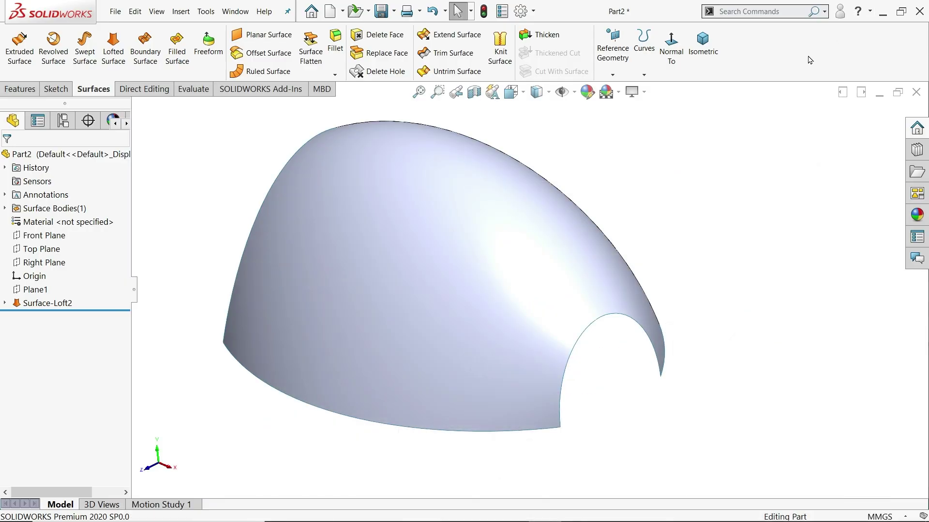
left_click(43, 235)
left_click(83, 222)
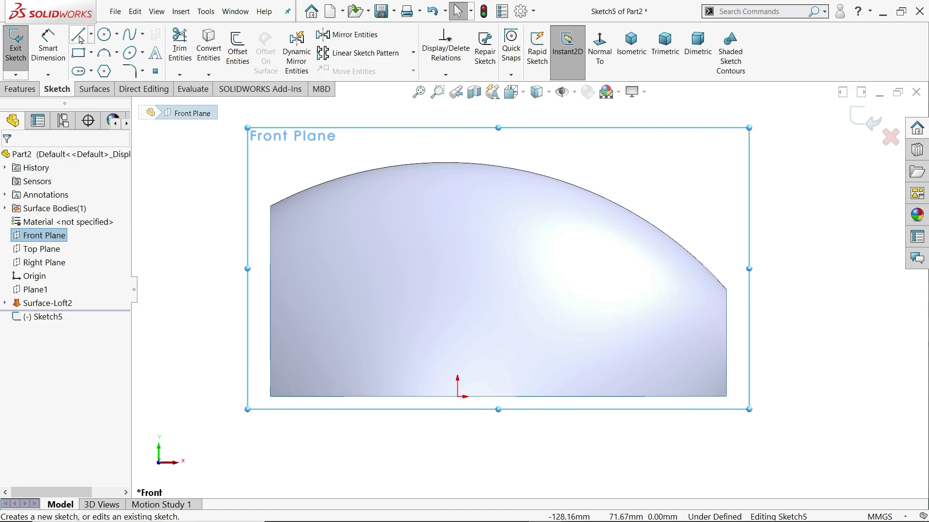
- Draw a small circle touching the origin and a larger overlapping circle to its left
left_click(104, 34)
left_click(458, 319)
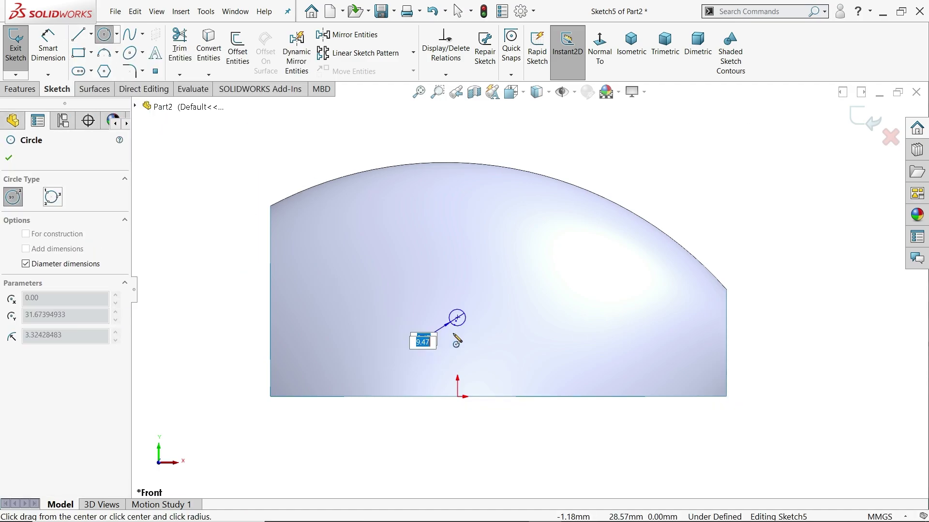
left_click(458, 397)
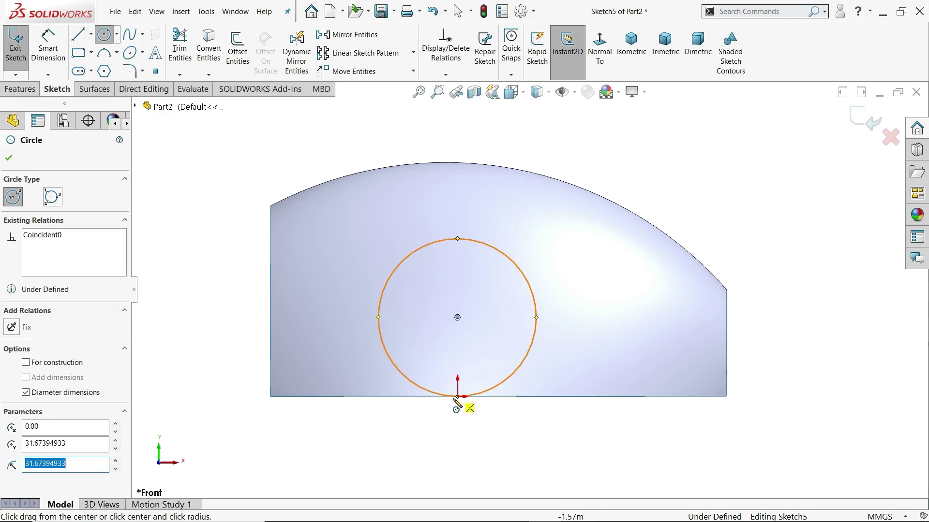
left_click(295, 282)
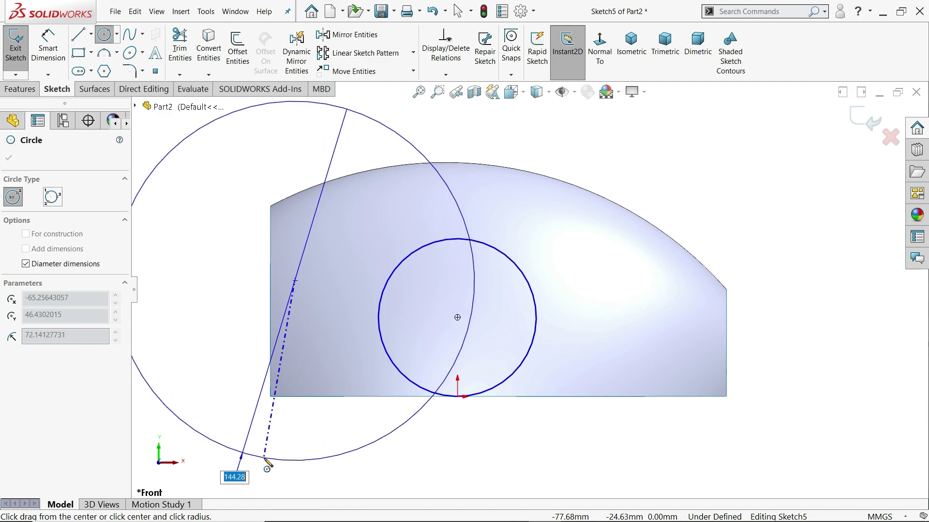
left_click(266, 465)
right_click(639, 170)
left_click(677, 172)
scroll(595, 273, "up", 2)
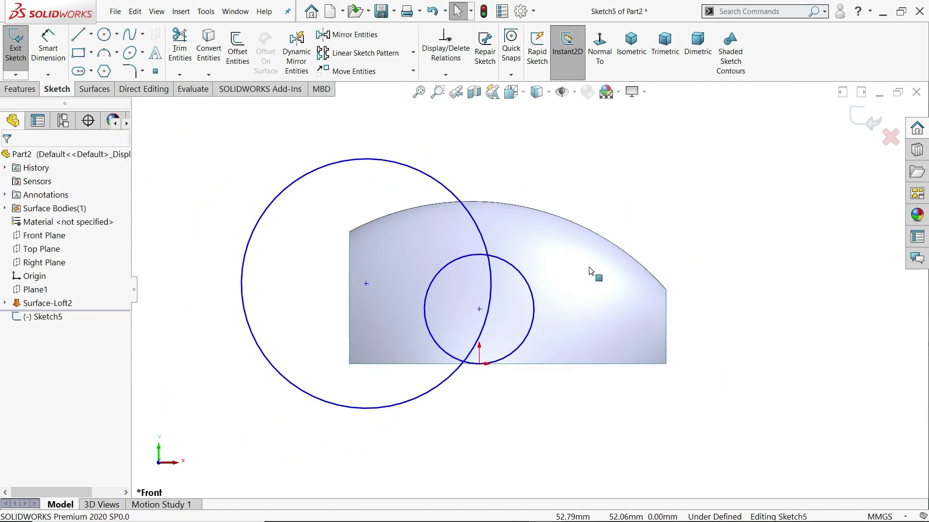
- Expand Surface-Loft2 to locate the Sketch1 and Sketch3 profiles
left_click(5, 303)
left_click(59, 321)
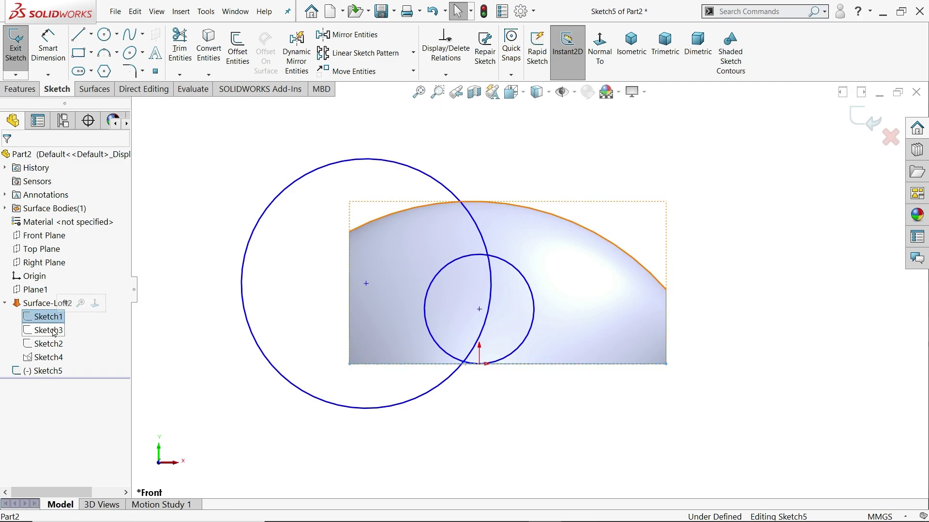
left_click(52, 331)
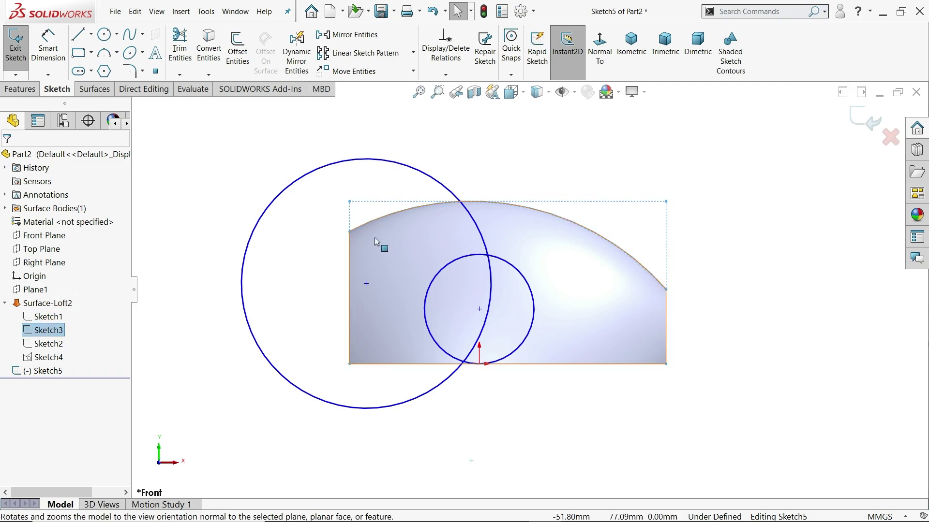
right_click(31, 334)
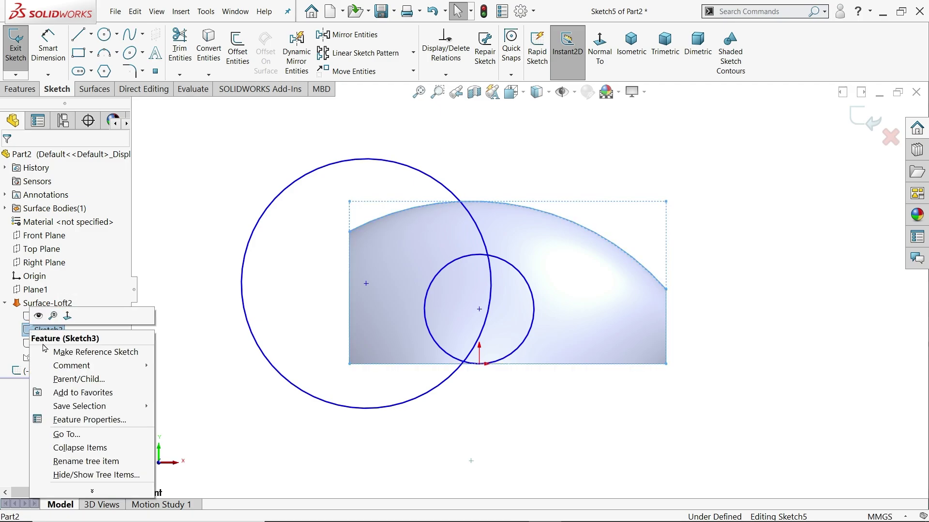
left_click(145, 240)
scroll(428, 243, "down", 2)
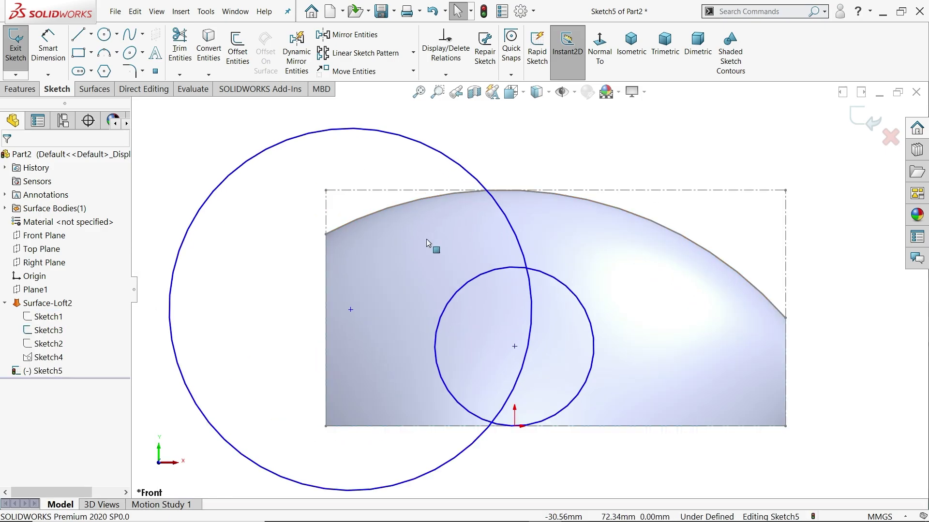
- Make the large circle coincident with Sketch3's left end point and check it still resizes
left_click(469, 174)
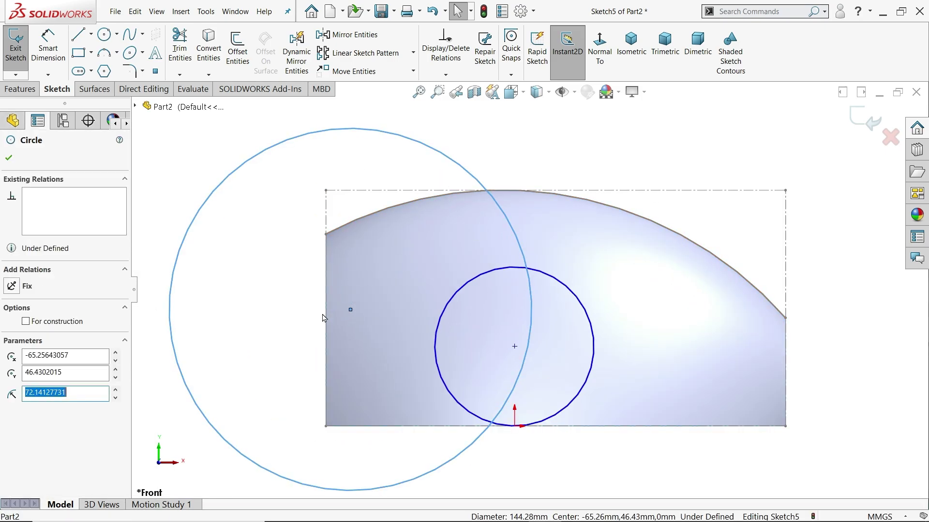
left_click(327, 236, "ctrl")
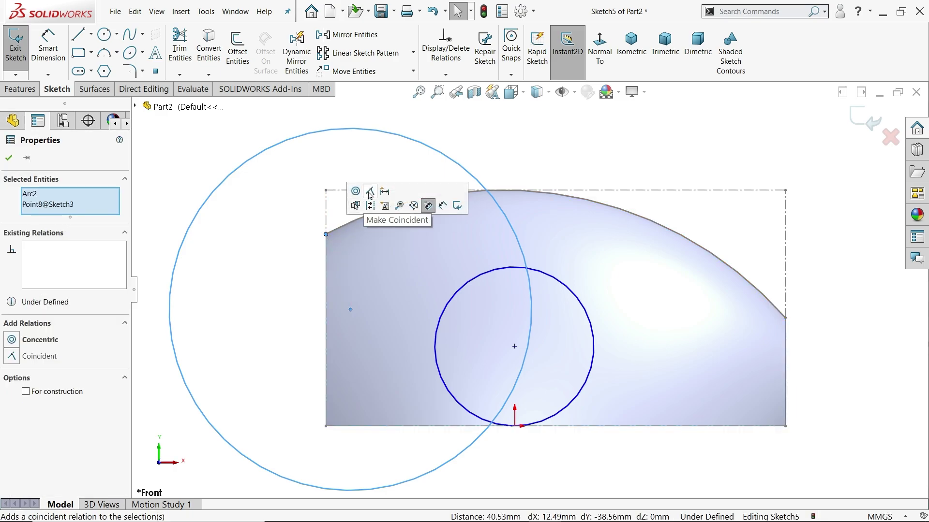
left_click(427, 205)
left_click(220, 230)
scroll(507, 376, "up", 5)
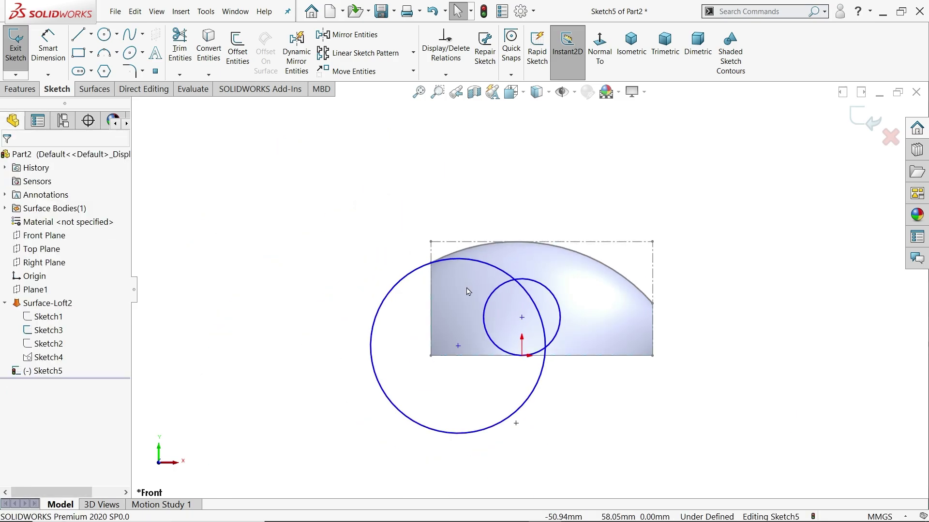
scroll(490, 391, "down", 4)
left_click_drag(563, 430, 543, 484)
scroll(529, 278, "up", 5)
scroll(580, 308, "down", 3)
- Select the small circle and start Smart Dimension
left_click(533, 296)
key("d")
scroll(493, 263, "down", 2)
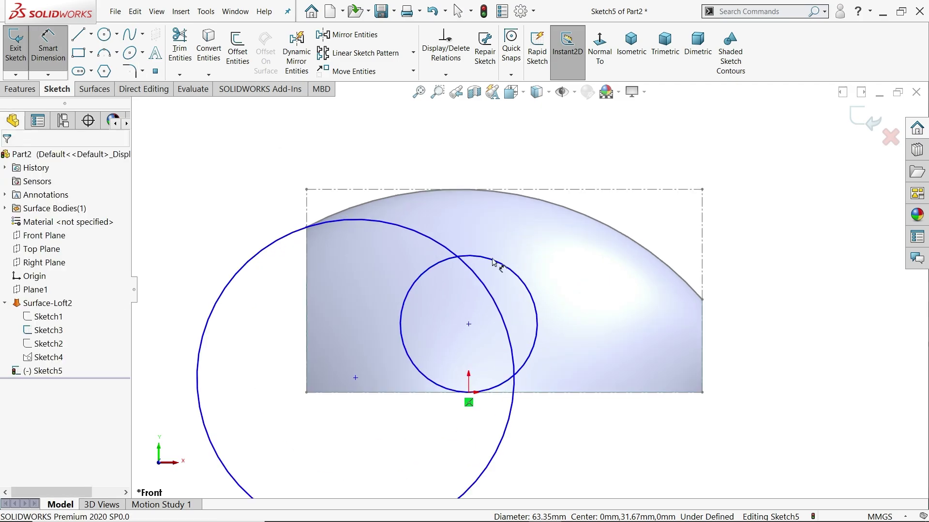
- Dimension the small circle to Ø62 and the large circle to Ø366
left_click(499, 259)
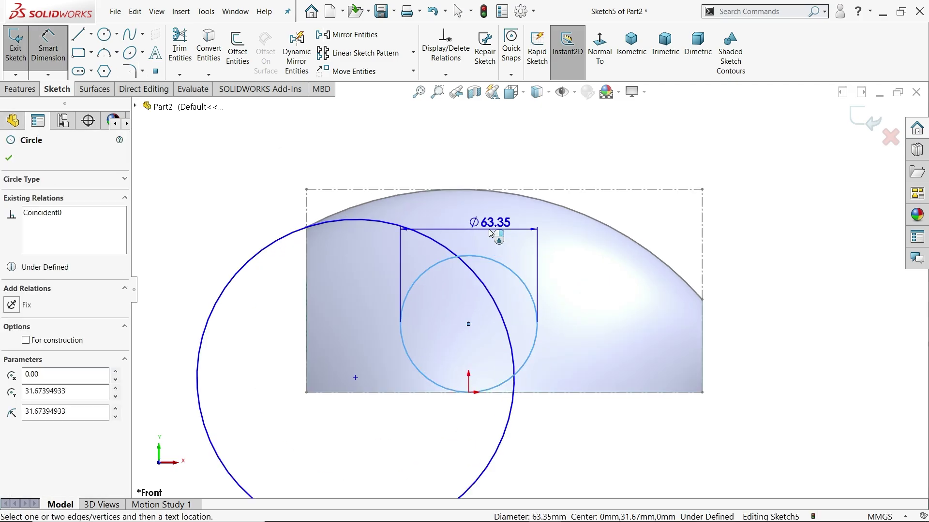
left_click(493, 233)
type("62")
key("Return")
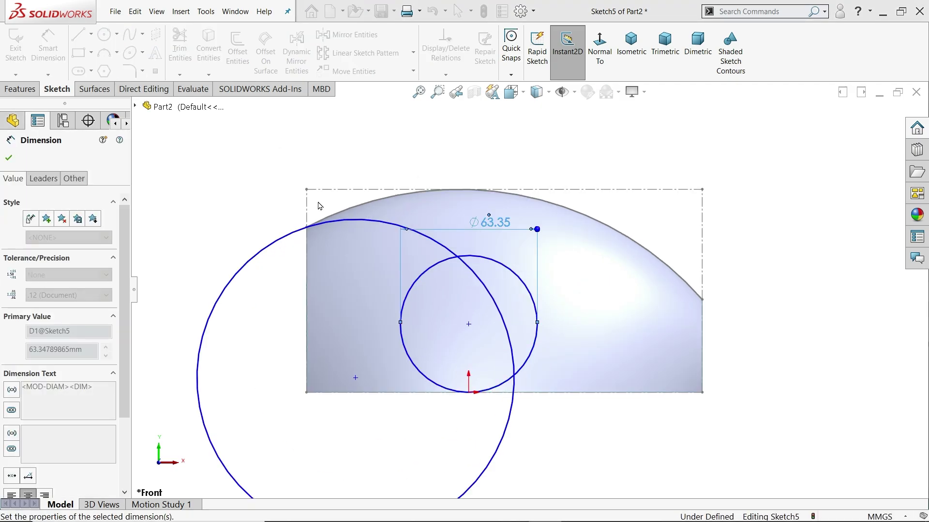
left_click(279, 240)
left_click(249, 220)
type("366")
key("Return")
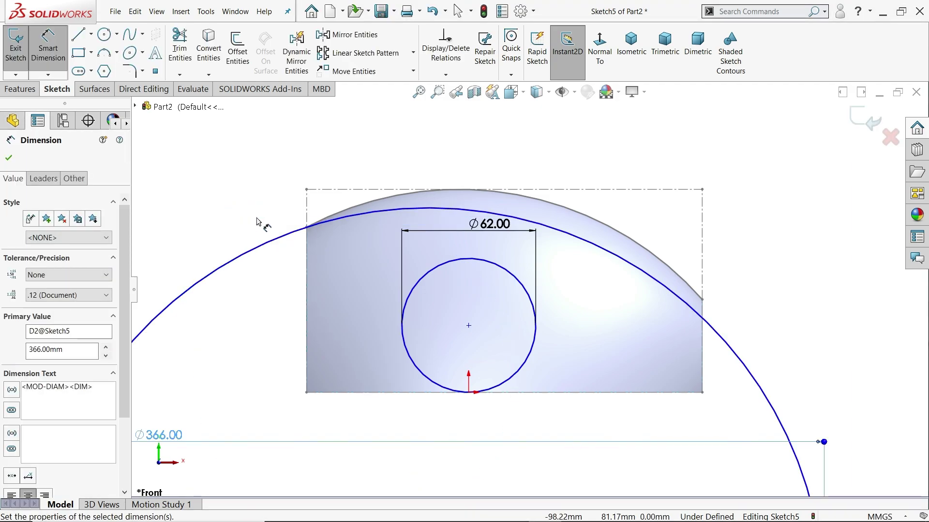
- Fit the view and drag the Ø366 circle left and up
left_click(12, 160)
key("f")
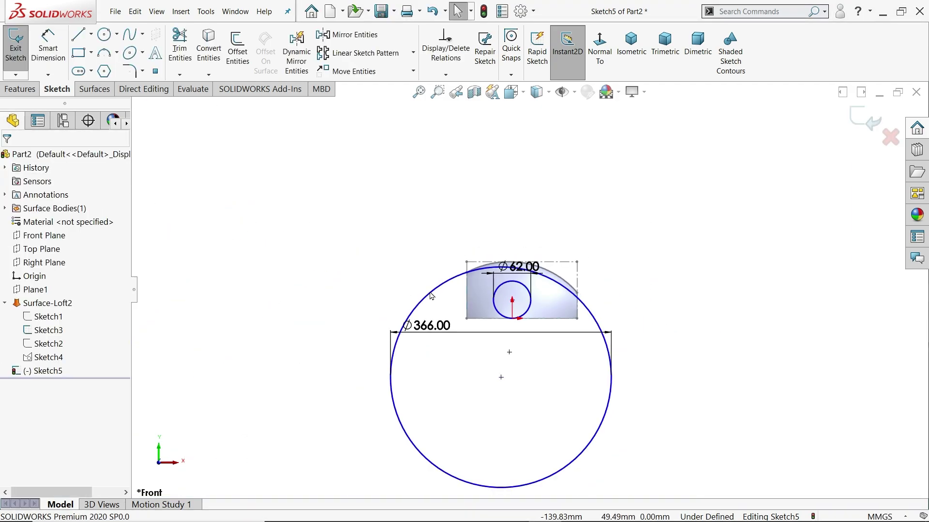
left_click_drag(501, 377, 372, 369)
- Make the large arc tangent to the Ø62 circle
scroll(473, 307, "down", 5)
left_click(393, 312)
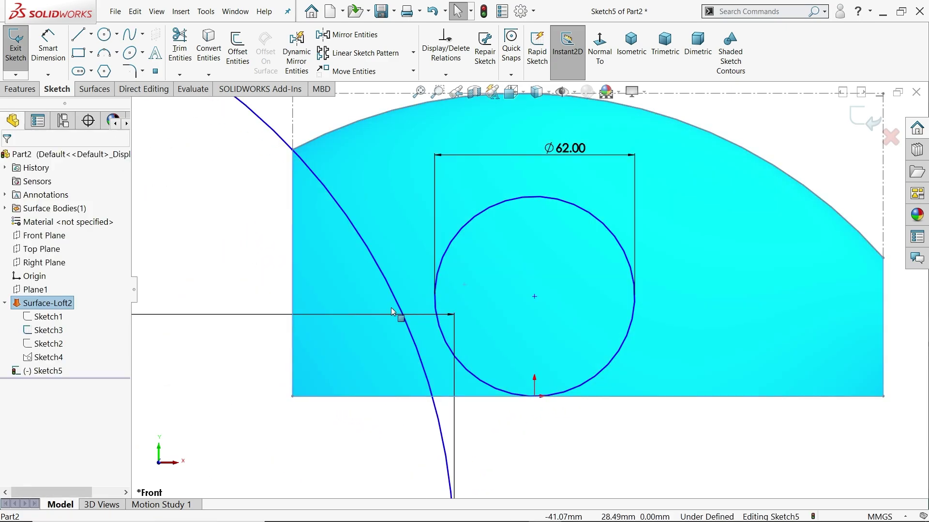
left_click(410, 331)
left_click(441, 334, "ctrl")
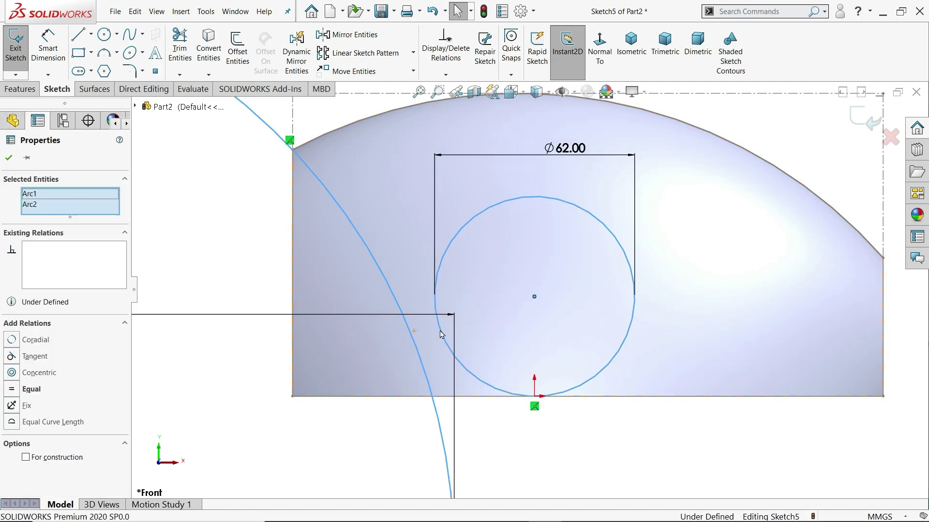
left_click(481, 303)
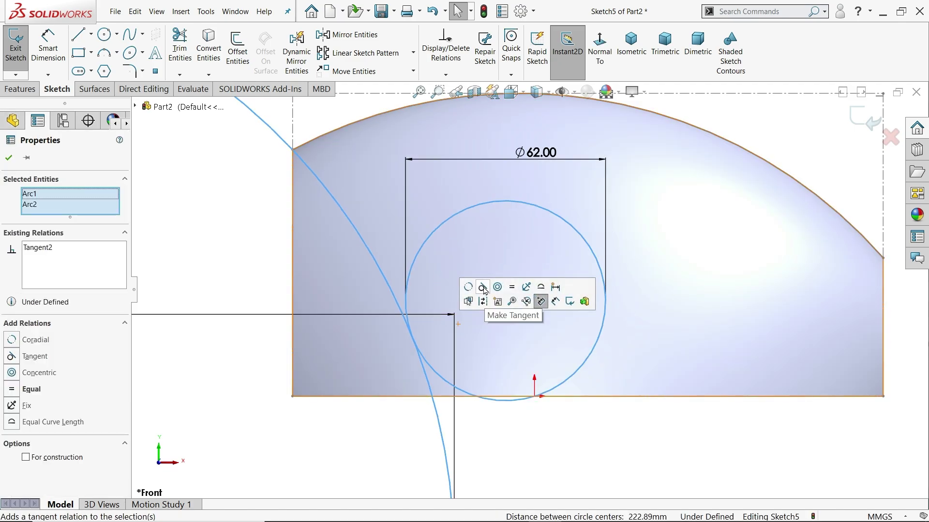
left_click(206, 248)
- Align the Ø62 circle's centre vertically with the origin
left_click(534, 397)
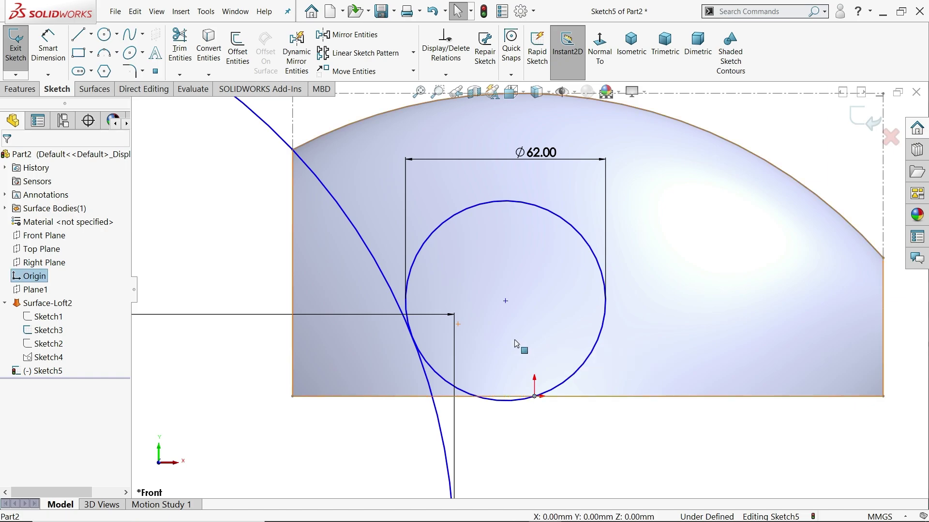
left_click(505, 301, "ctrl")
left_click(548, 260)
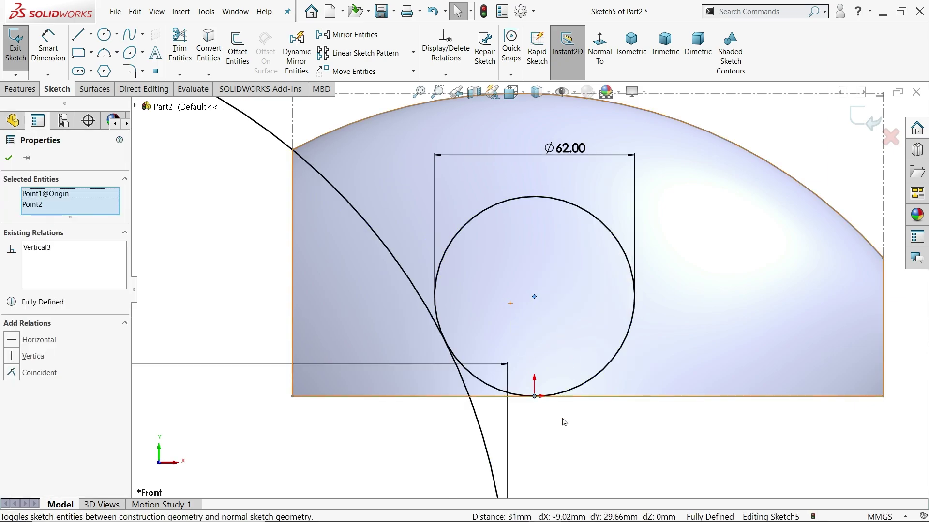
left_click(562, 428)
scroll(537, 401, "up", 3)
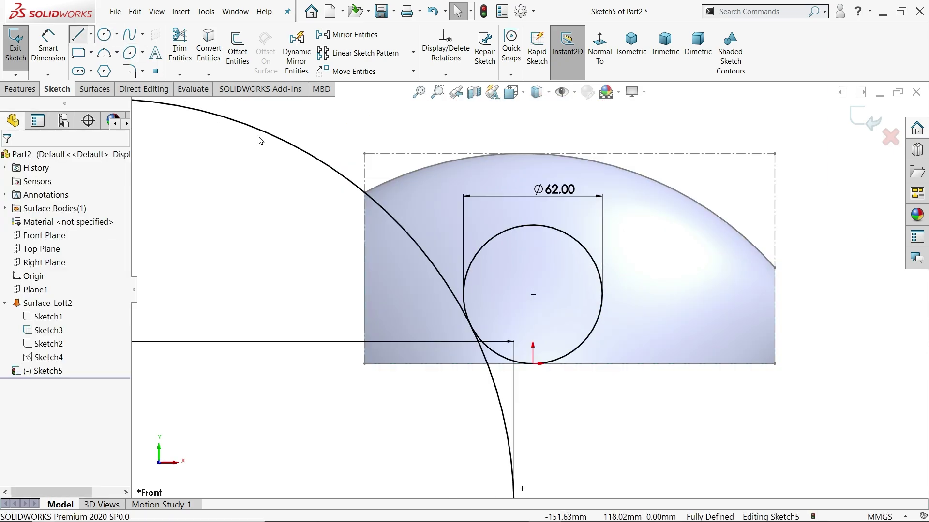
- Draw a horizontal line from the origin to the surface's right edge
key("l")
scroll(645, 259, "down", 3)
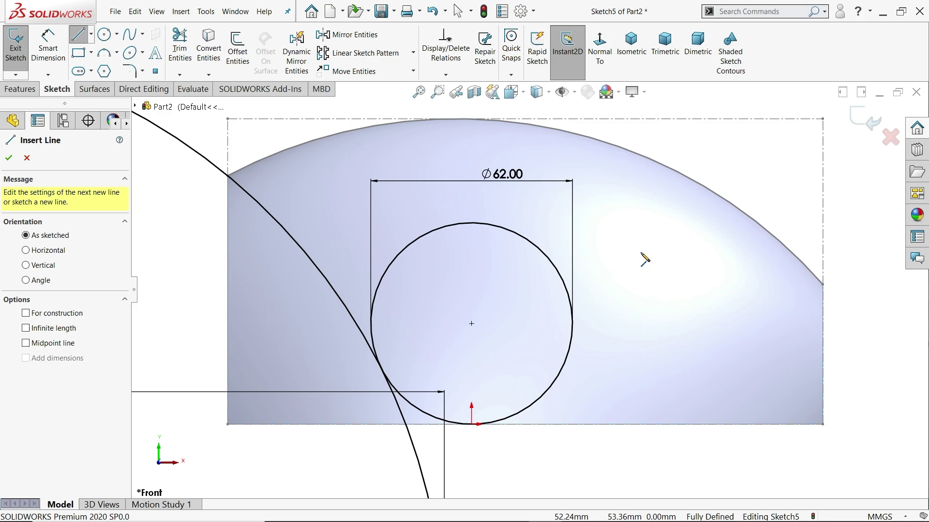
left_click(472, 424)
left_click(822, 425)
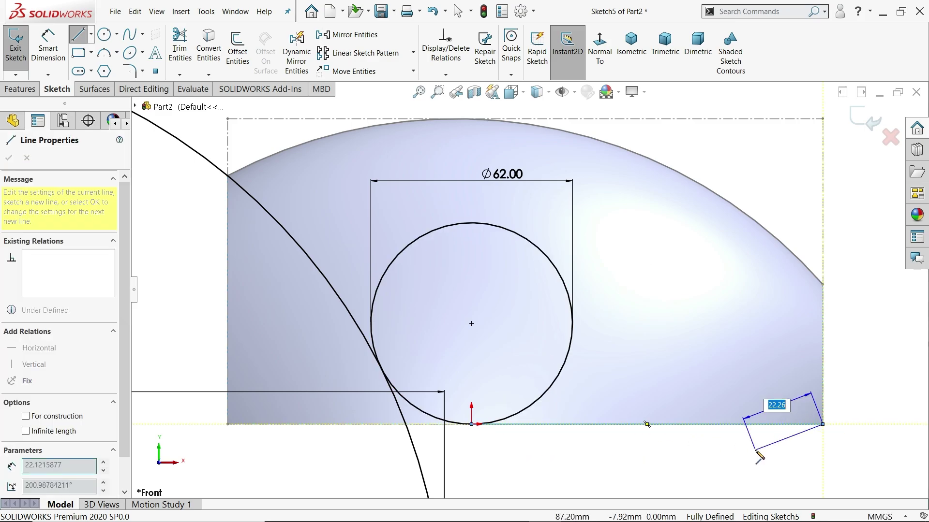
right_click(758, 376)
left_click(776, 389)
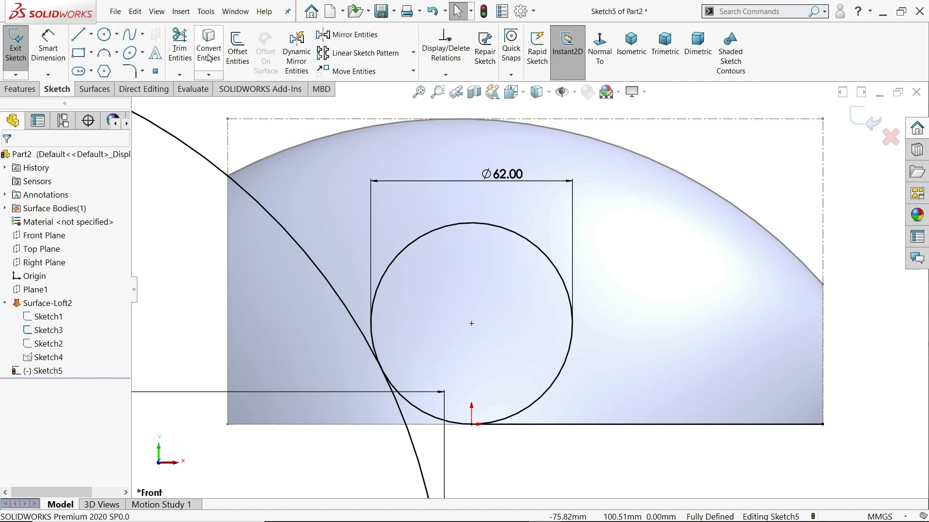
- Try a power trim, undo it, and inspect the top arc's properties
left_click(180, 50)
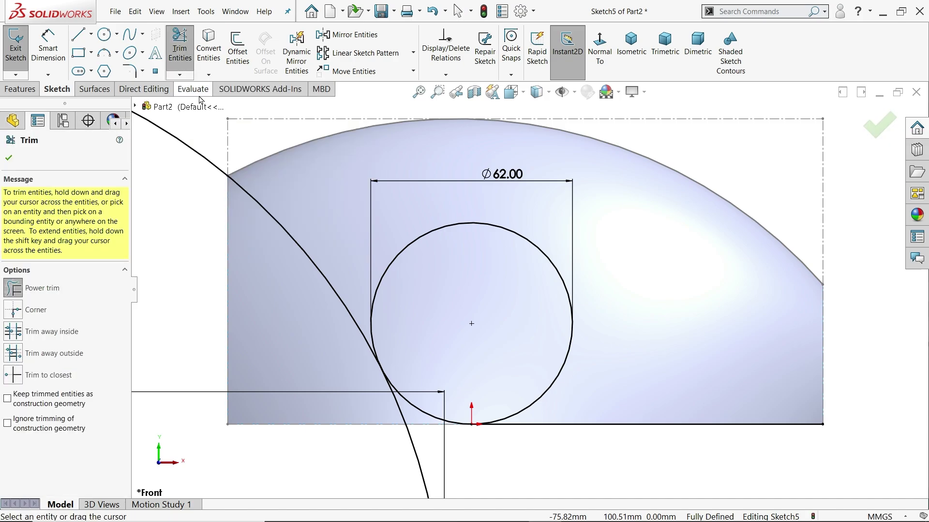
left_click_drag(196, 129, 185, 172)
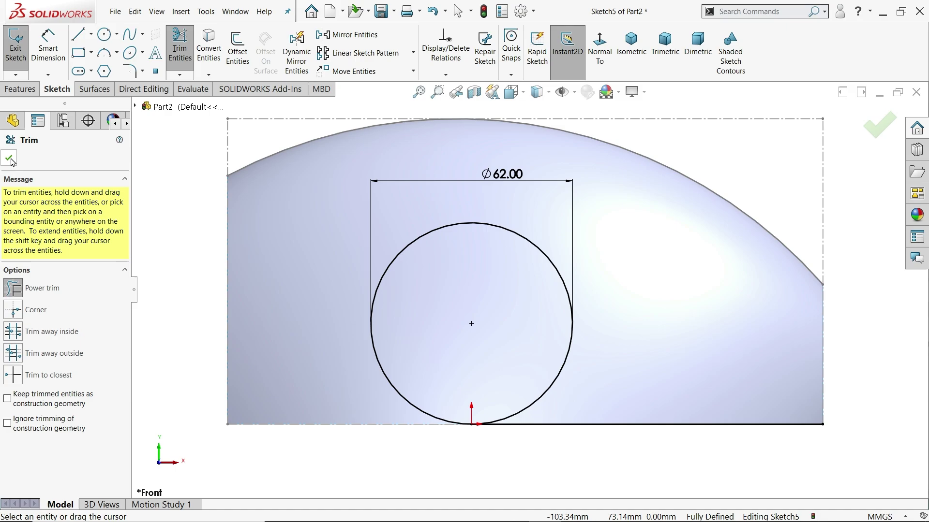
left_click(432, 12)
left_click(323, 141)
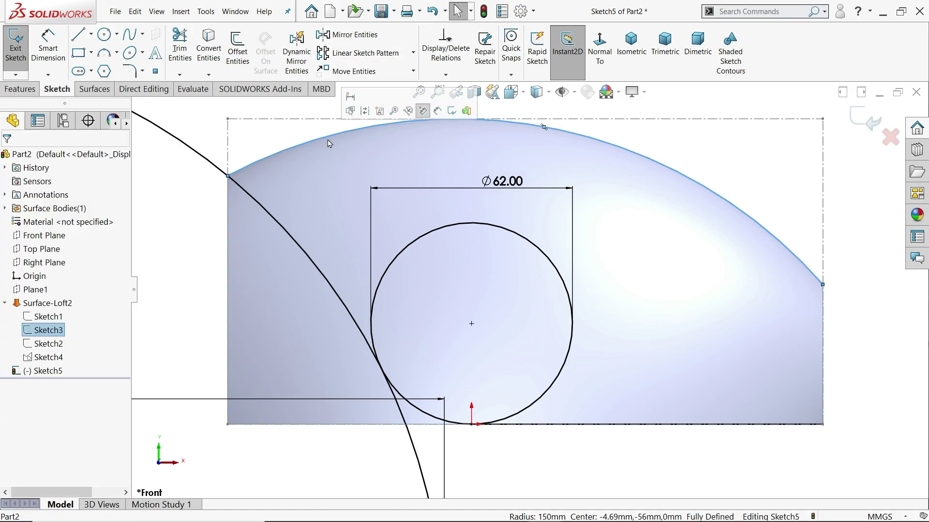
key("Escape")
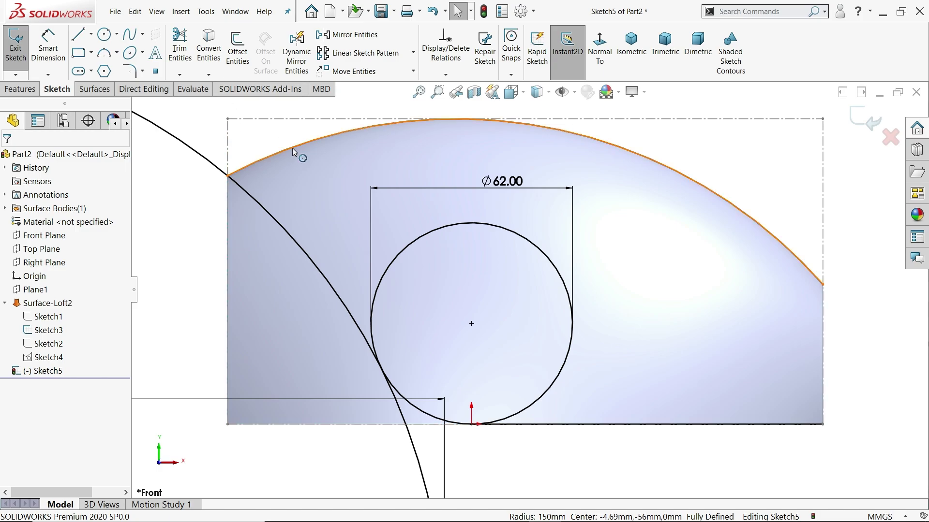
left_click(327, 140)
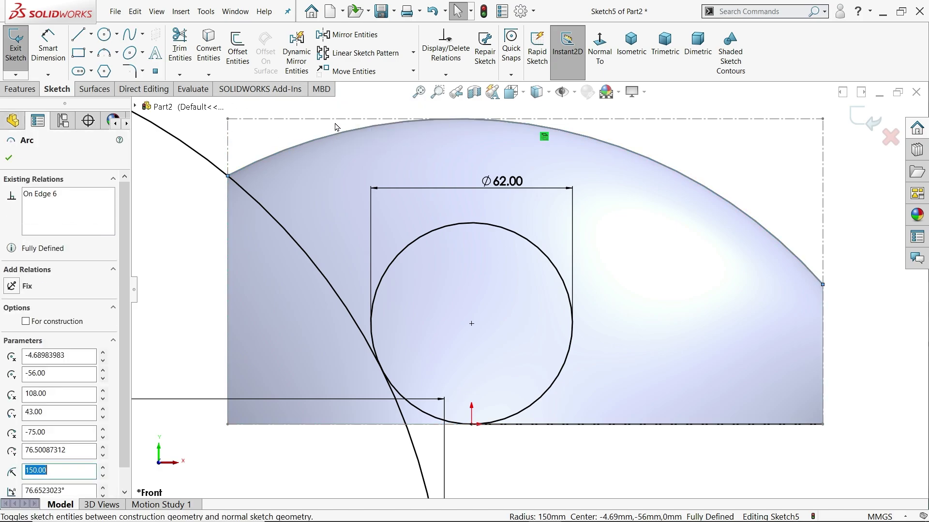
key("Escape")
- Power-trim the excess curve segments and circle, leaving a Ø62 blend arc into the base line
left_click(187, 44)
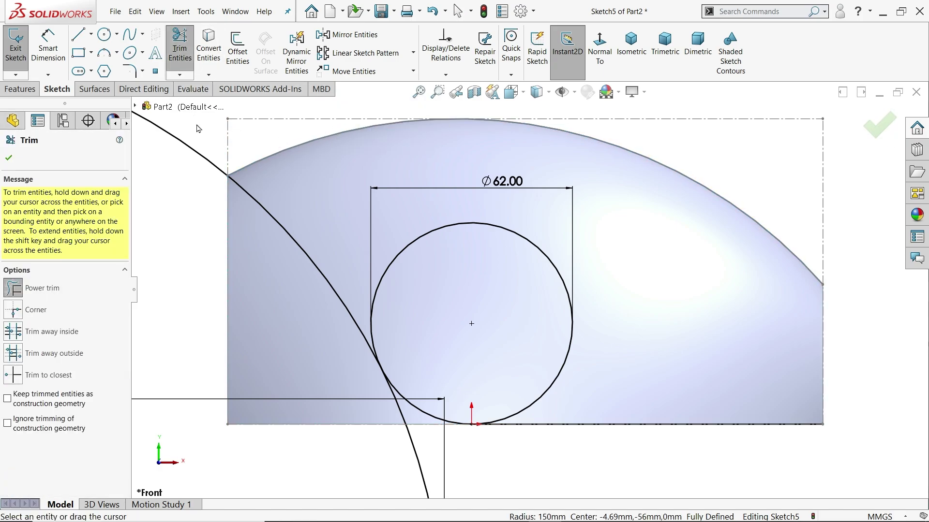
left_click_drag(421, 459, 396, 459)
left_click_drag(193, 130, 183, 176)
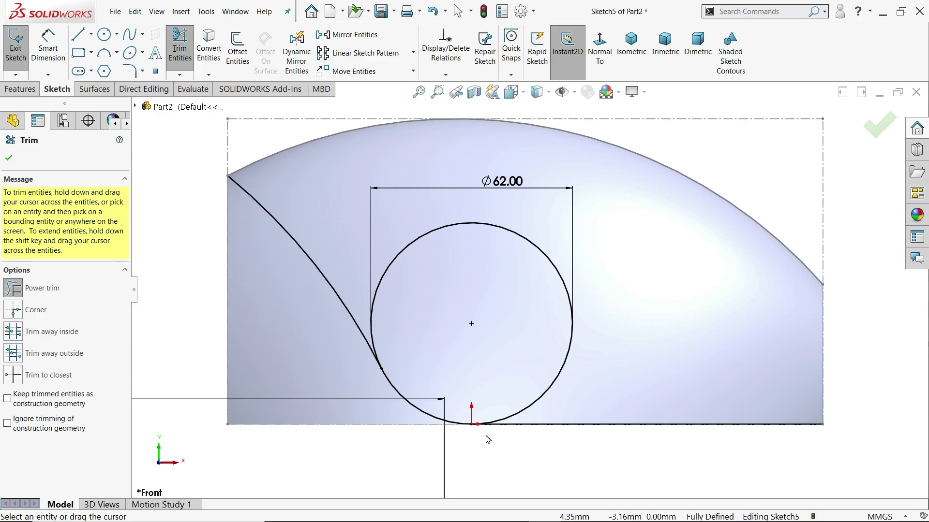
scroll(487, 439, "down", 2)
scroll(444, 419, "up", 1)
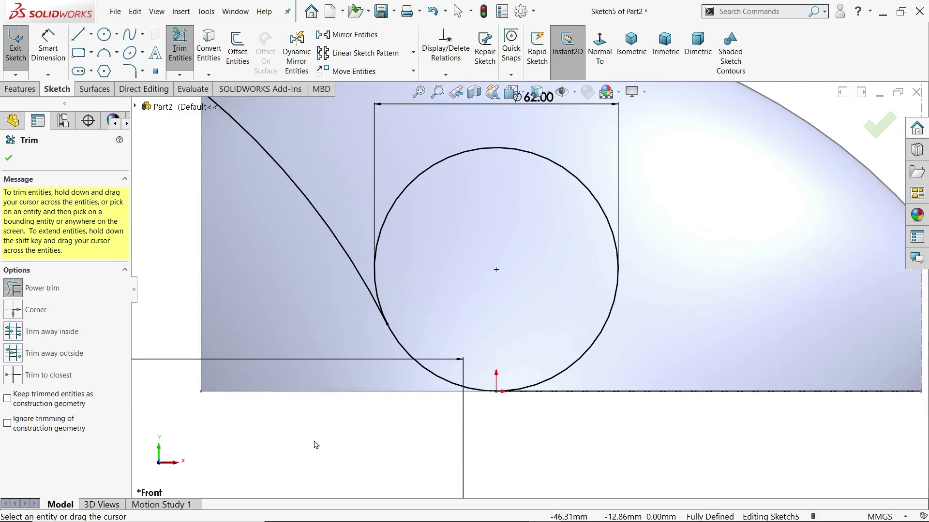
scroll(417, 416, "down", 3)
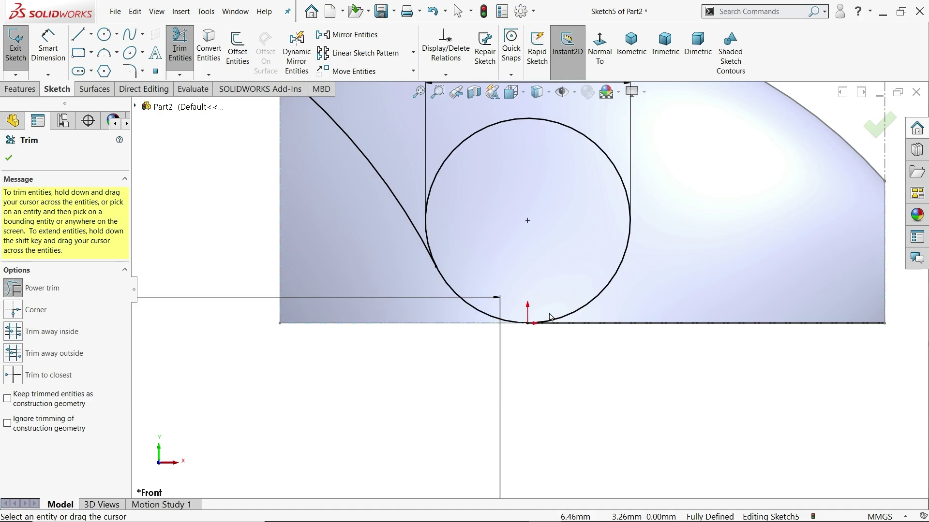
left_click_drag(646, 233, 606, 240)
scroll(607, 240, "up", 3)
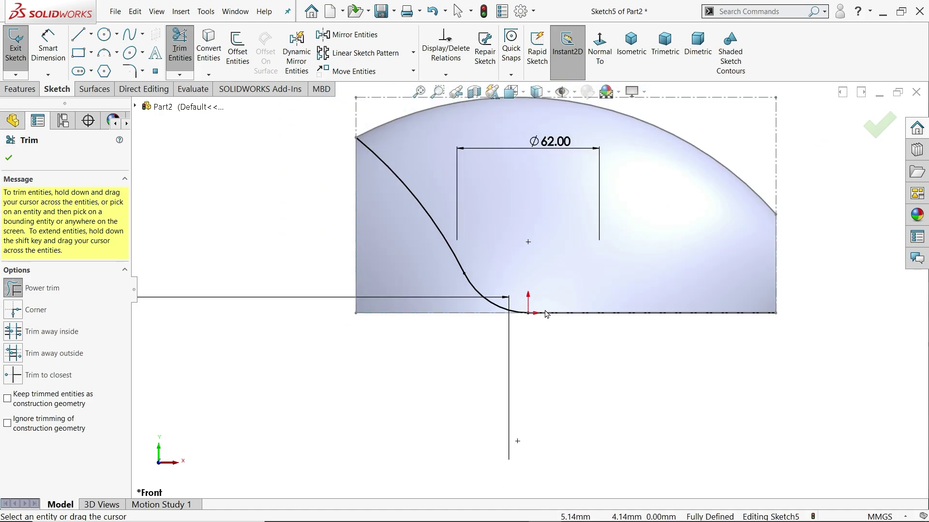
scroll(478, 188, "down", 3)
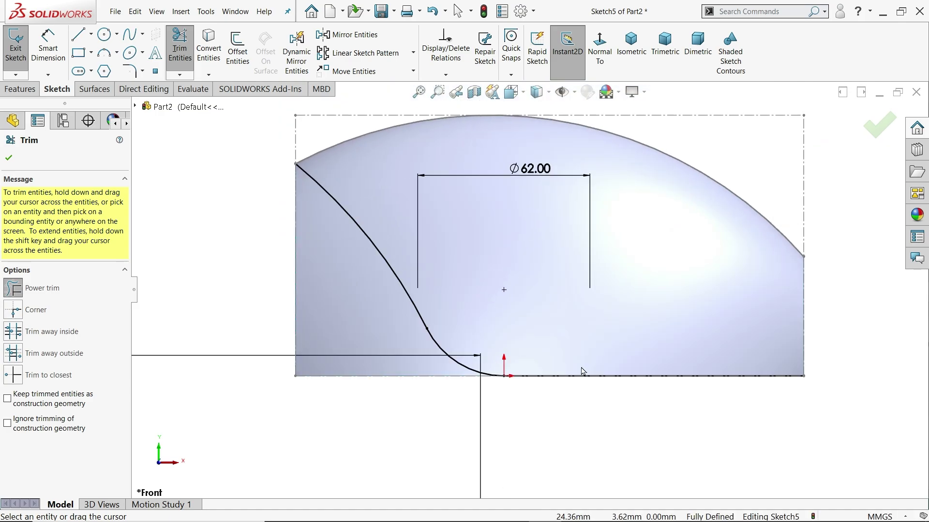
middle_click_drag(613, 357, 566, 325)
- Finish trimming and set the top-edge arc as construction geometry
left_click(8, 158)
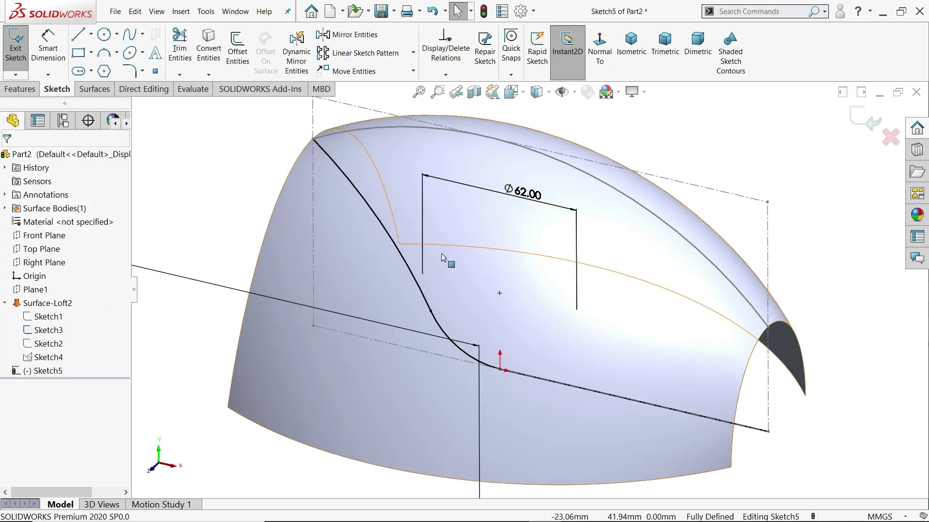
scroll(484, 278, "up", 3)
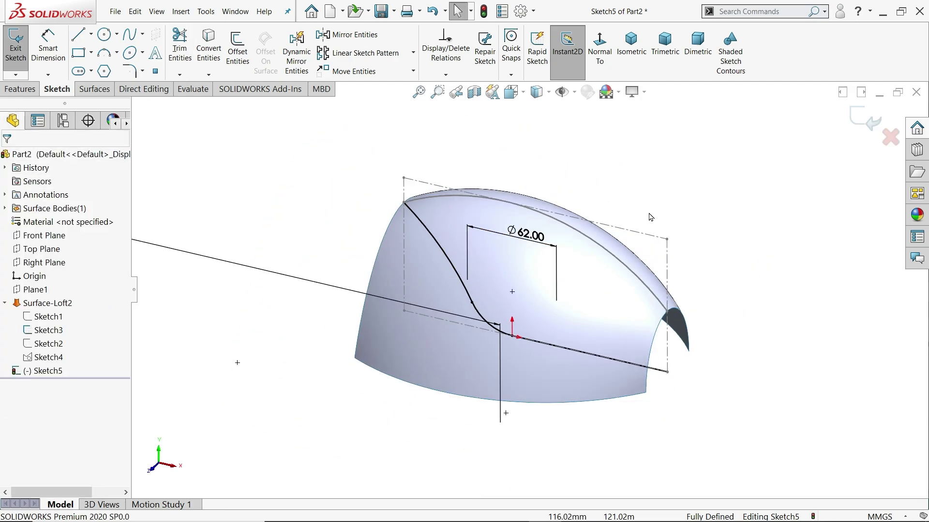
left_click(596, 245)
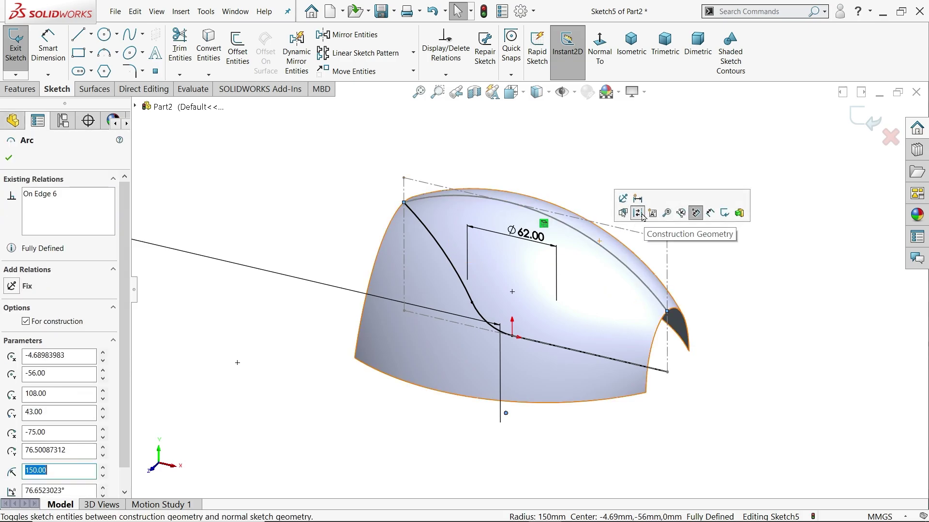
left_click(574, 166)
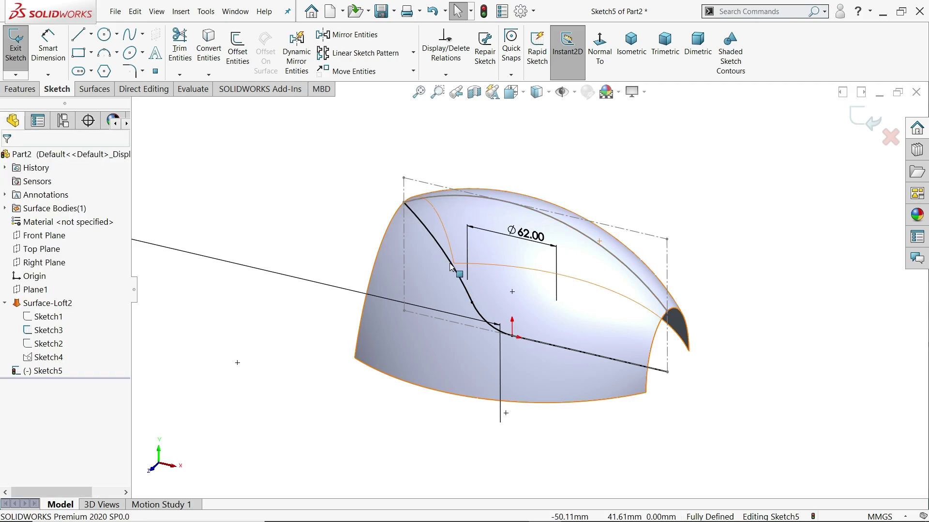
- Create Surface-Trim1 with Sketch5 as trim tool, keeping the large main surface piece
left_click(92, 90)
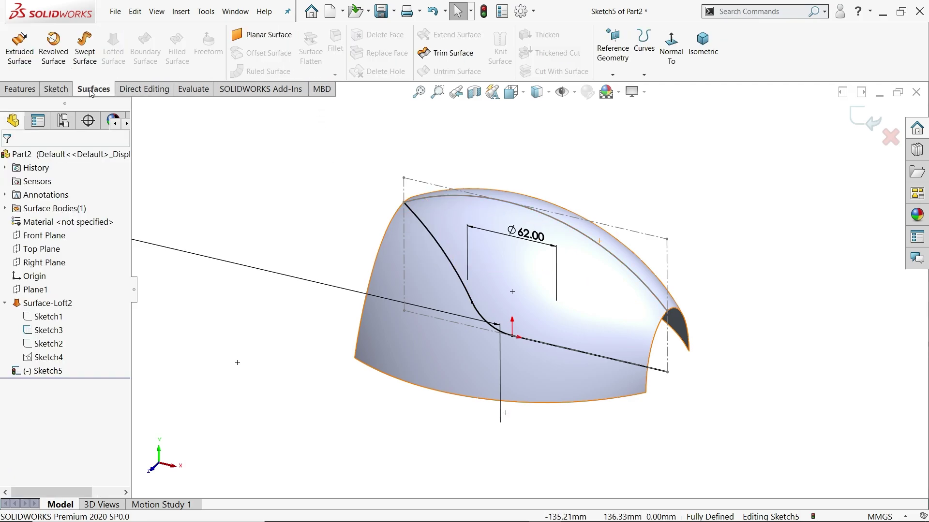
left_click(452, 59)
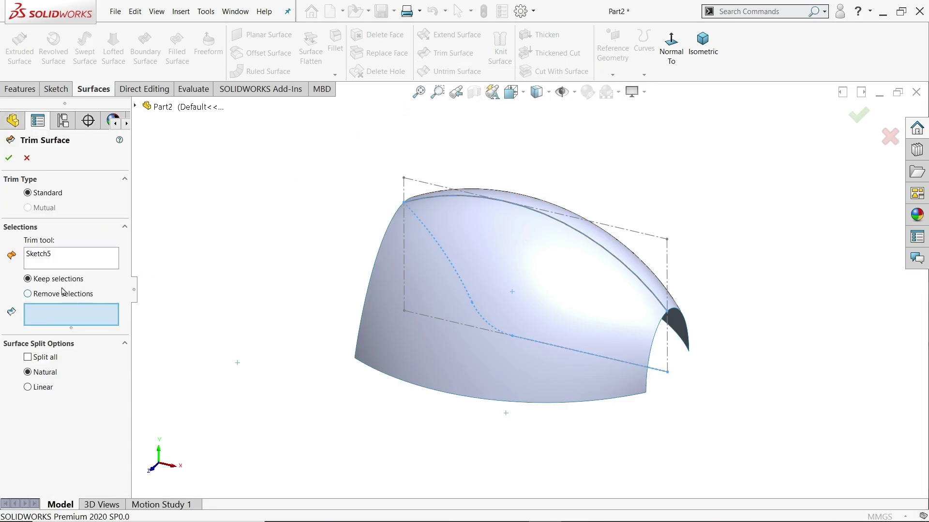
left_click(37, 261)
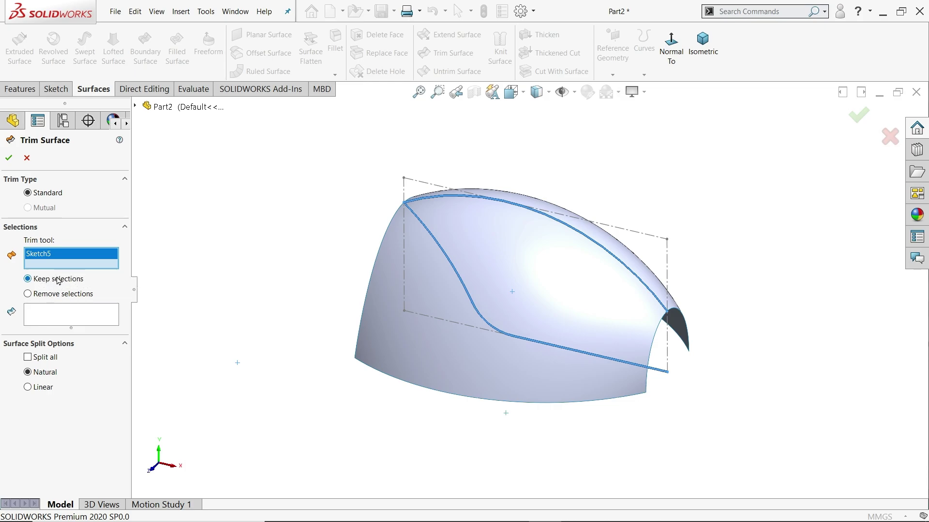
left_click(58, 315)
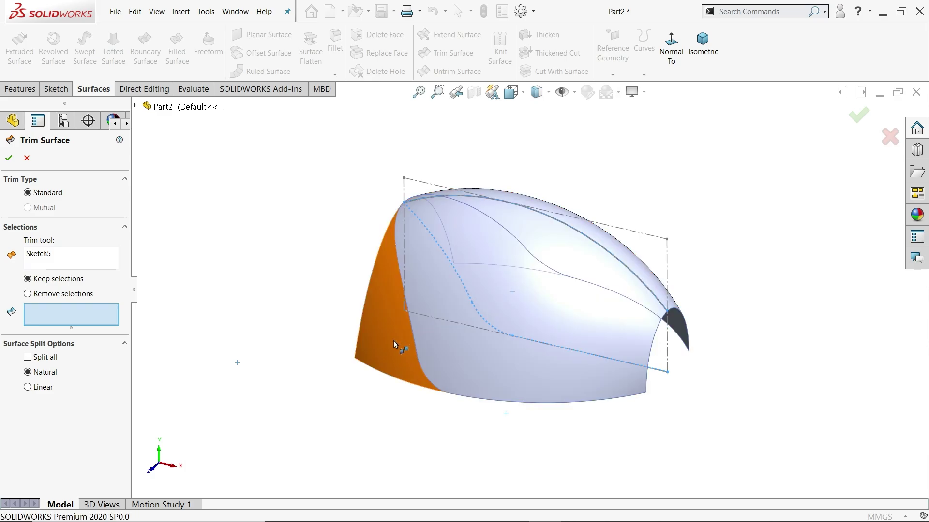
left_click(426, 344)
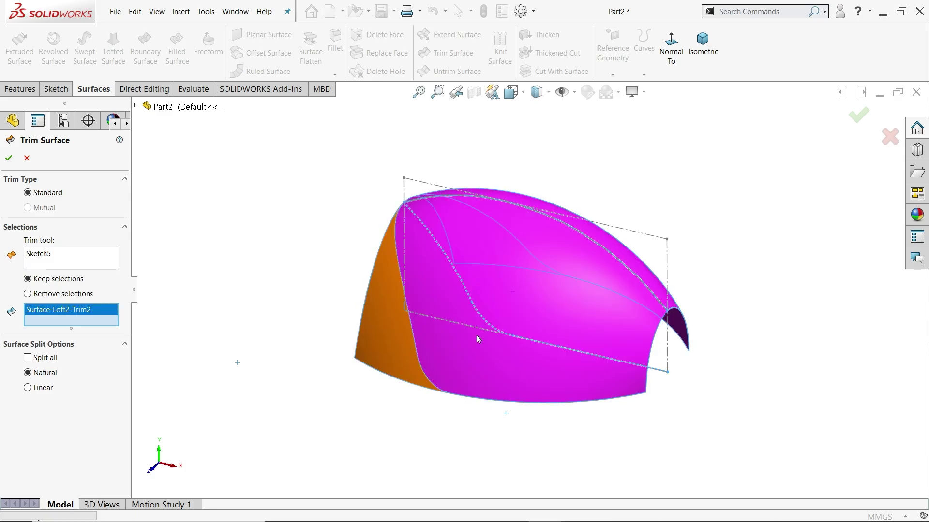
left_click(10, 158)
middle_click_drag(193, 292, 241, 276)
left_click(234, 284)
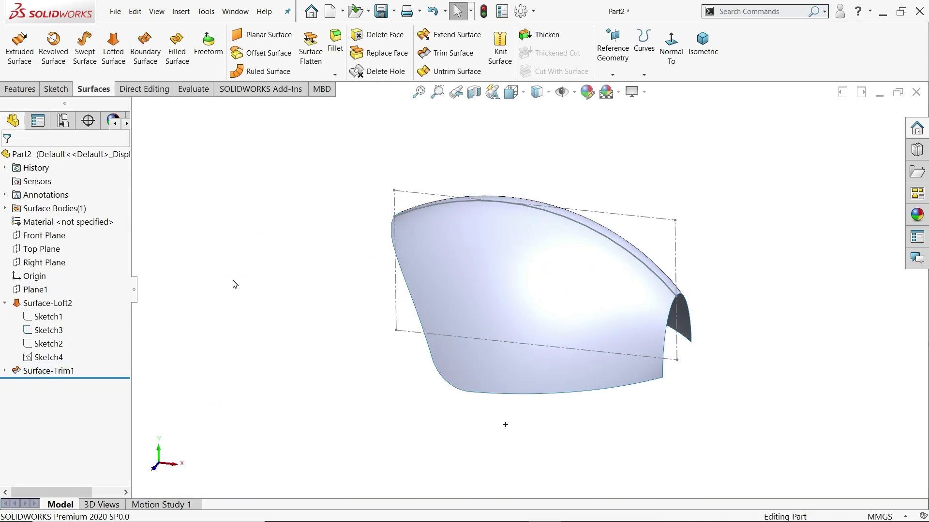
- Hide the guide sketch Sketch3 and orbit the model toward the front opening
left_click(675, 254)
left_click(715, 223)
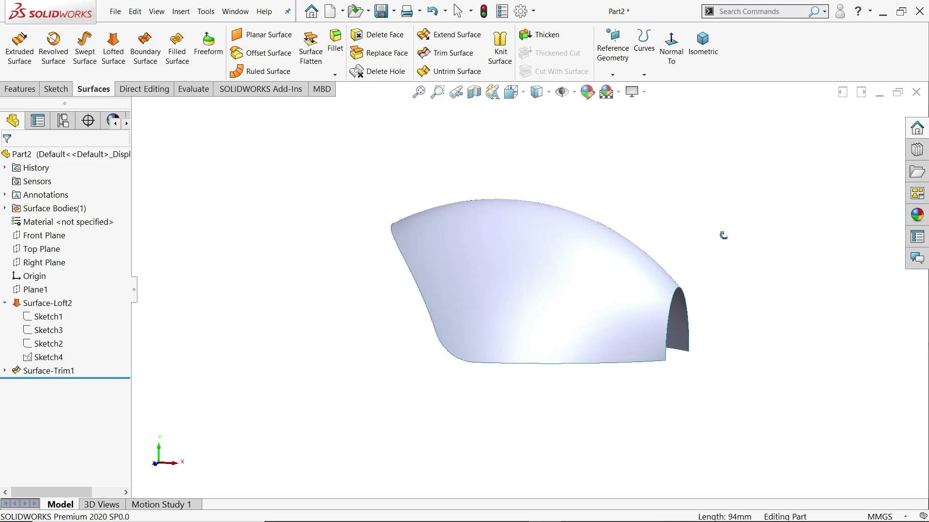
middle_click_drag(719, 233, 705, 267)
scroll(704, 267, "down", 3)
scroll(573, 353, "down", 4)
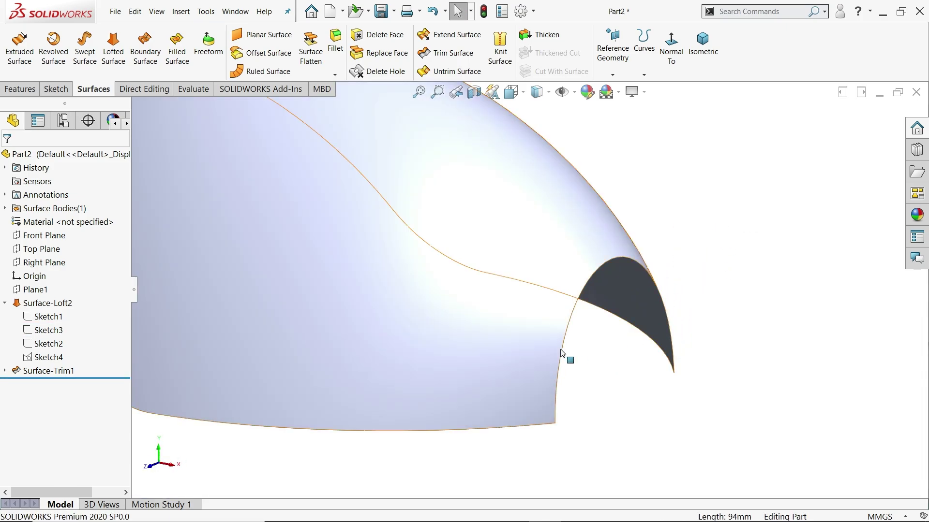
- Show Sketch4, the straight base line across the bottom of the front opening
left_click(561, 353)
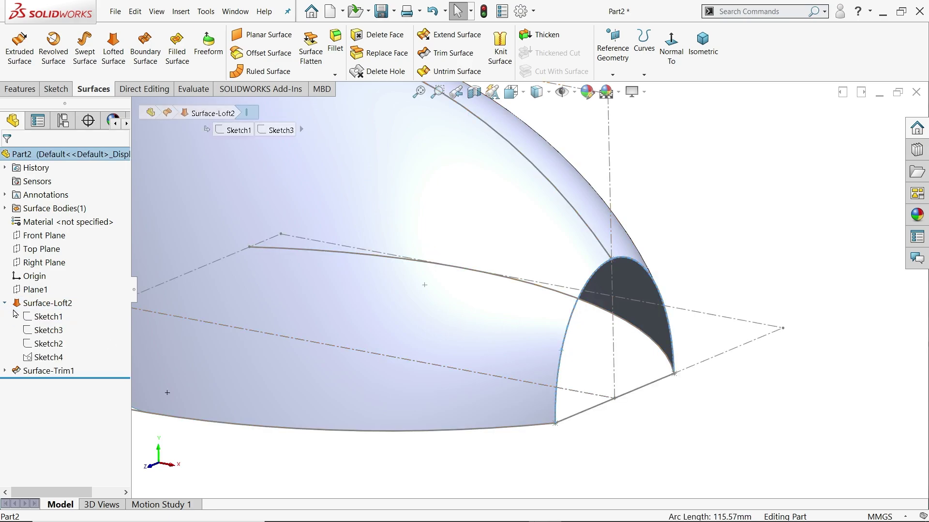
left_click(39, 317)
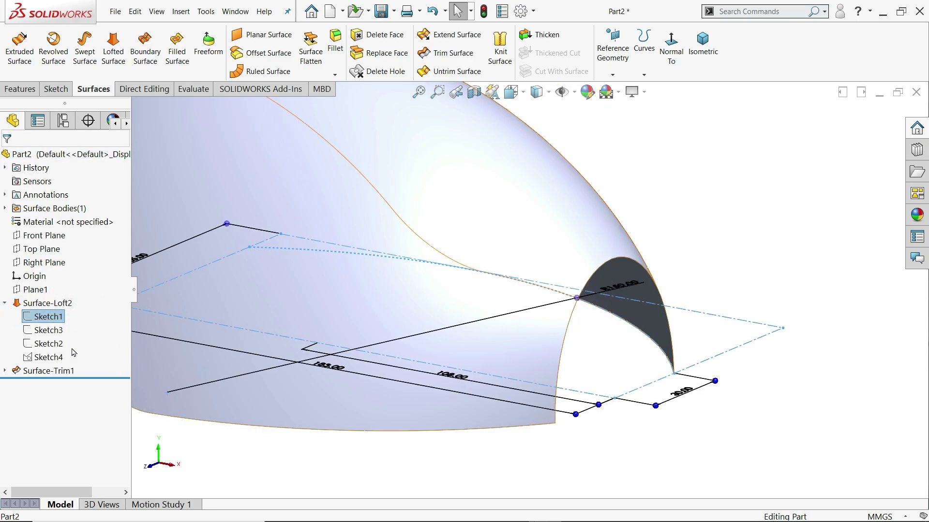
left_click(57, 357)
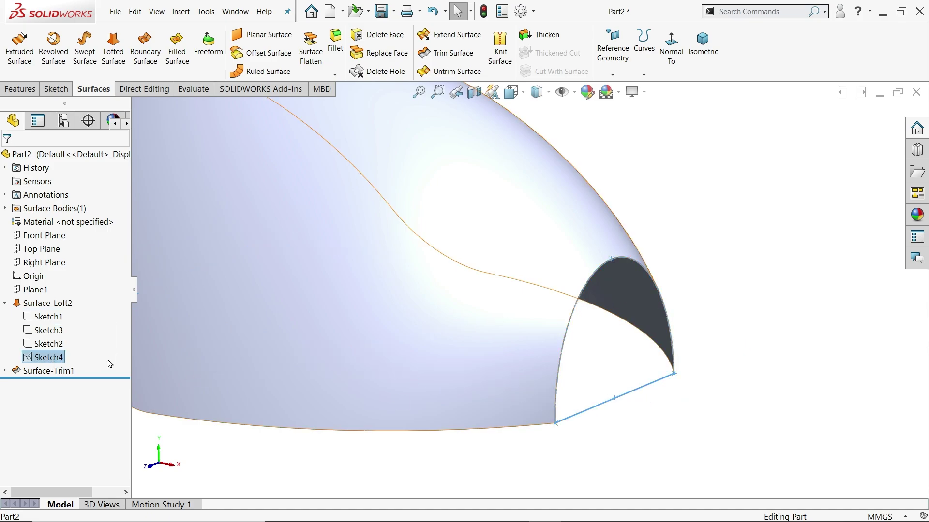
right_click(37, 358)
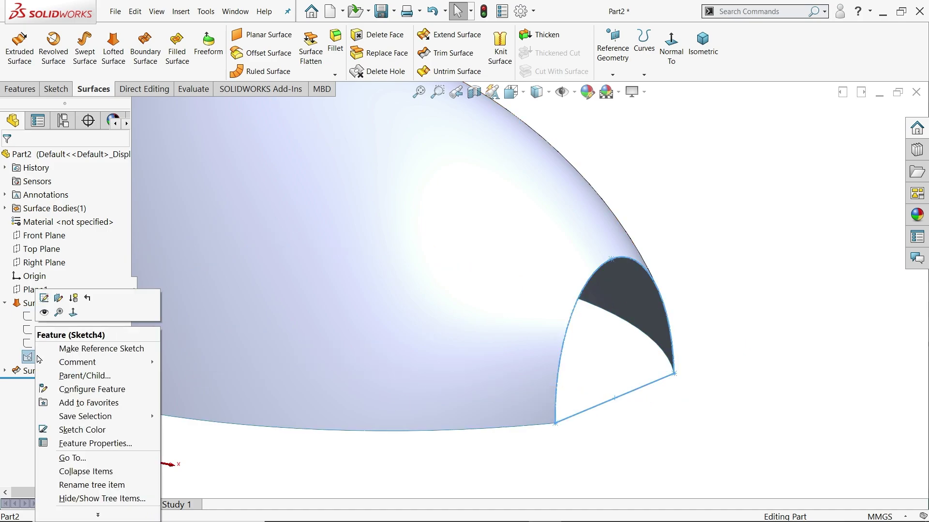
left_click(45, 312)
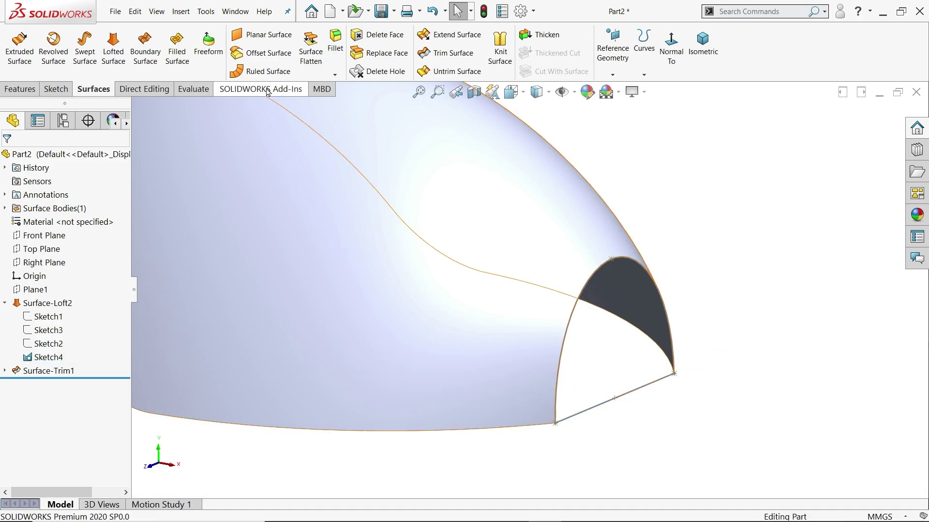
- Cap the arched front opening with a Fill Surface patch bounded by its edge
left_click(177, 49)
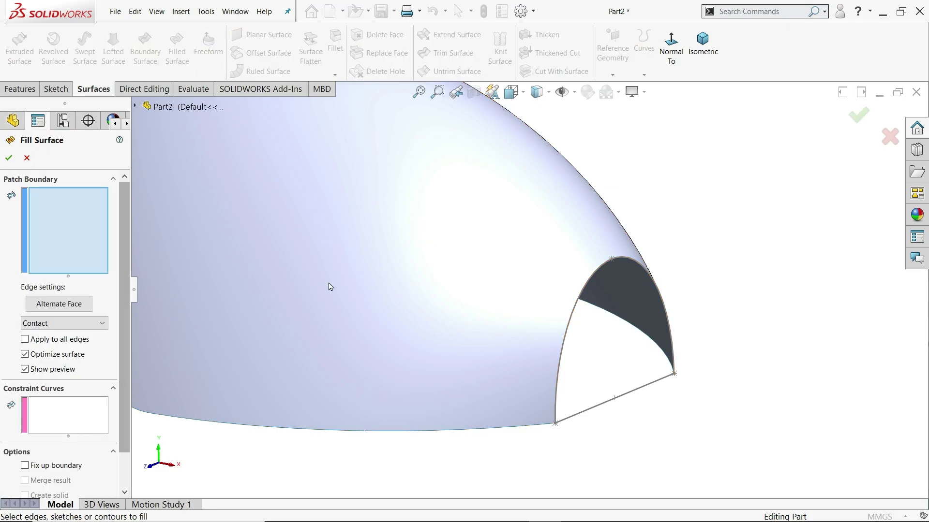
left_click(568, 331)
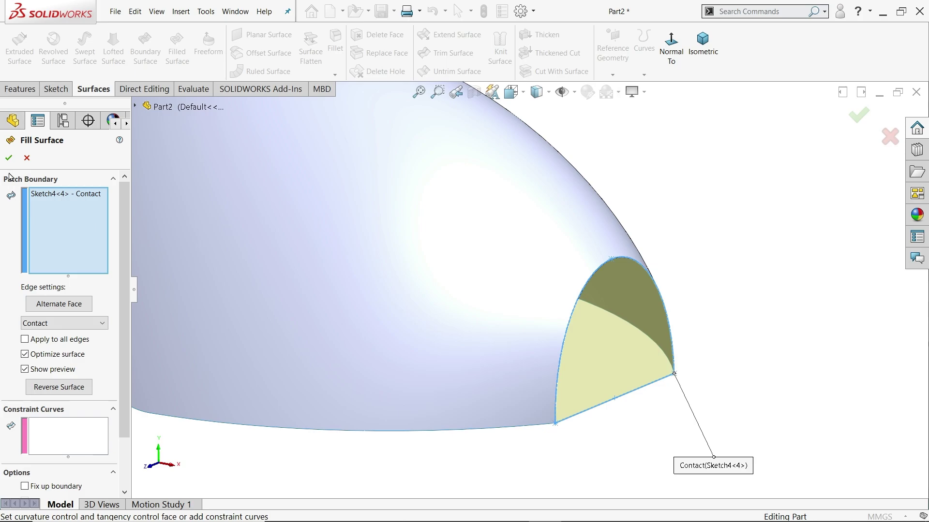
left_click(8, 159)
scroll(739, 276, "up", 3)
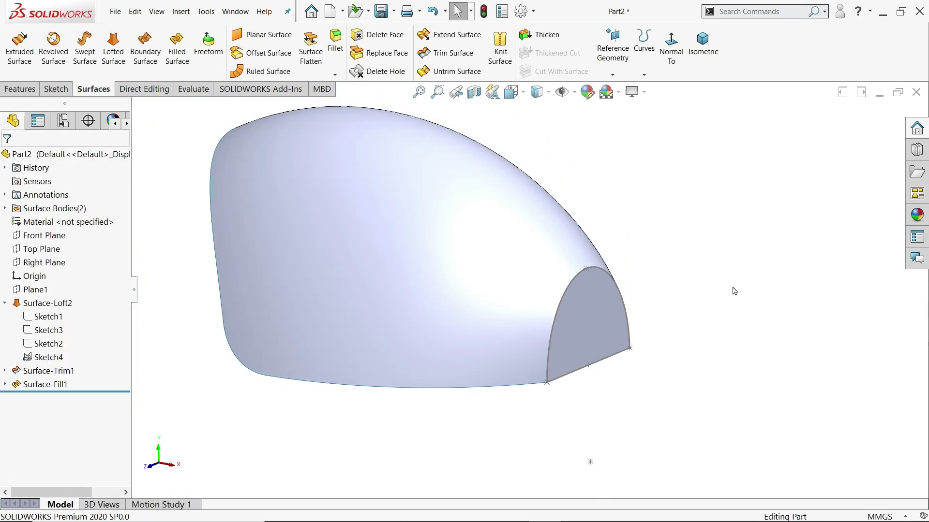
scroll(734, 290, "down", 4)
- Hide Sketch4 again, orbit the model, and switch to the Exercise 117 drawing
left_click(44, 357)
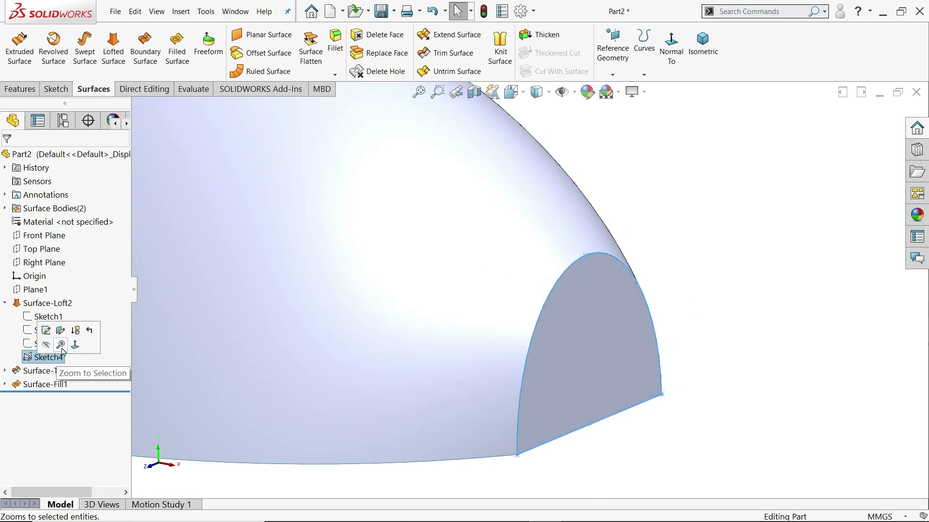
left_click(43, 344)
left_click(697, 303)
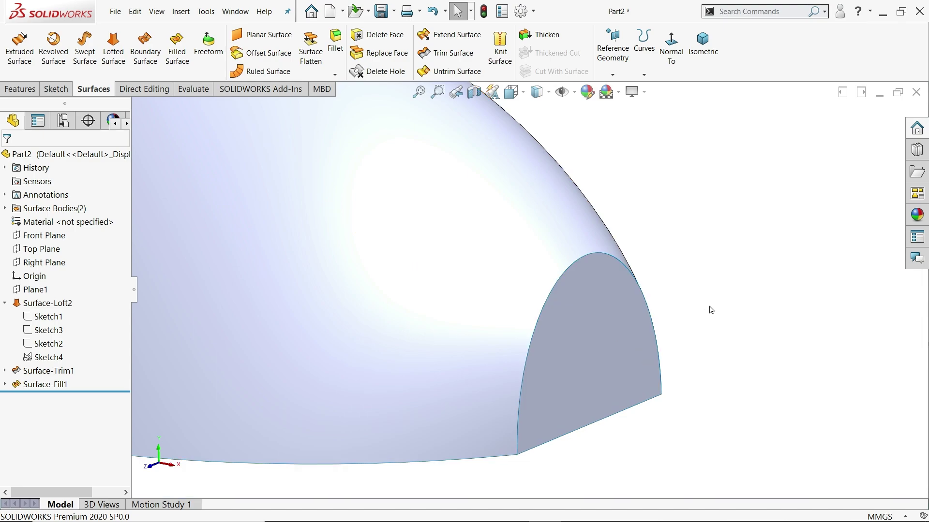
scroll(433, 274, "up", 5)
middle_click_drag(434, 274, 489, 261)
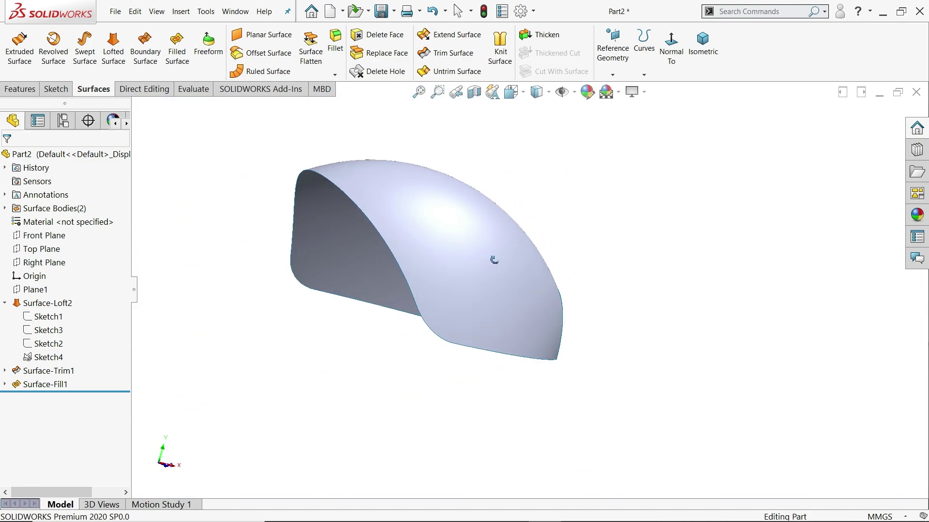
key("alt+Tab")
- Zoom into the Exercise 117 top view showing the R9–R5 slots, their 15 spacing and 85mm dimension
left_click(398, 38)
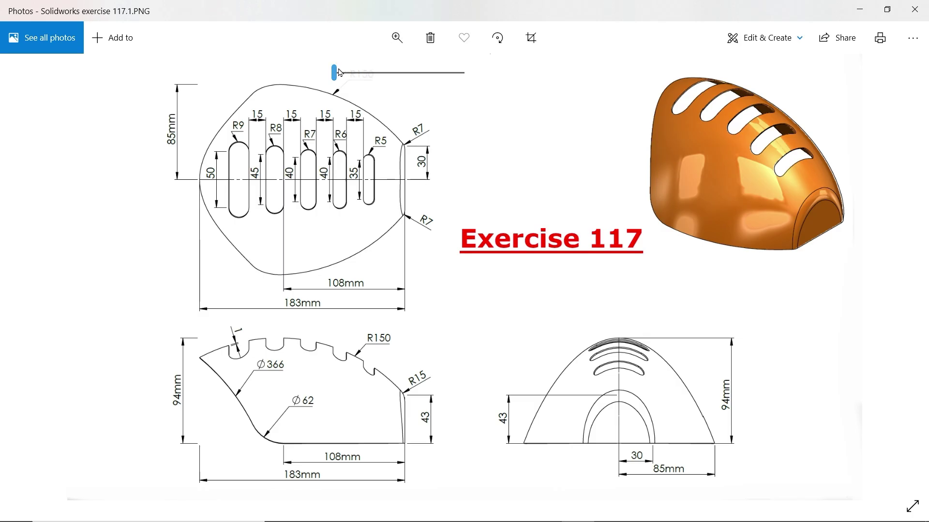
left_click_drag(339, 73, 371, 72)
left_click_drag(340, 159, 374, 345)
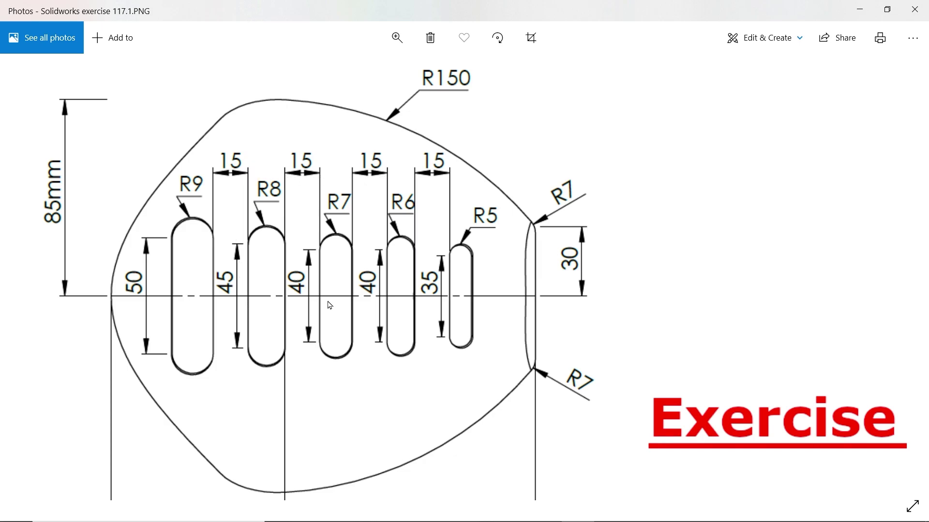
scroll(330, 305, "down", 3)
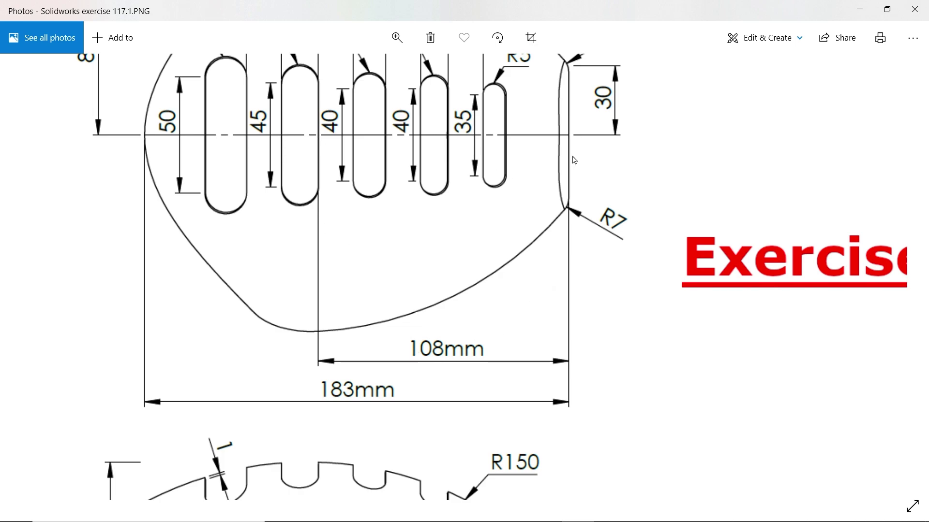
left_click_drag(370, 205, 369, 323)
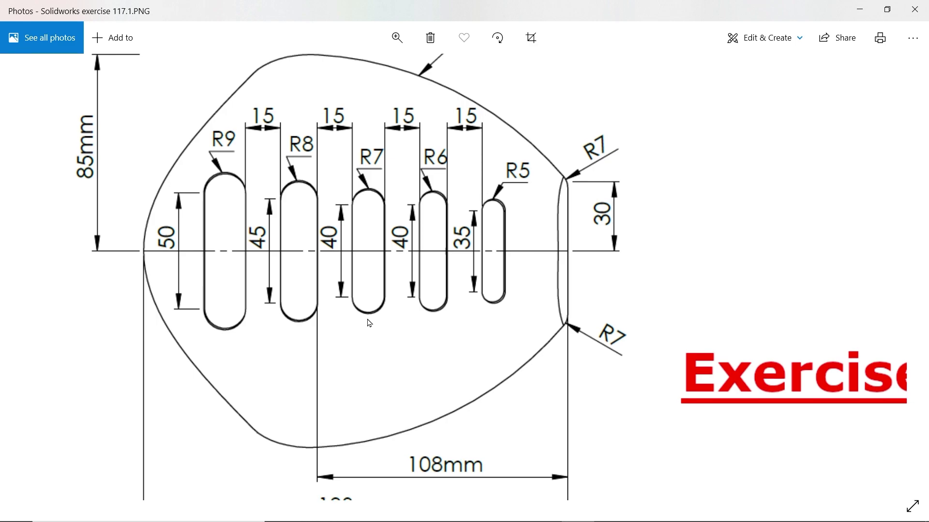
- Return to SOLIDWORKS and start a new sketch on the Top Plane
left_click(857, 11)
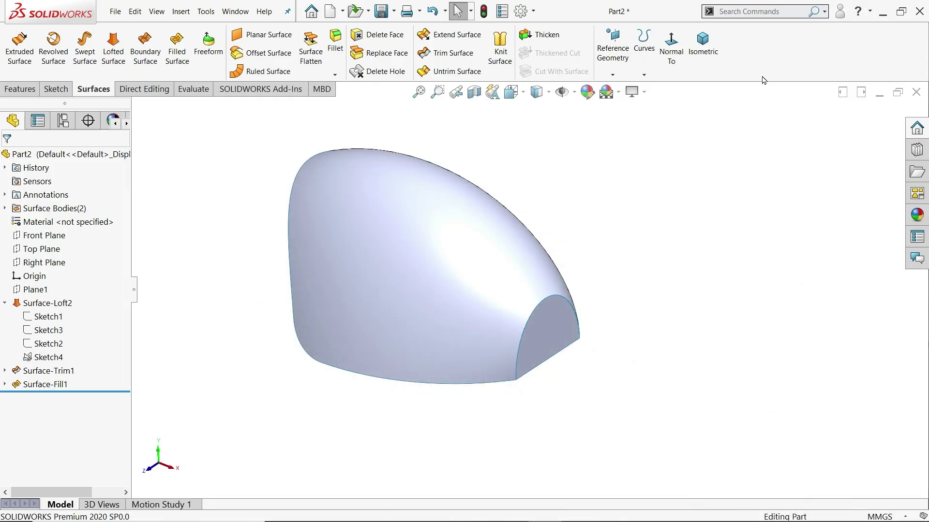
left_click(42, 249)
mouse_move(258, 351)
middle_mouse_down()
mouse_move(254, 262)
mouse_move(259, 332)
middle_mouse_up()
left_click(57, 91)
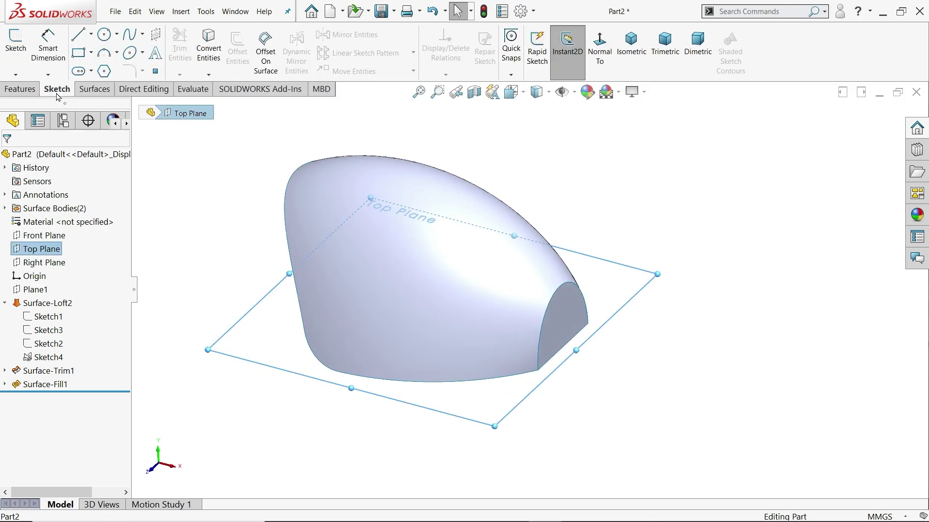
left_click(15, 41)
- Draw a horizontal centerline from the right edge's midpoint across to the left edge
left_click(90, 34)
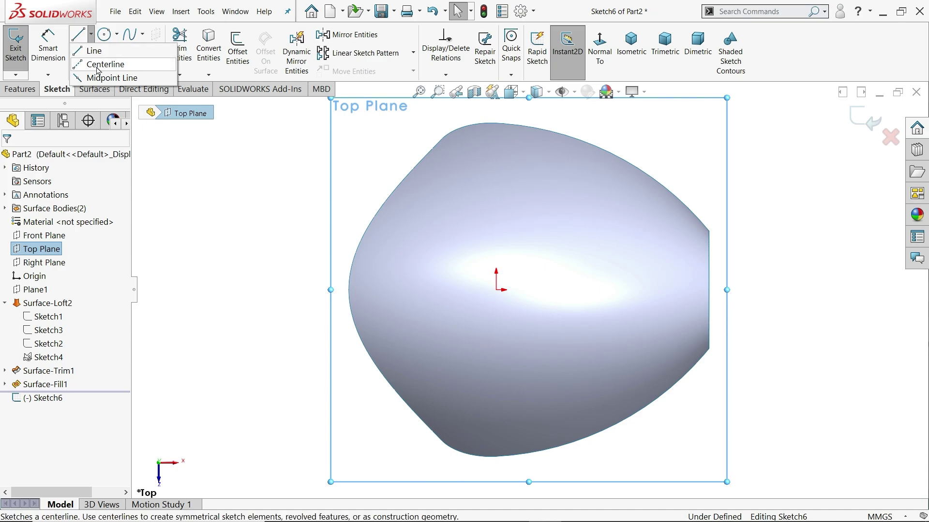
left_click(102, 65)
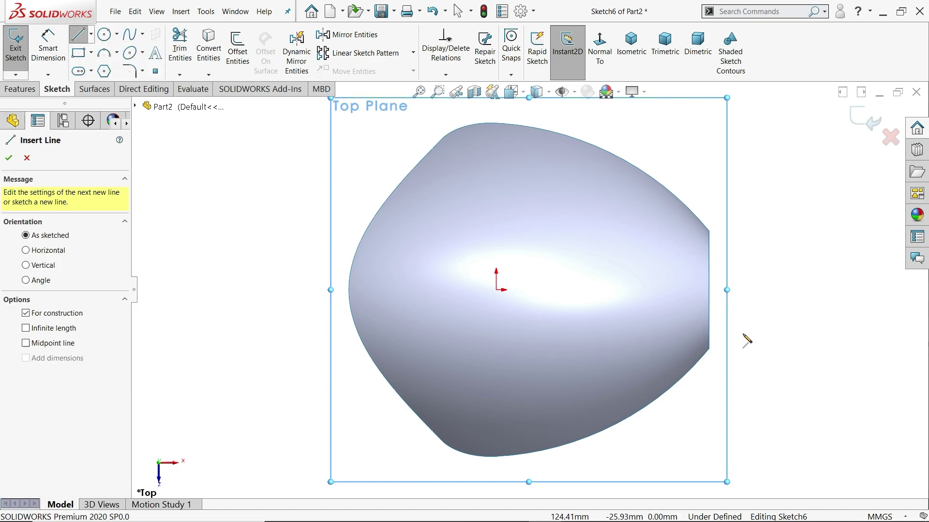
left_click(708, 290)
left_click(349, 289)
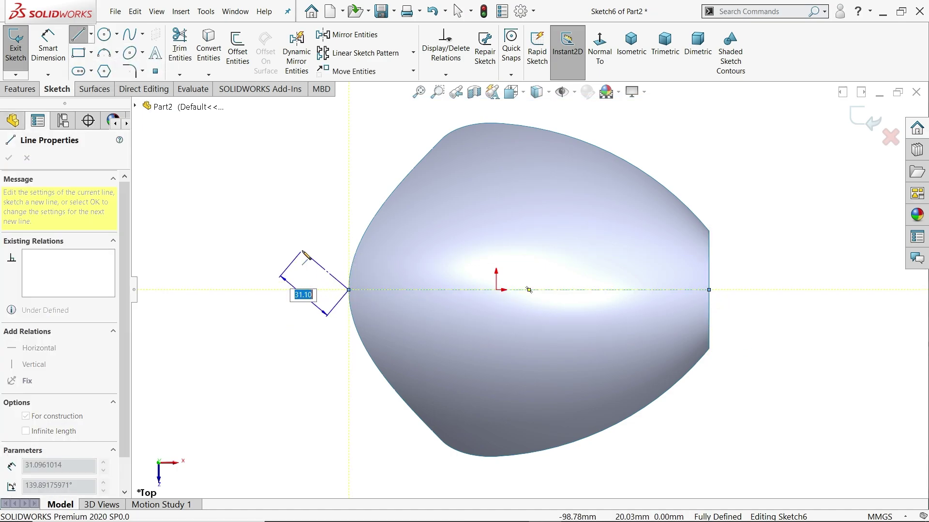
right_click(304, 255)
left_click(329, 257)
scroll(484, 321, "down", 3)
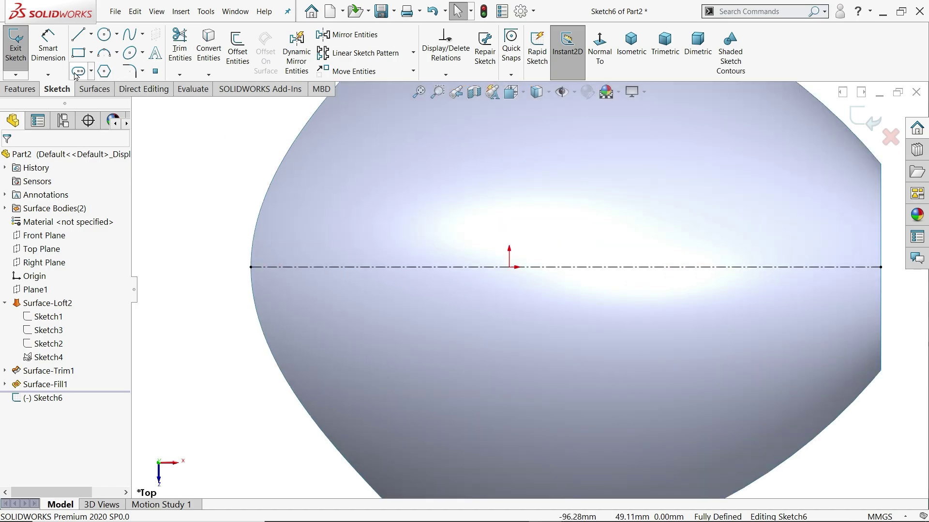
- Draw the first two vertical centre-point straight slots centred on the centerline
left_click(91, 71)
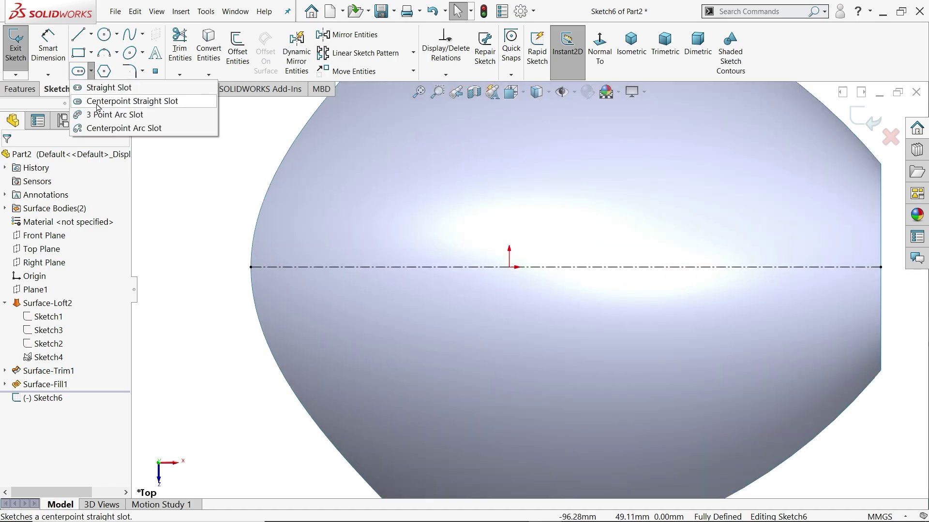
left_click(98, 101)
left_click(359, 267)
left_click(360, 185)
left_click(396, 191)
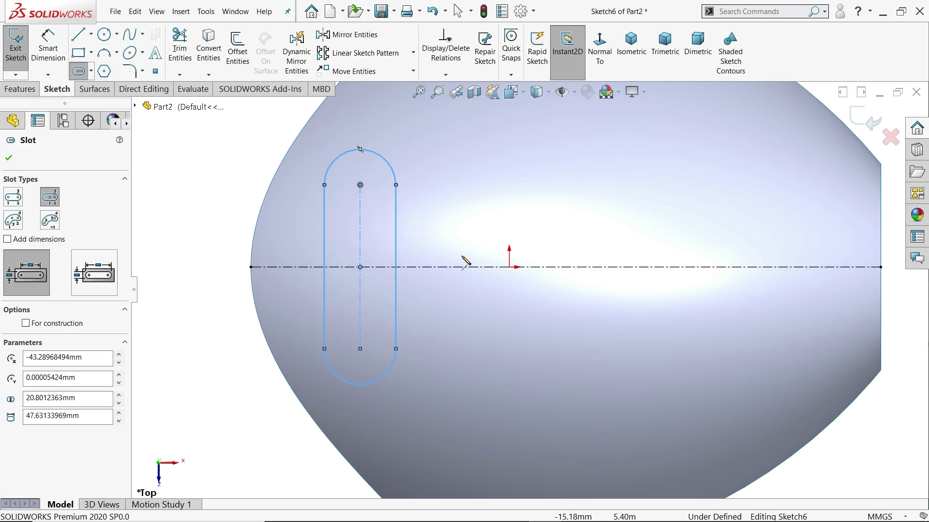
left_click(468, 267)
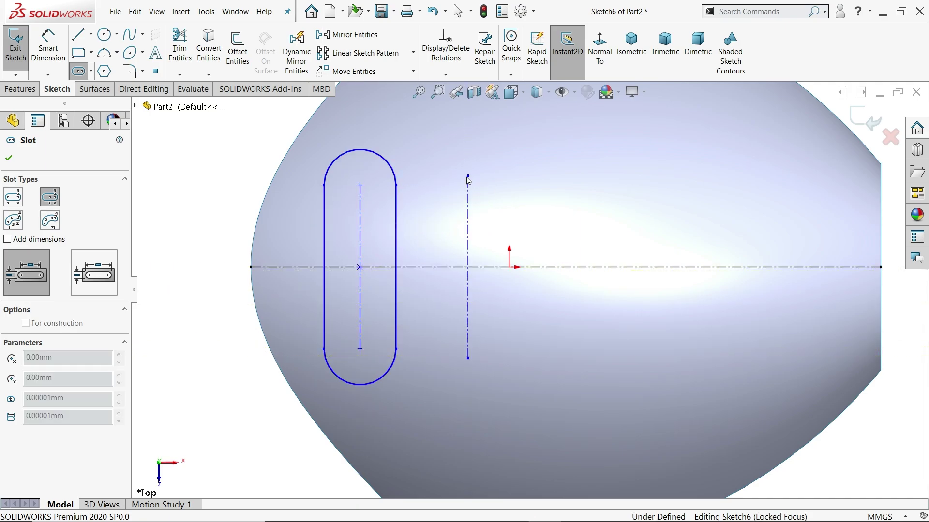
left_click(468, 176)
left_click(467, 393)
- Draw three more vertical straight slots along the centerline, decreasing in size
left_click(579, 267)
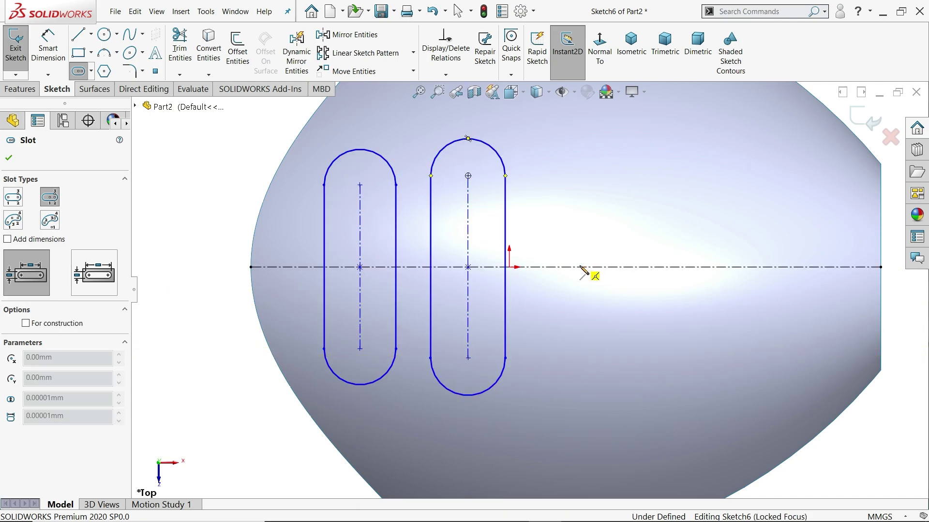
left_click(586, 184)
left_click(605, 190)
left_click(683, 267)
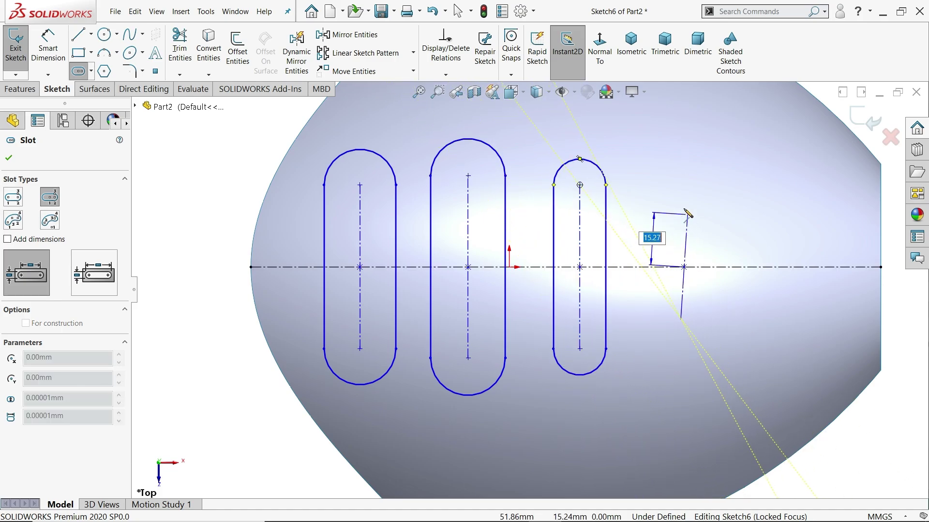
left_click(683, 204)
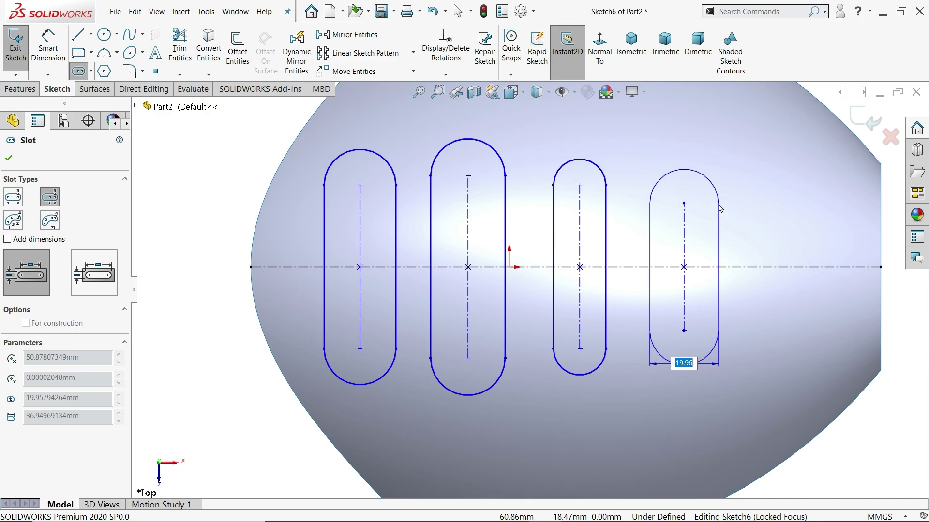
left_click(720, 209)
left_click(789, 267)
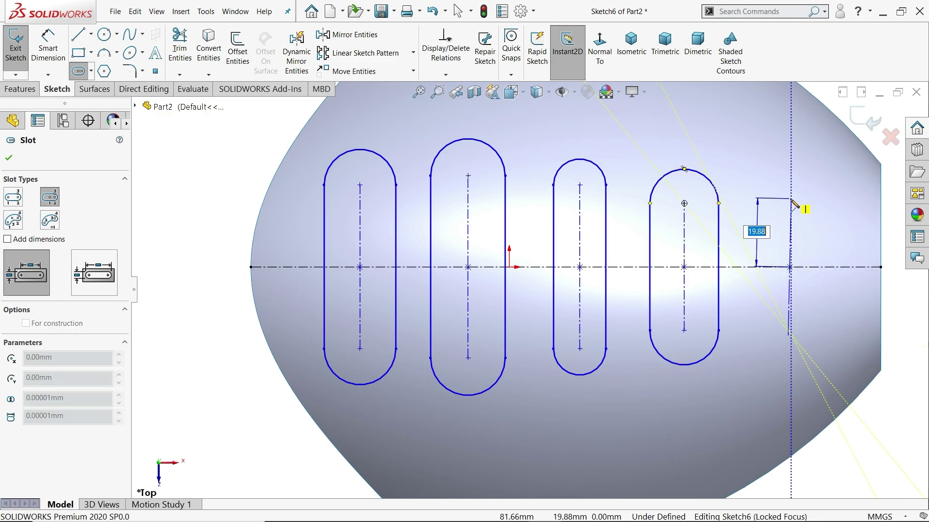
left_click(791, 199)
left_click(817, 208)
right_click(251, 189)
left_click(253, 184)
- Check the relations of each of the five slots
left_click(360, 252)
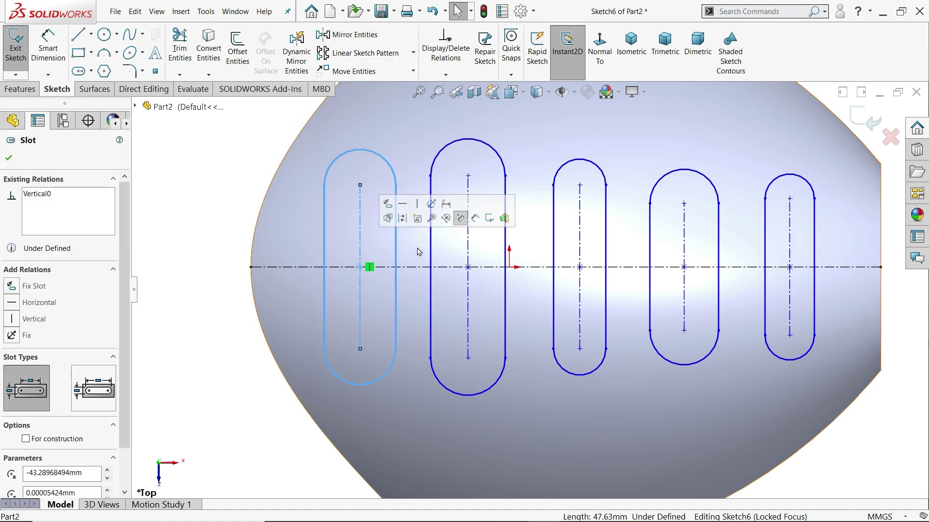
left_click(467, 258)
left_click(580, 251)
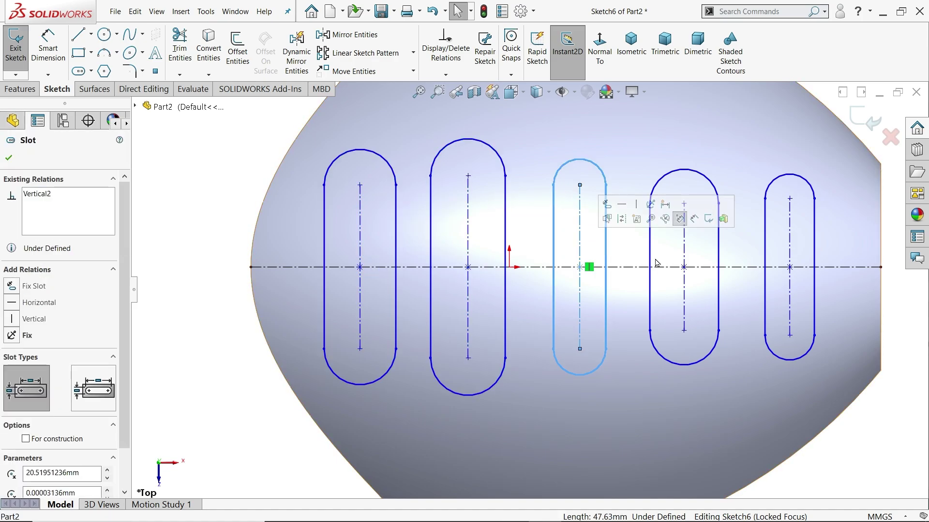
left_click(687, 255)
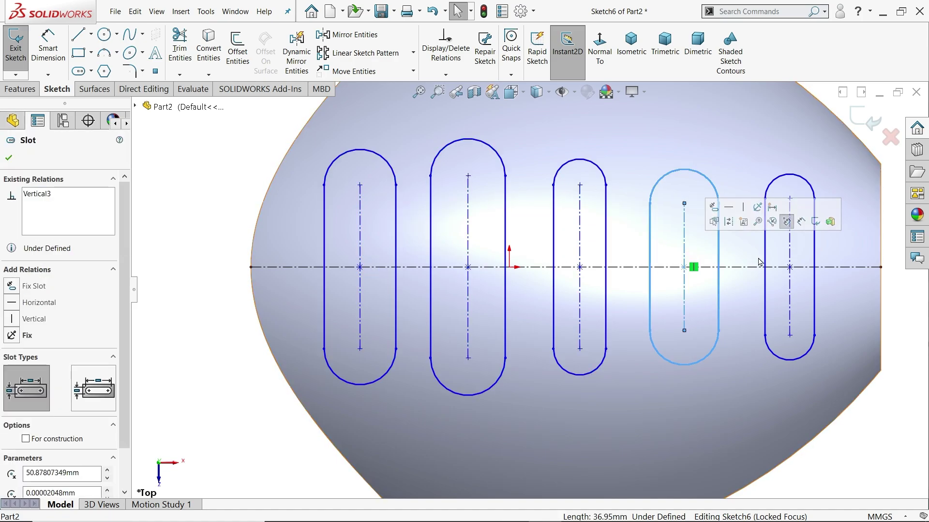
left_click(791, 264)
left_click(243, 184)
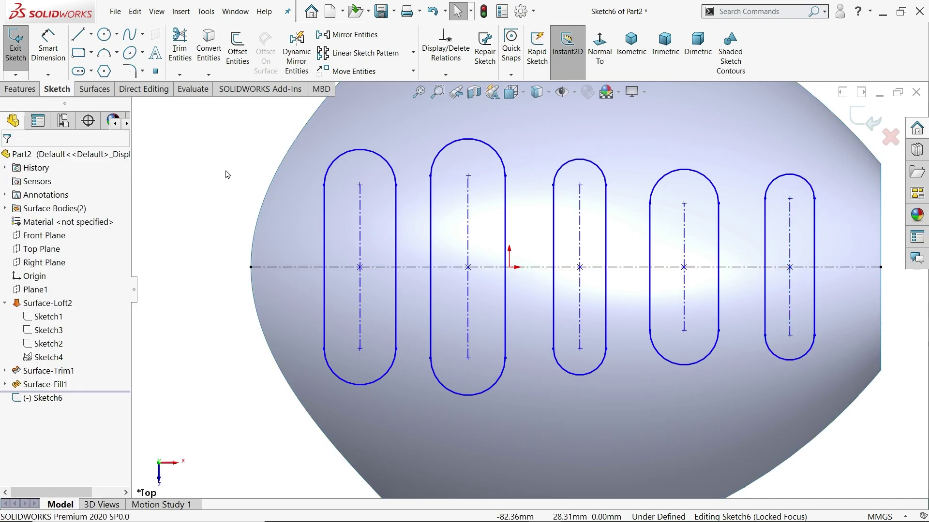
- Dimension the gap between the first two slots to 15 mm
key("d")
key("f")
scroll(697, 267, "down", 2)
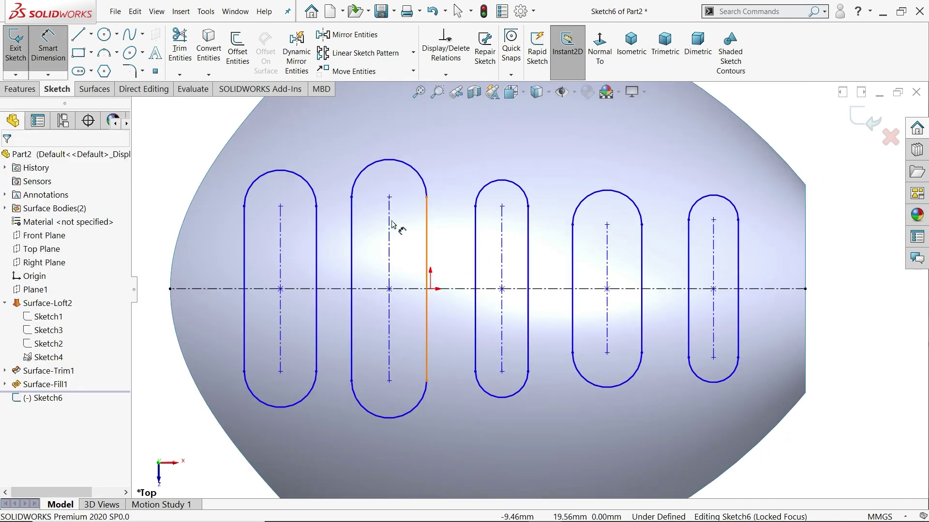
left_click(315, 222)
left_click(351, 213)
left_click(325, 147)
type("15")
key("Return")
- Set the gaps before the third and fourth slots to 15 mm
left_click(410, 222)
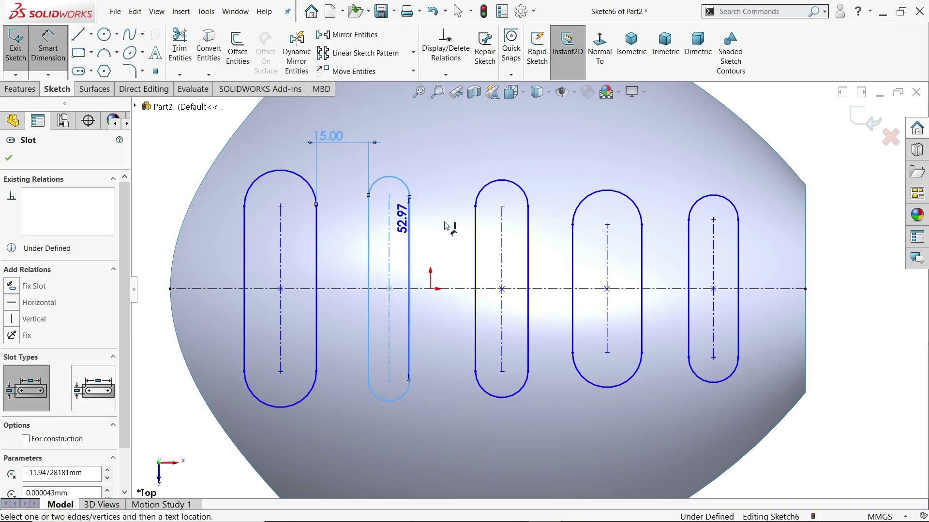
left_click(476, 235)
left_click(441, 141)
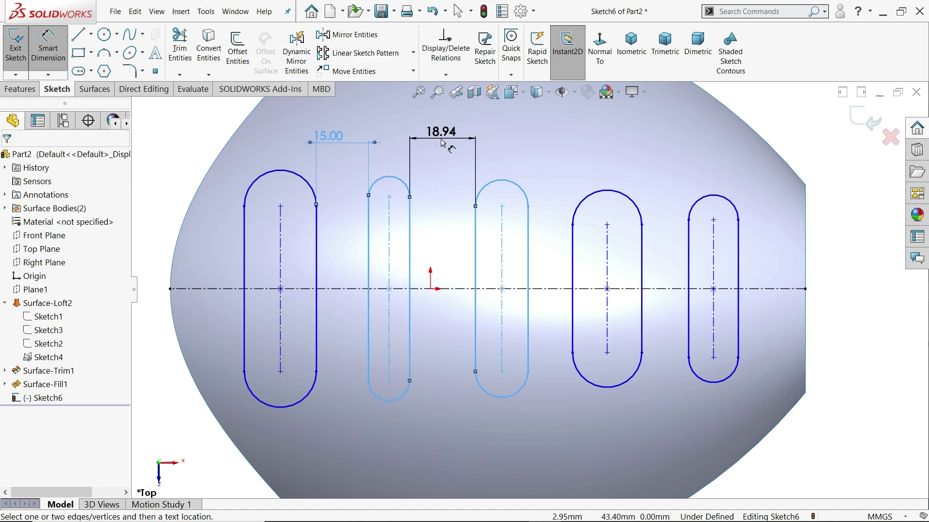
type("15")
key("Return")
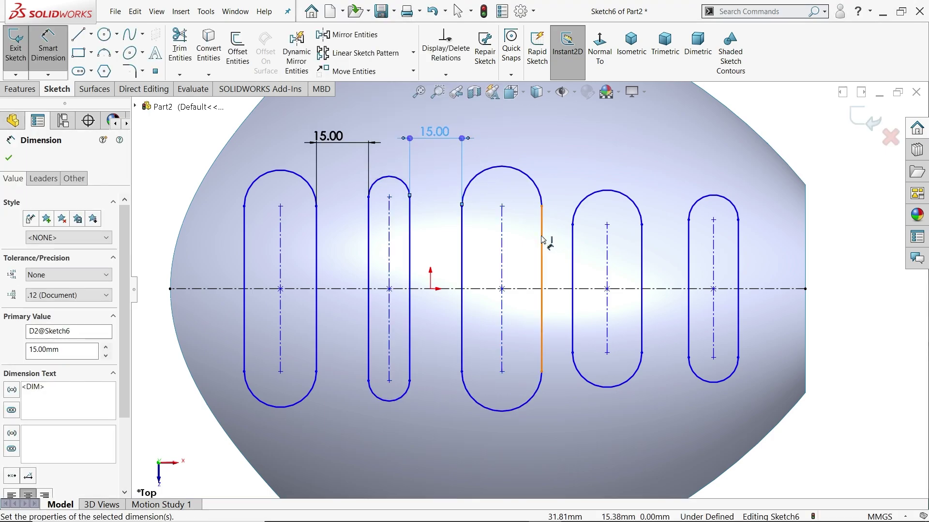
left_click(542, 241)
left_click(573, 259)
left_click(559, 145)
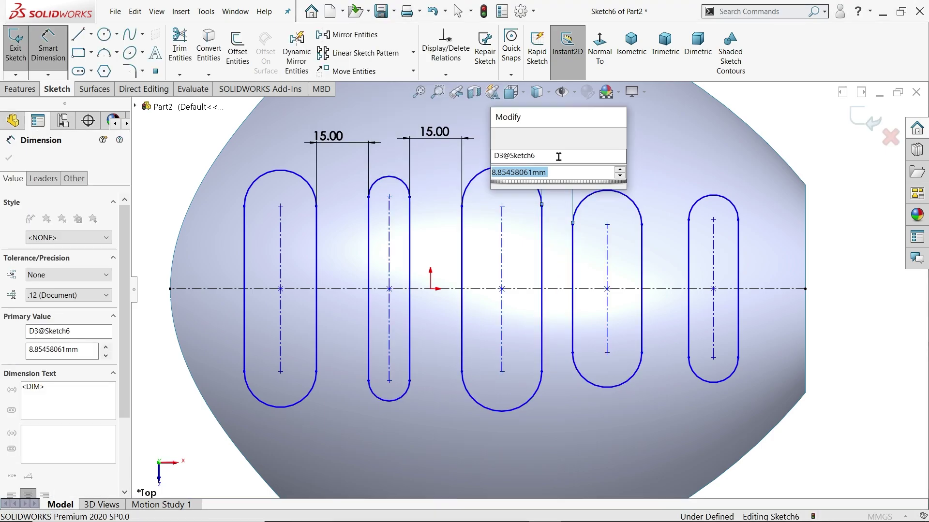
type("15")
key("Return")
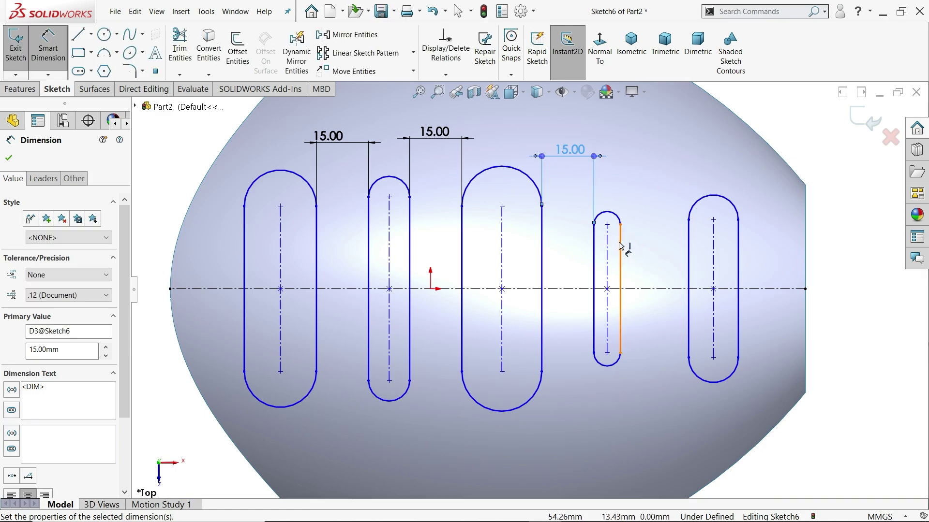
- Dimension the last gap, between the fourth and fifth slots, to 15 mm
left_click(620, 251)
left_click(688, 258)
left_click(662, 186)
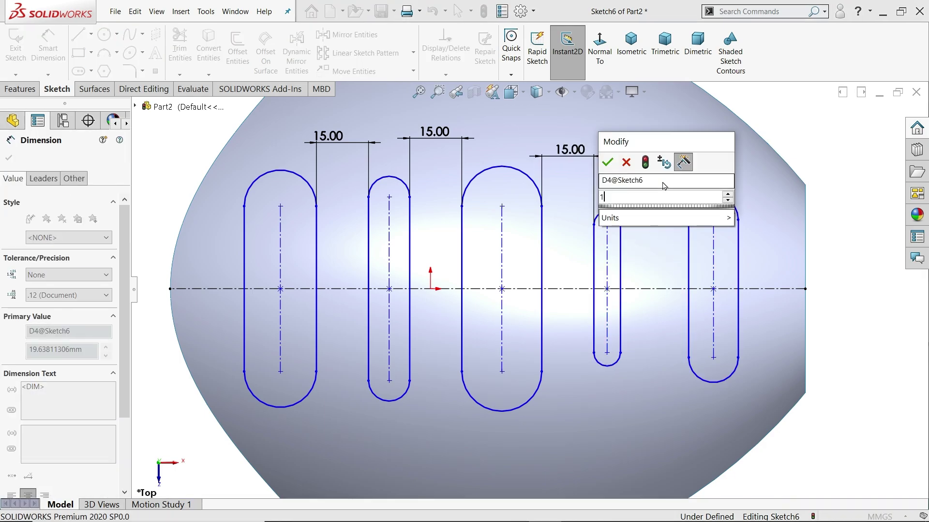
key("Return")
type("15")
key("Return")
scroll(405, 245, "down", 2)
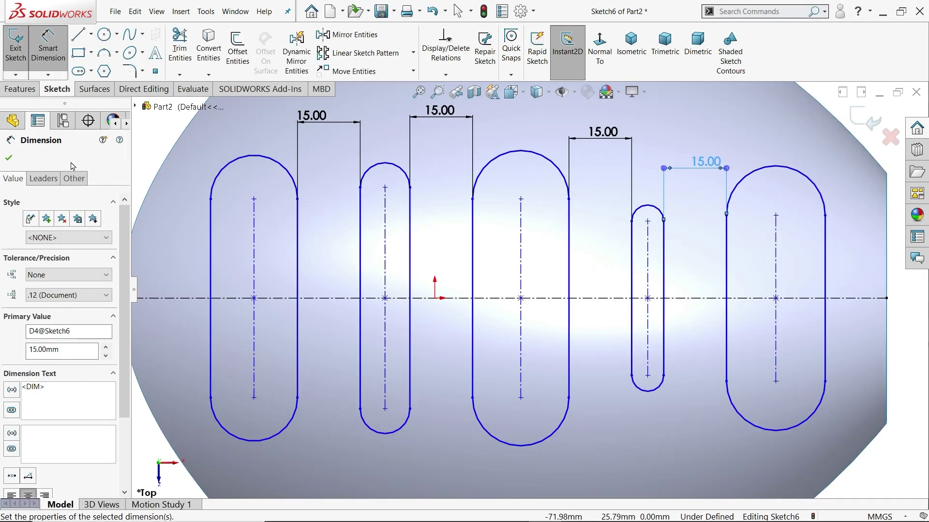
left_click(10, 161)
- Make the second slot's side line coincident with the origin
left_click(413, 306)
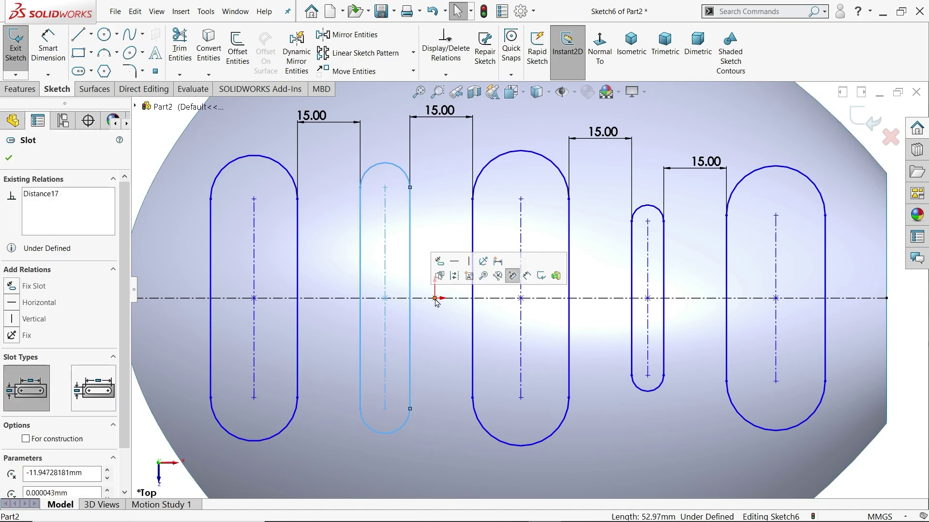
left_click(436, 299, "ctrl")
left_click(478, 256)
key("f")
- Add a 108.00 driven reference dimension from the origin to the centerline end
left_click(42, 51)
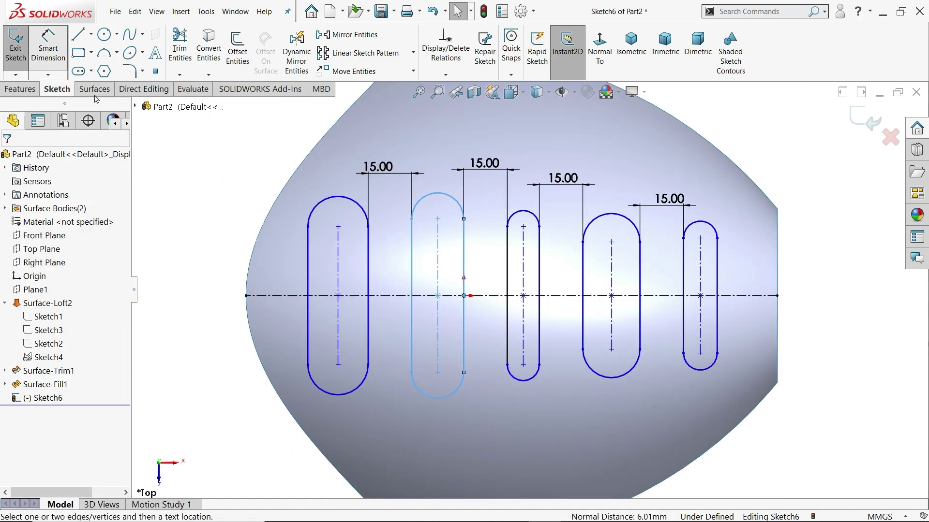
left_click(464, 296)
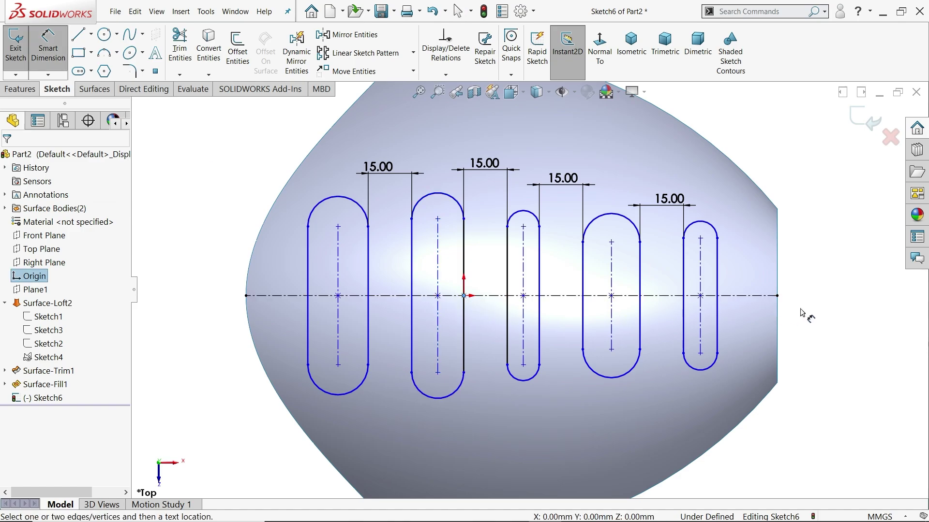
left_click(777, 296)
key("f")
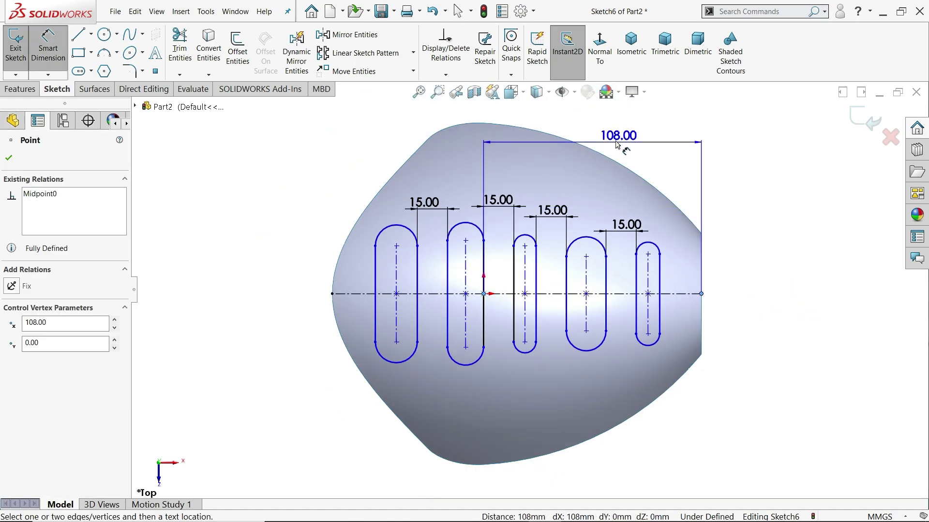
left_click(603, 128)
left_click(518, 166)
scroll(590, 311, "down", 3)
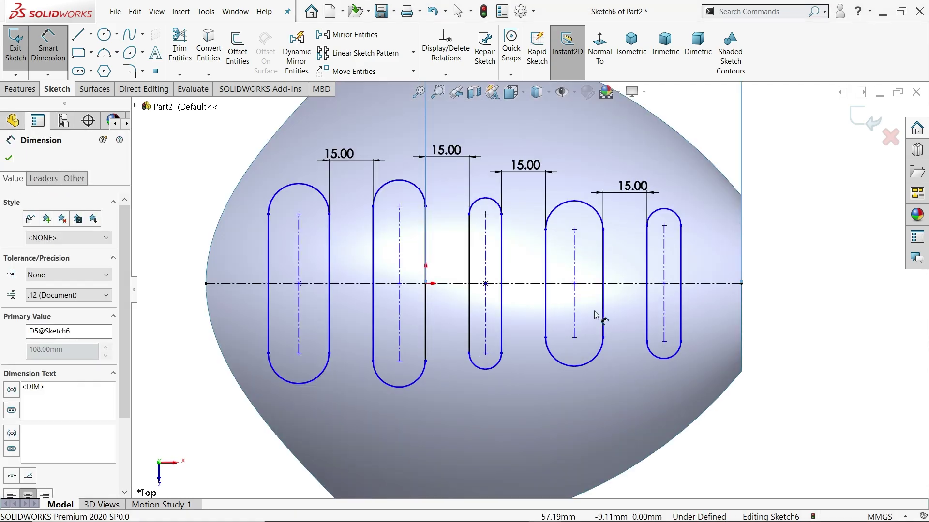
- Dimension the first three slot end radii to R9, R8 and R7
left_click(224, 159)
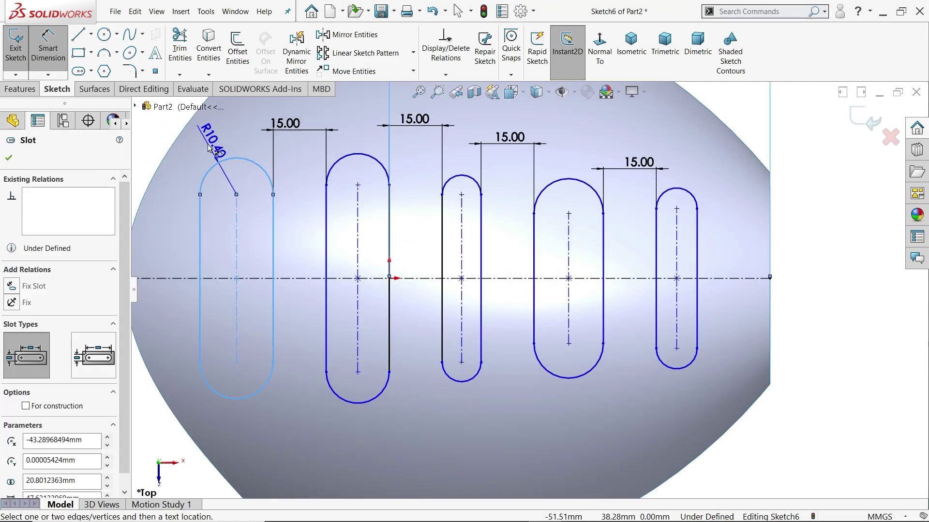
left_click(210, 144)
type("9")
key("Return")
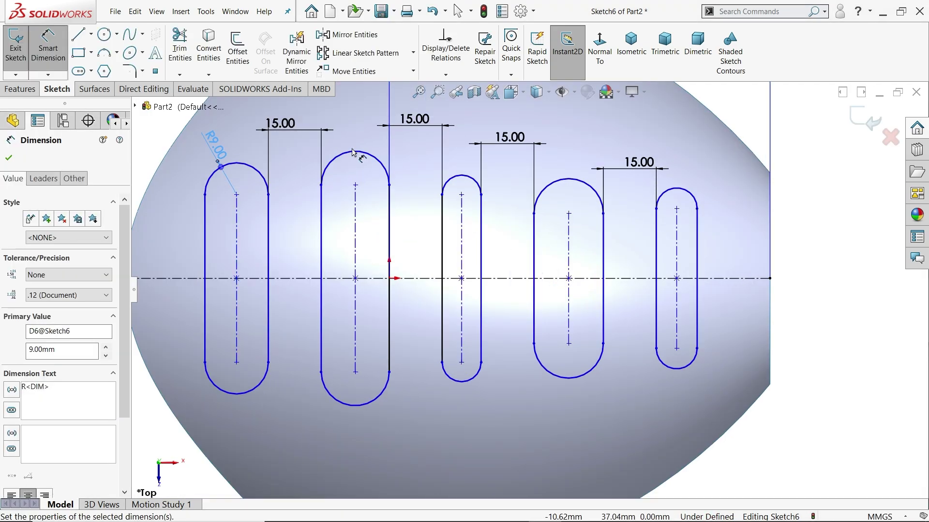
left_click(355, 152)
left_click(356, 128)
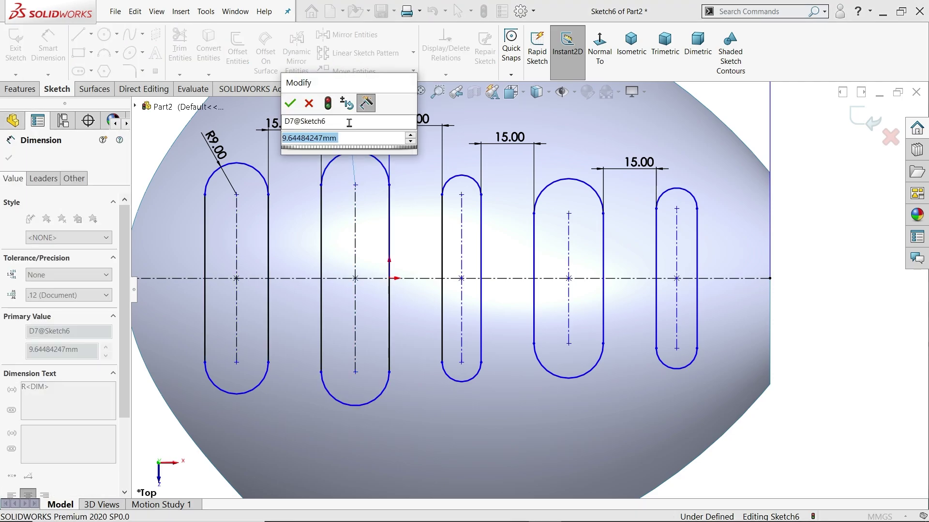
type("8")
key("Return")
left_click(462, 180)
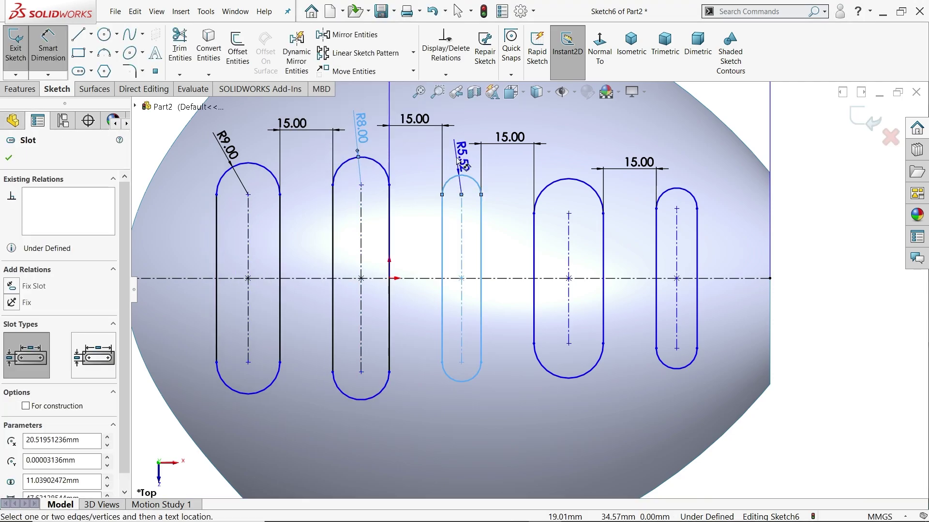
left_click(460, 148)
type("6")
key("Return")
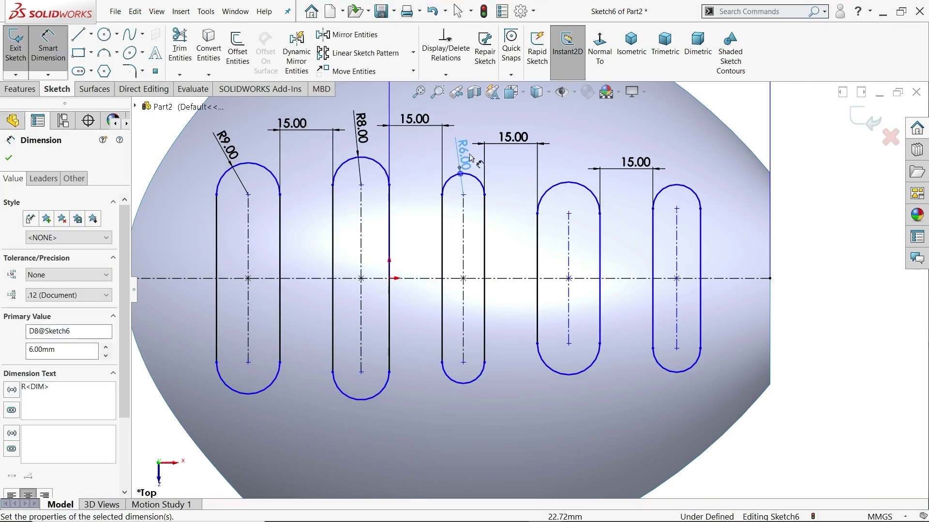
double_click(465, 152)
type("7")
key("Return")
- Dimension the fourth and fifth slot end radii to R6 and R5
left_click(572, 191)
left_click(567, 164)
type("6")
key("Return")
left_click(680, 172)
left_click(685, 162)
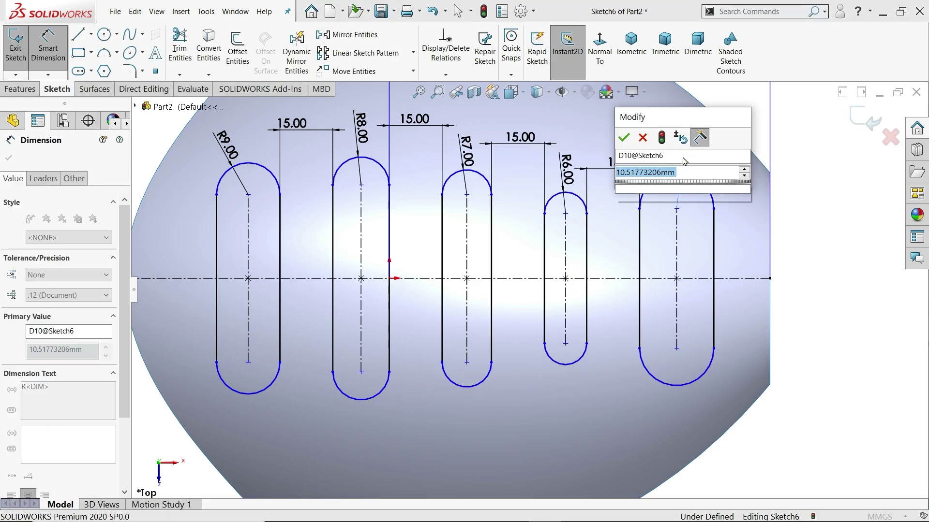
type("5")
key("Return")
scroll(488, 271, "up", 2)
scroll(415, 279, "down", 2)
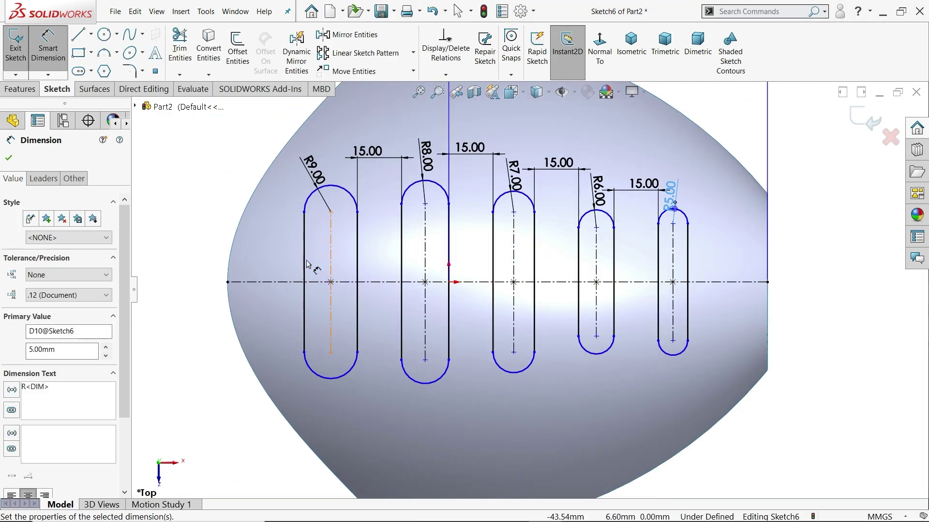
- Dimension the first three slot lengths to 50, 45 and 40 mm
left_click(306, 263)
left_click(193, 271)
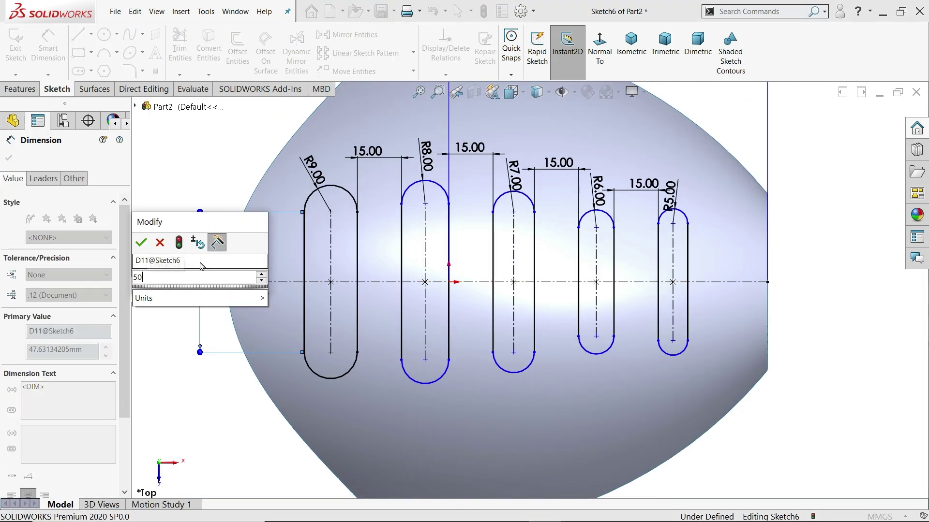
key("Return")
left_click(401, 259)
left_click(387, 256)
type("45")
key("Return")
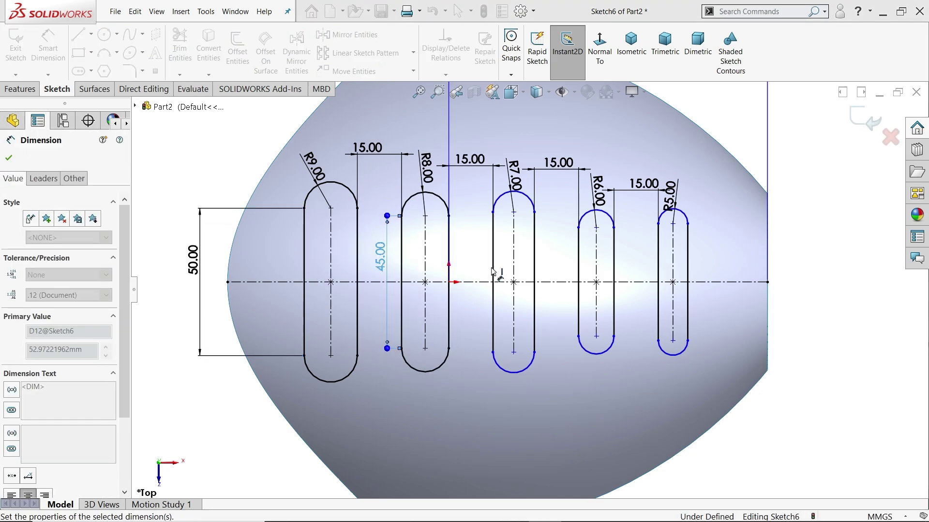
left_click(493, 273)
left_click(474, 269)
type("40")
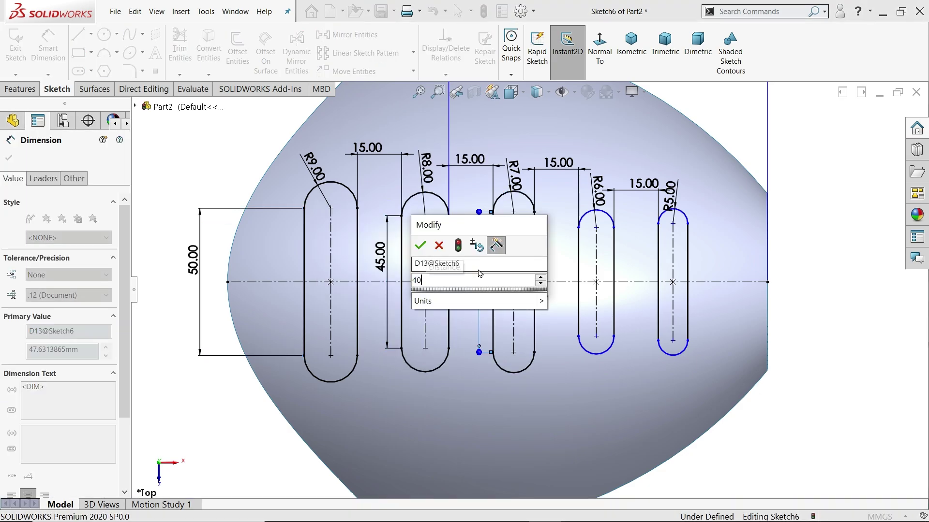
key("Return")
- Dimension the last two slots to 40 and 35 mm and close the fully defined Sketch6
left_click(578, 271)
left_click(569, 269)
type("40")
key("Return")
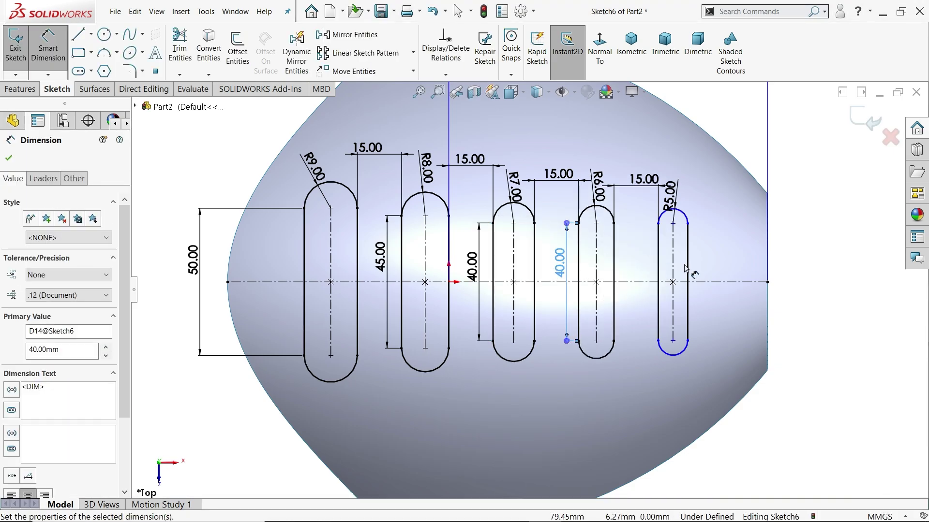
left_click(688, 272)
left_click(717, 269)
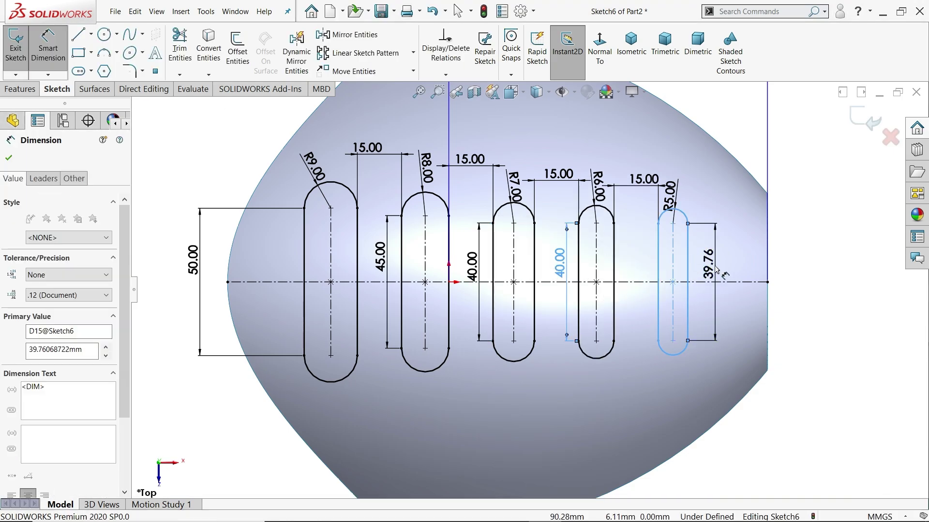
type("35")
key("Return")
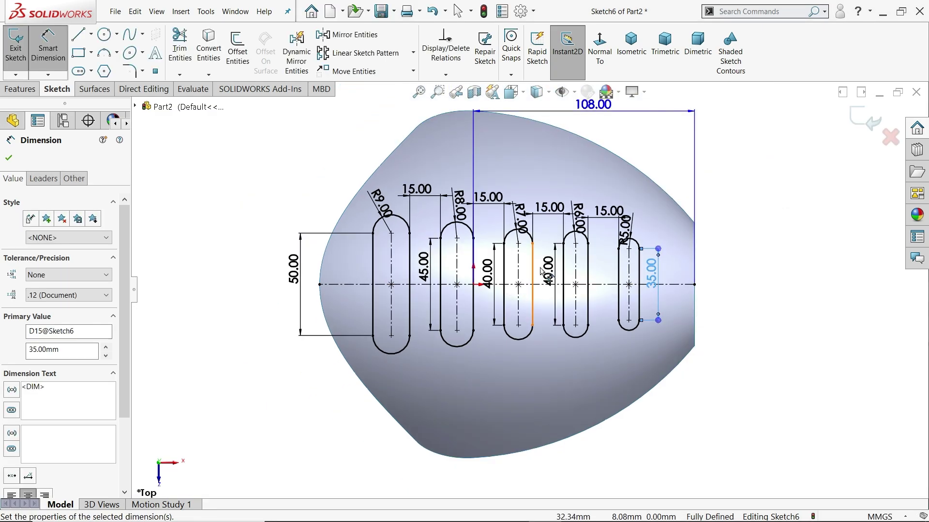
scroll(508, 280, "up", 3)
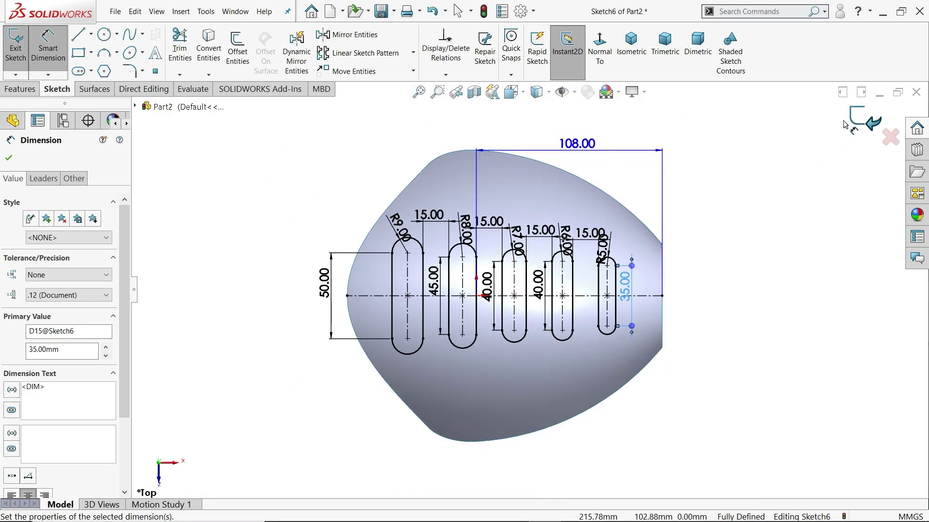
left_click(865, 115)
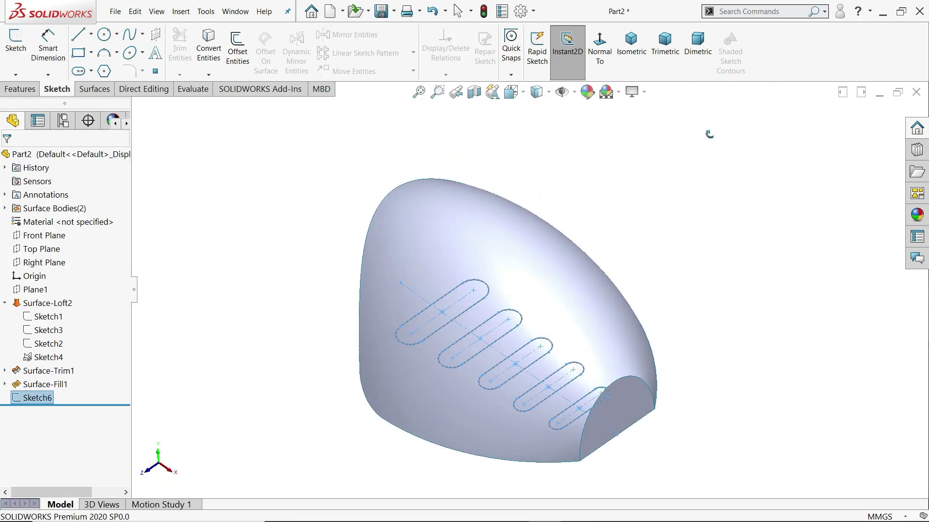
- Trim the dome surface with Sketch6, keeping the main dome piece to cut five slots
left_click(95, 89)
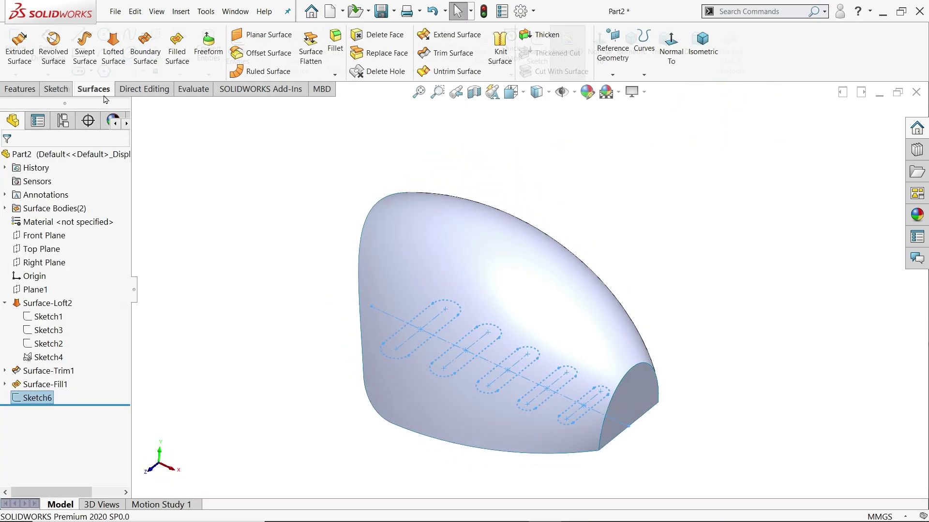
left_click(451, 53)
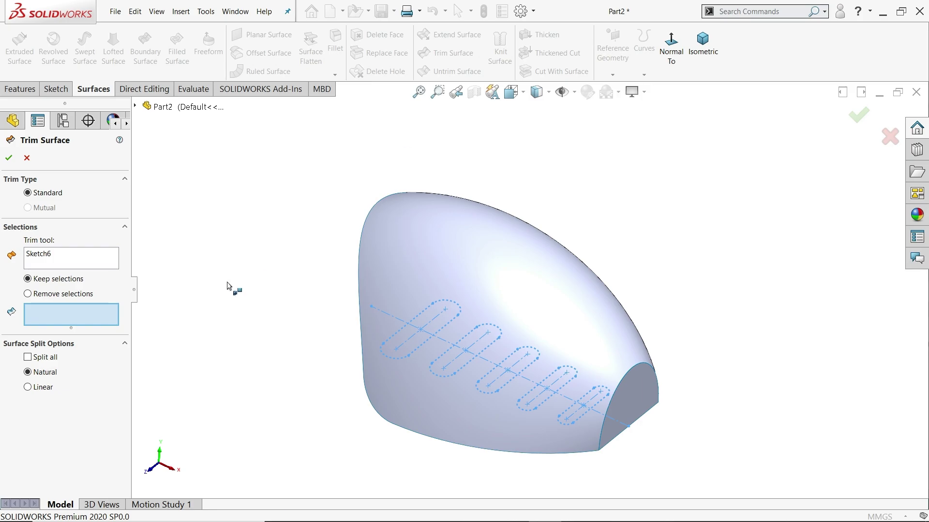
left_click(36, 256)
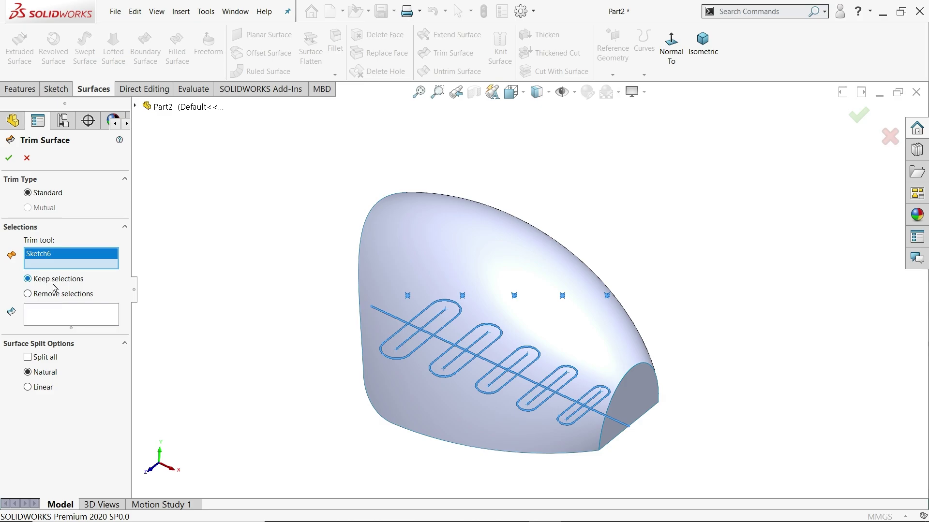
left_click(54, 317)
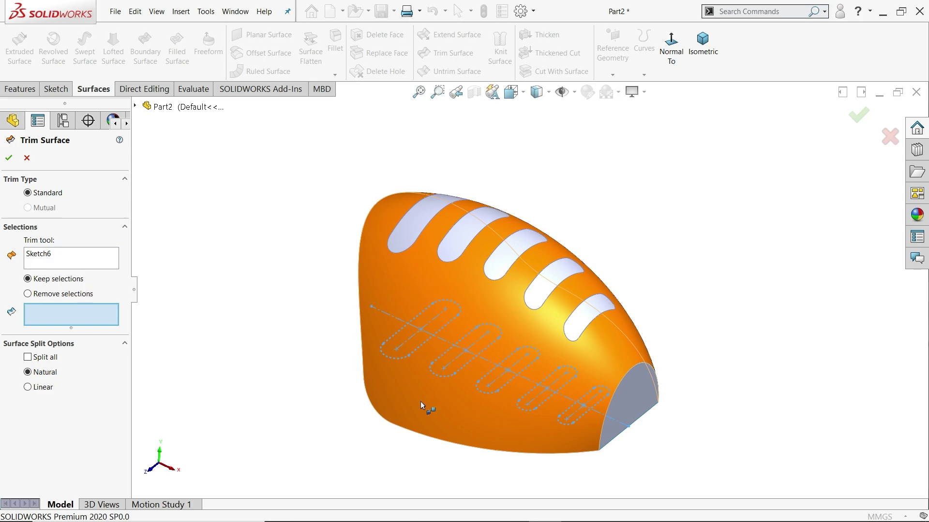
left_click(421, 405)
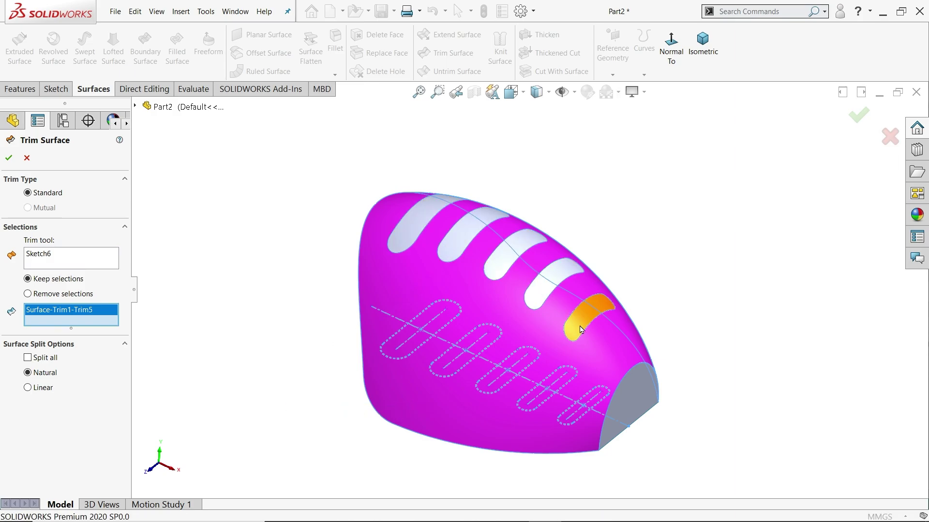
left_click(8, 158)
left_click(249, 280)
mouse_move(246, 286)
middle_mouse_down()
mouse_move(190, 307)
mouse_move(231, 236)
mouse_move(228, 197)
mouse_move(209, 174)
mouse_move(346, 218)
mouse_move(273, 221)
mouse_move(230, 255)
middle_mouse_up()
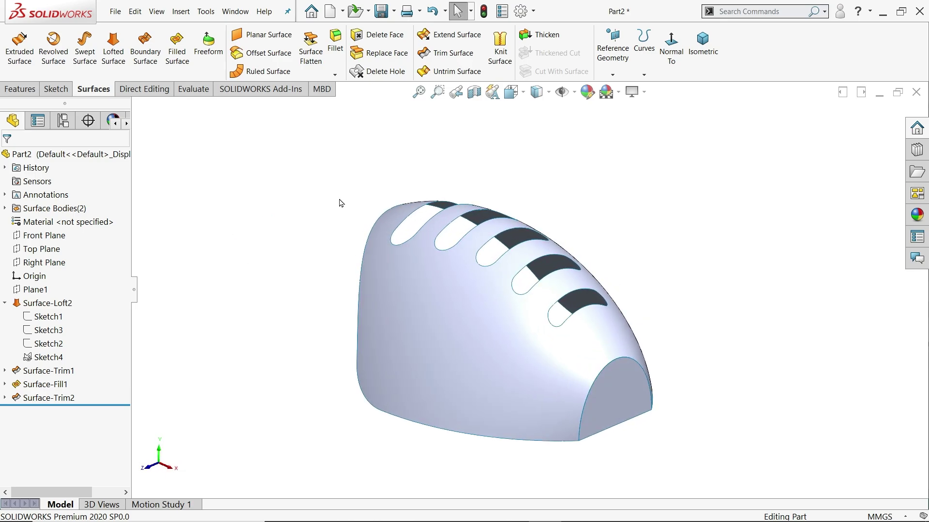
- Select the front end fill and trimmed dome surfaces in the surface bodies list
middle_click_drag(516, 158, 513, 153)
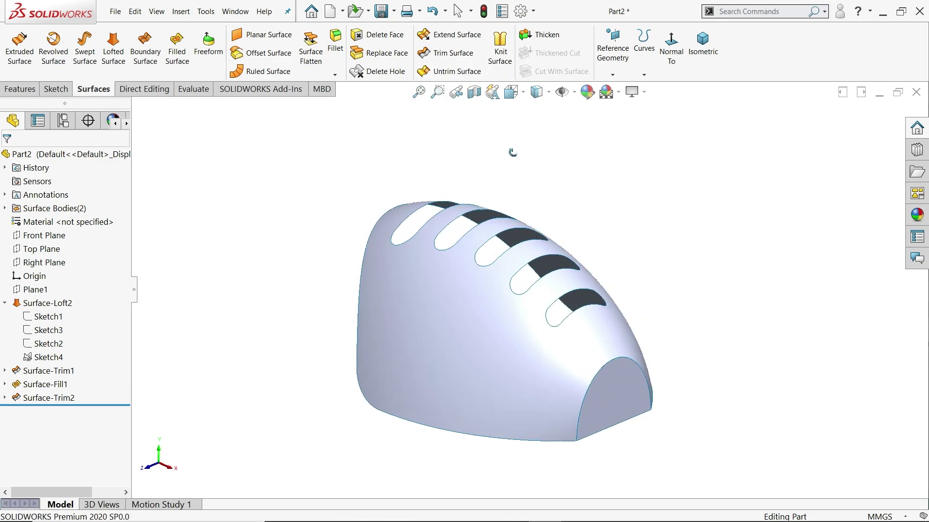
left_click(499, 48)
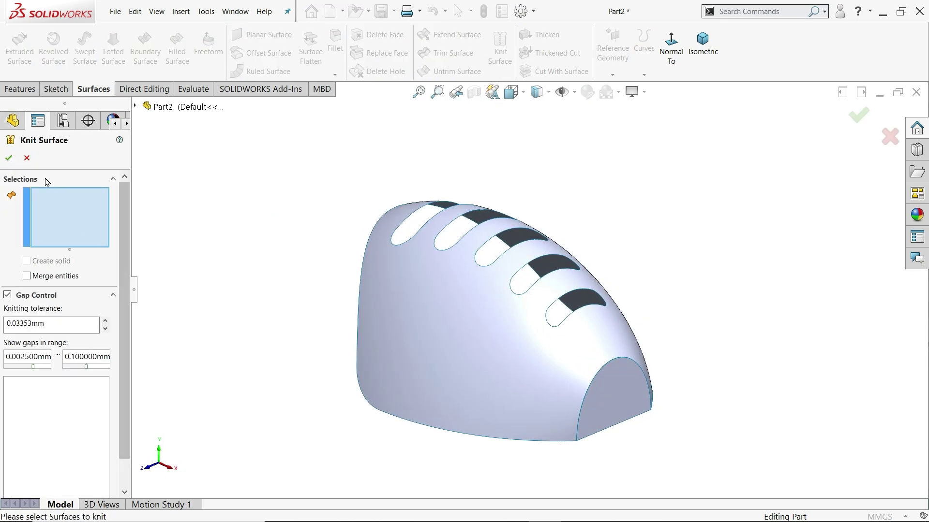
left_click(26, 158)
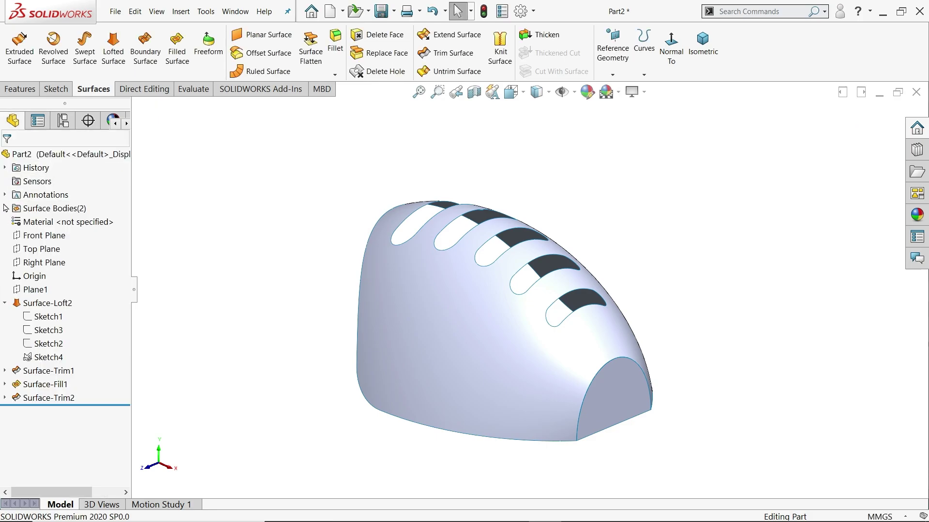
left_click(5, 208)
left_click(43, 222)
left_click(56, 236)
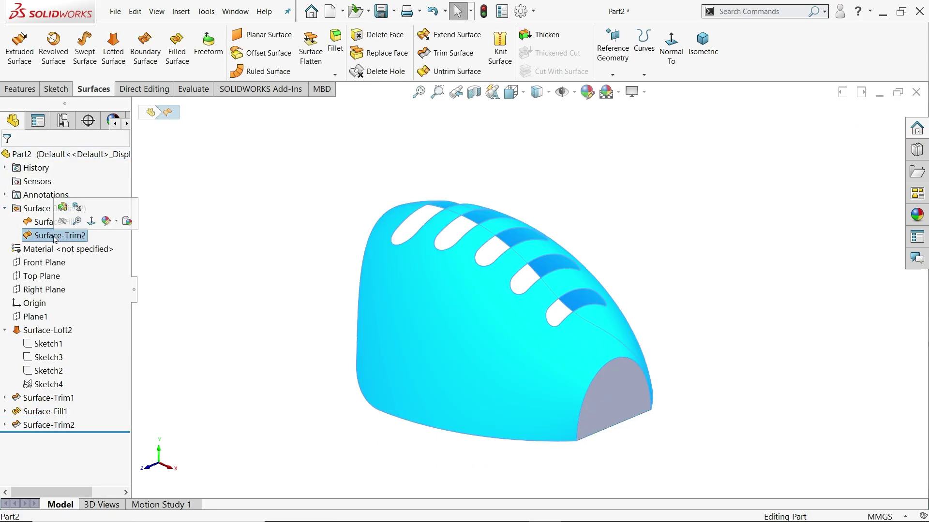
left_click(7, 209)
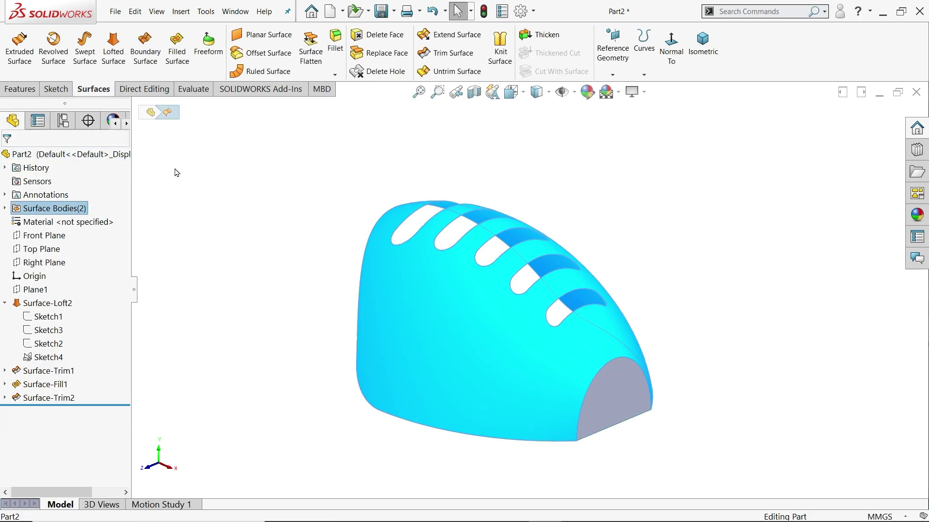
- Knit Surface-Trim2 and Surface-Fill1 into a single Surface-Knit1 body
left_click(460, 60)
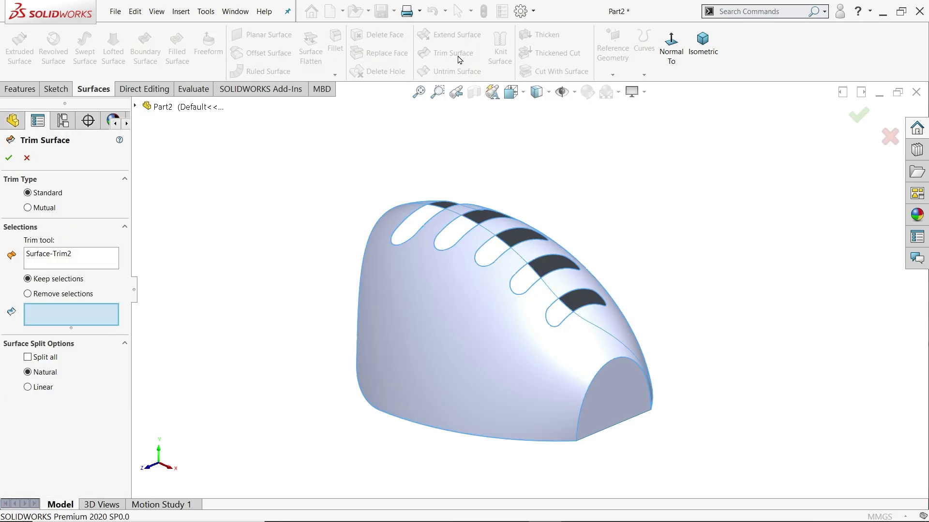
left_click(27, 158)
left_click(500, 48)
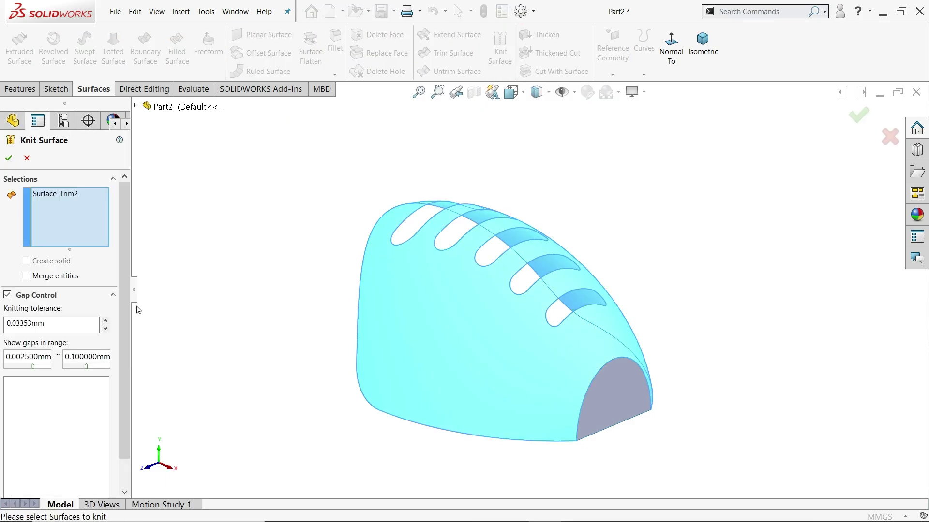
left_click(619, 394)
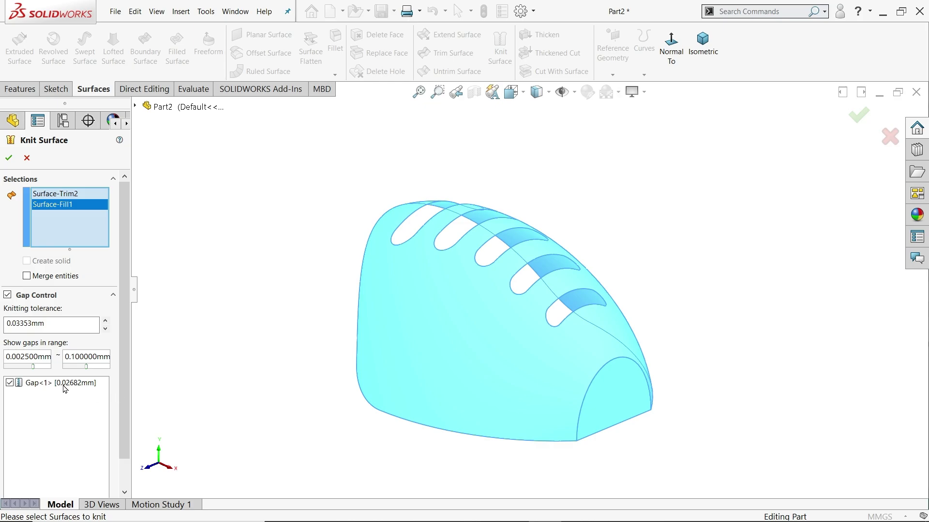
left_click(10, 158)
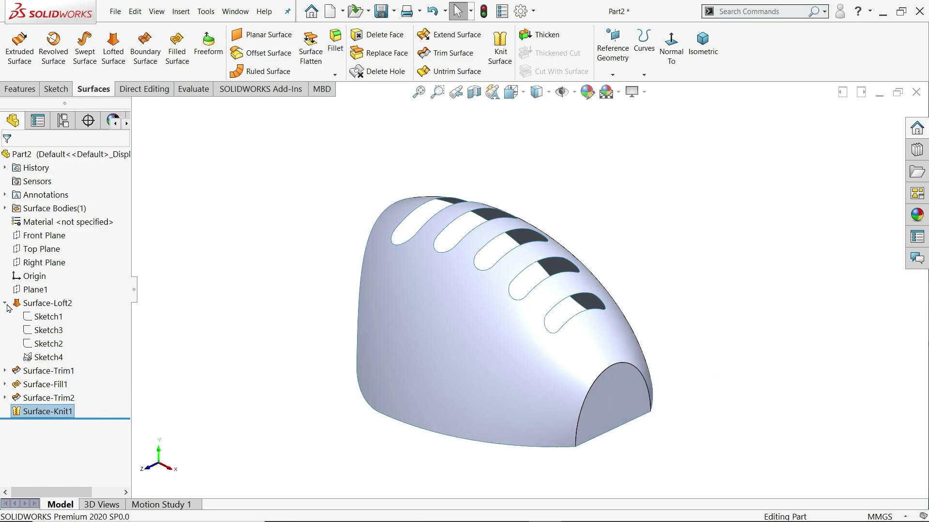
left_click(183, 317)
left_click(539, 34)
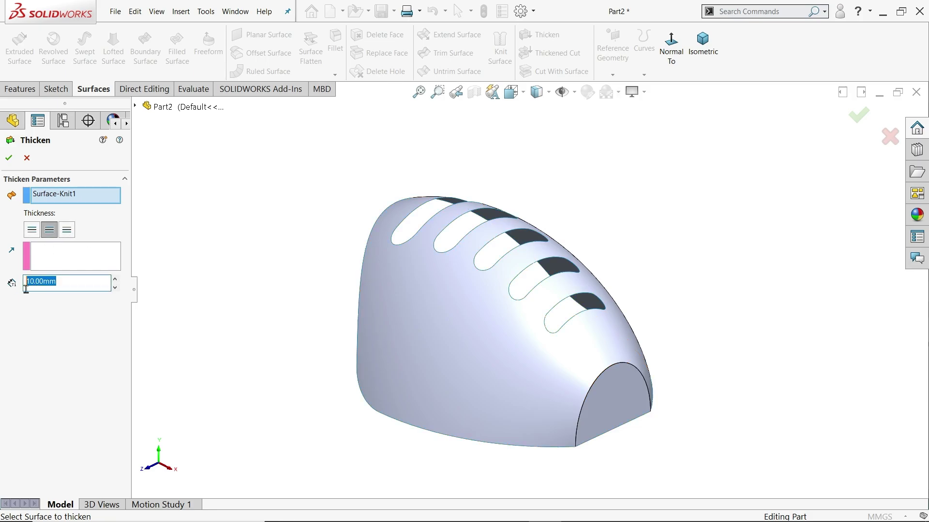
- Thicken the knit surface by 1 mm toward the opposite side into a solid
type("1")
key("Return")
scroll(464, 240, "down", 10)
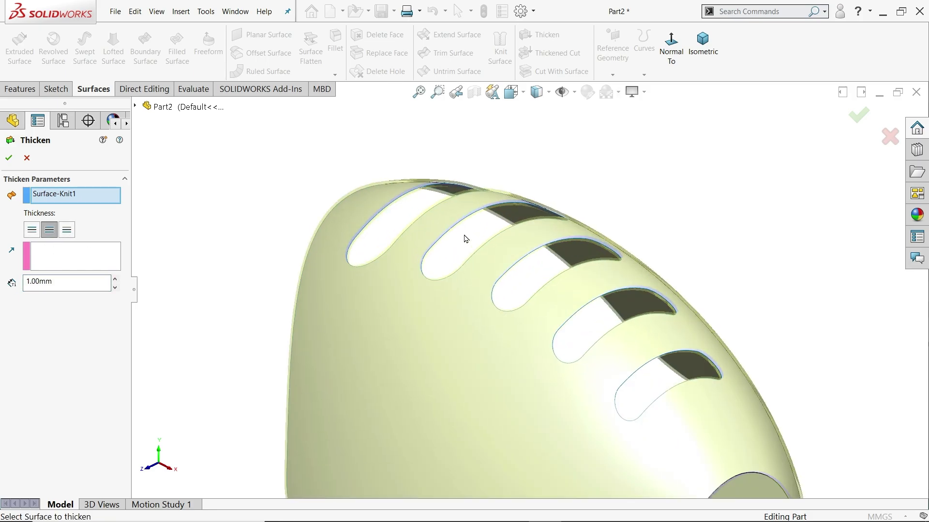
scroll(540, 228, "down", 3)
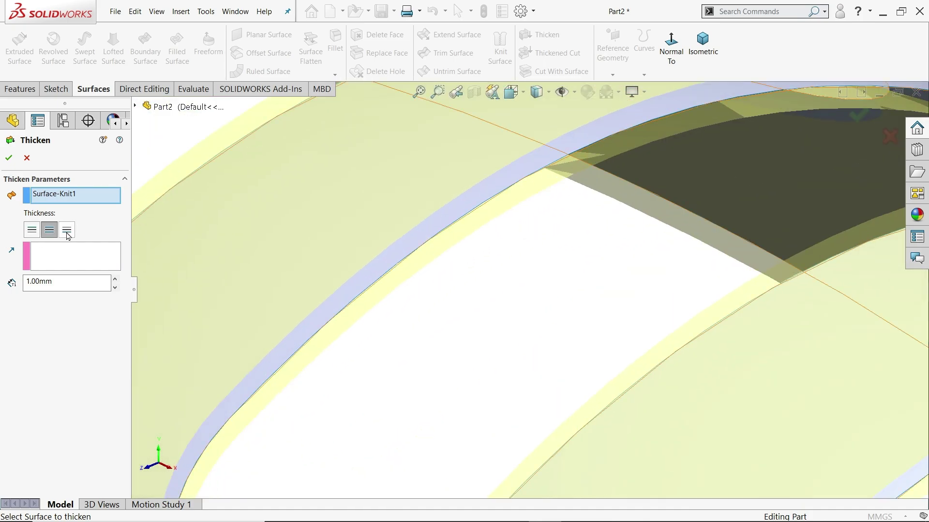
left_click(68, 231)
scroll(493, 255, "up", 4)
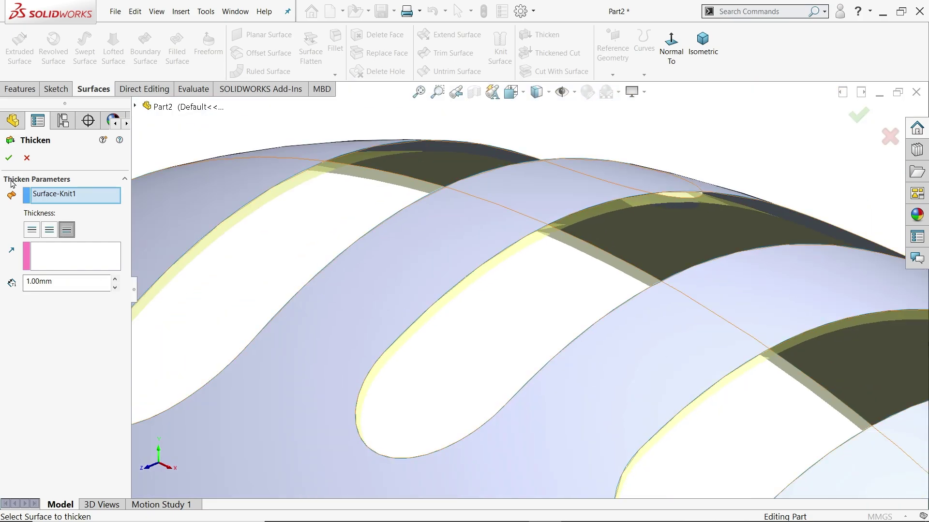
left_click(8, 160)
scroll(460, 326, "up", 5)
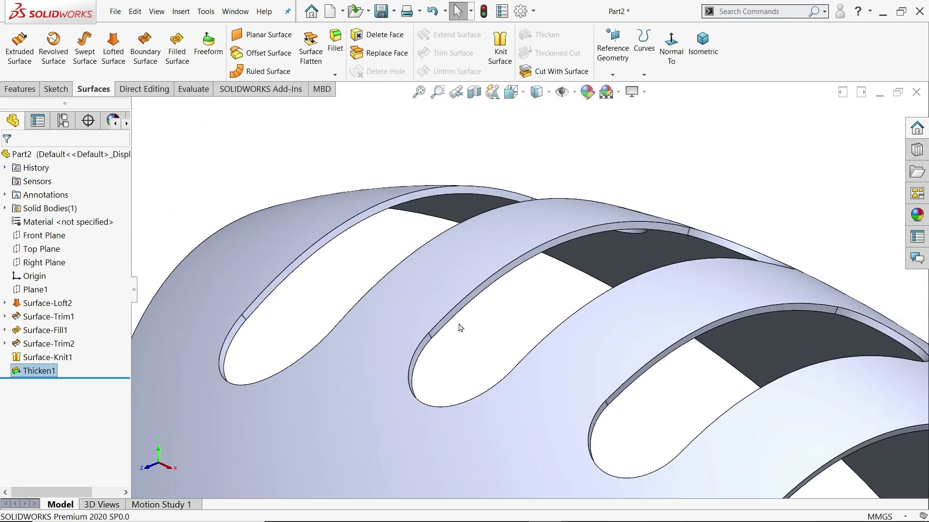
scroll(572, 394, "up", 3)
- Turn on RealView Graphics for realistic reflective rendering
mouse_move(572, 394)
middle_mouse_down()
mouse_move(605, 377)
mouse_move(575, 387)
middle_mouse_up()
left_click(644, 92)
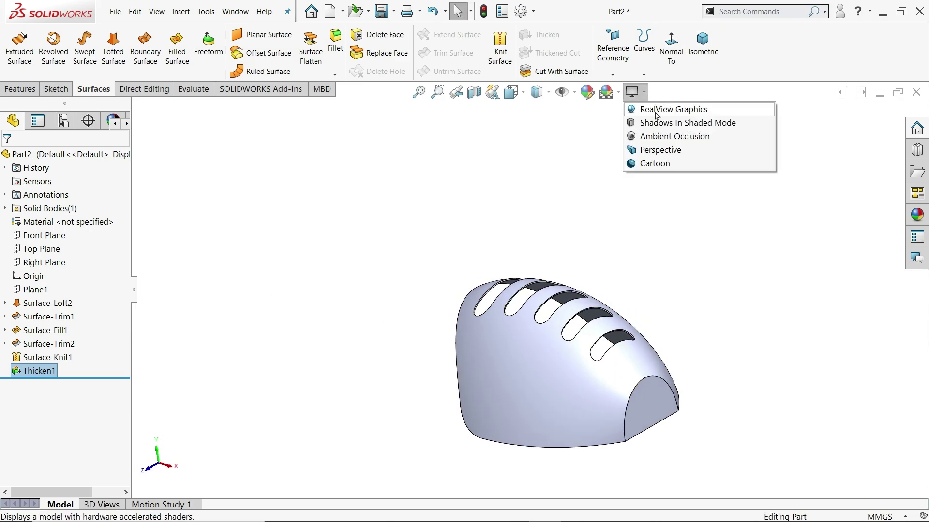
left_click(664, 108)
scroll(662, 266, "down", 3)
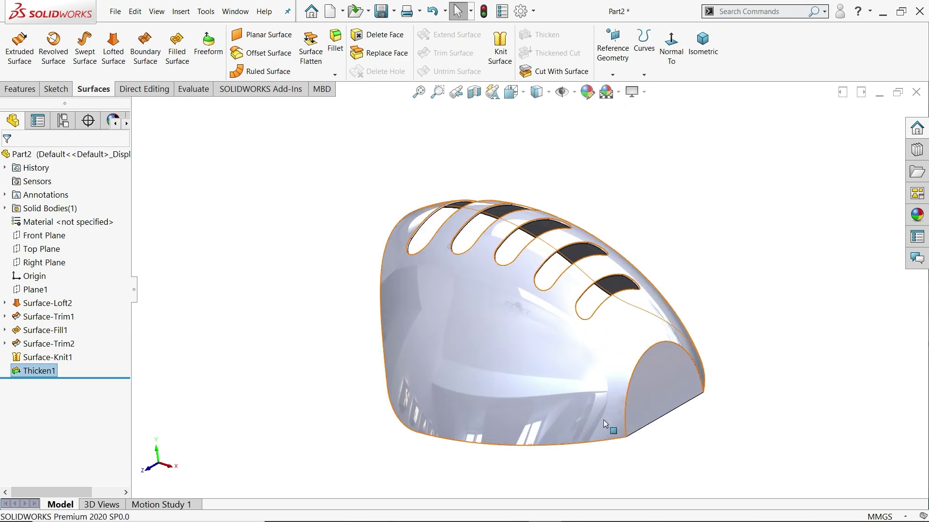
- Apply the orange appearance to the solid shell
left_click(587, 92)
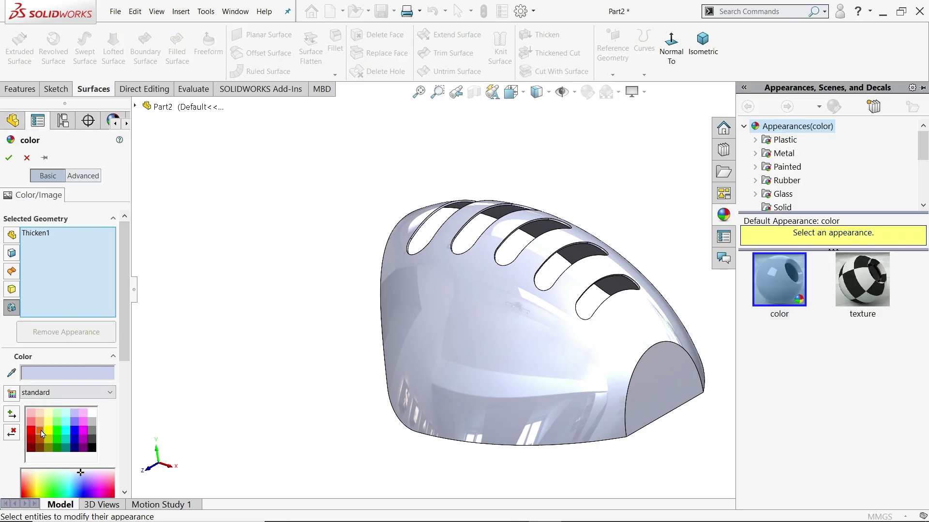
left_click(42, 434)
middle_click_drag(184, 382, 195, 344)
left_click(8, 157)
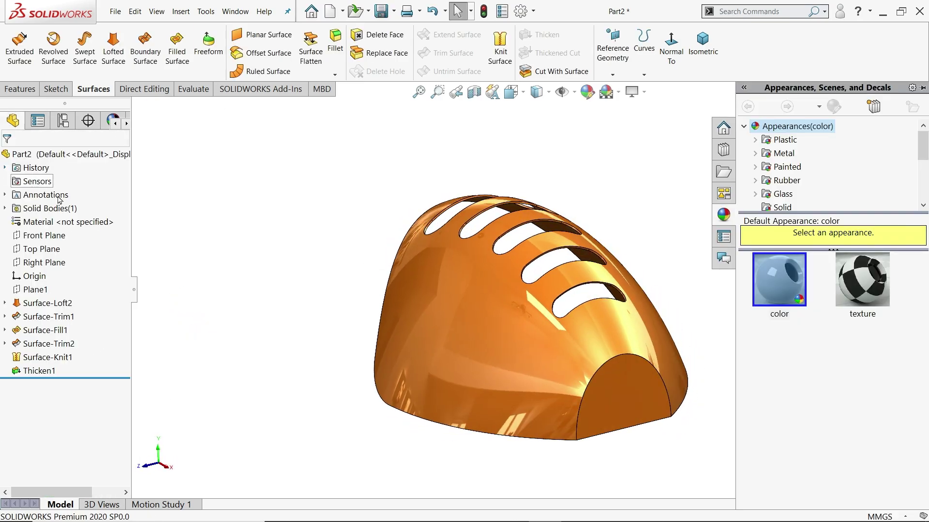
middle_click_drag(524, 309, 638, 329)
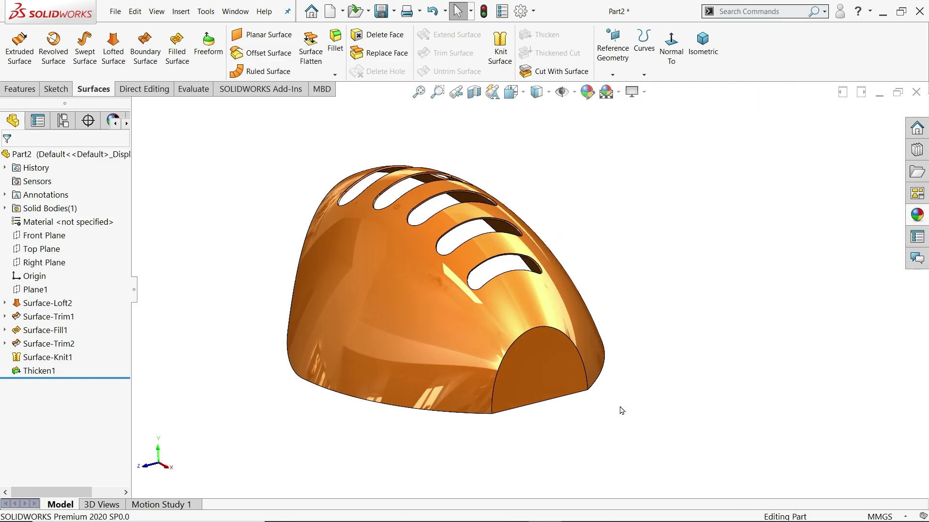
key("alt+Tab")
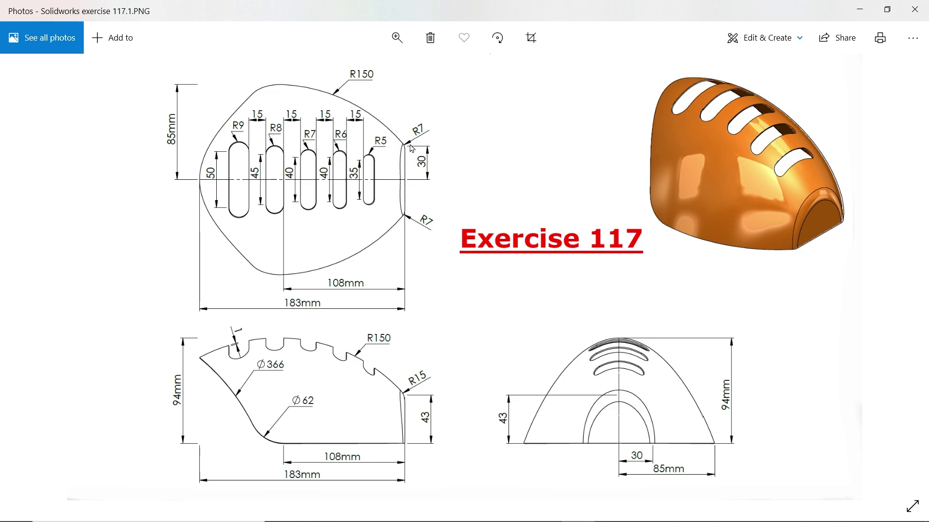
- Minimize the Exercise 117 reference drawing in Photos to return to the model
left_click(867, 10)
scroll(589, 358, "down", 5)
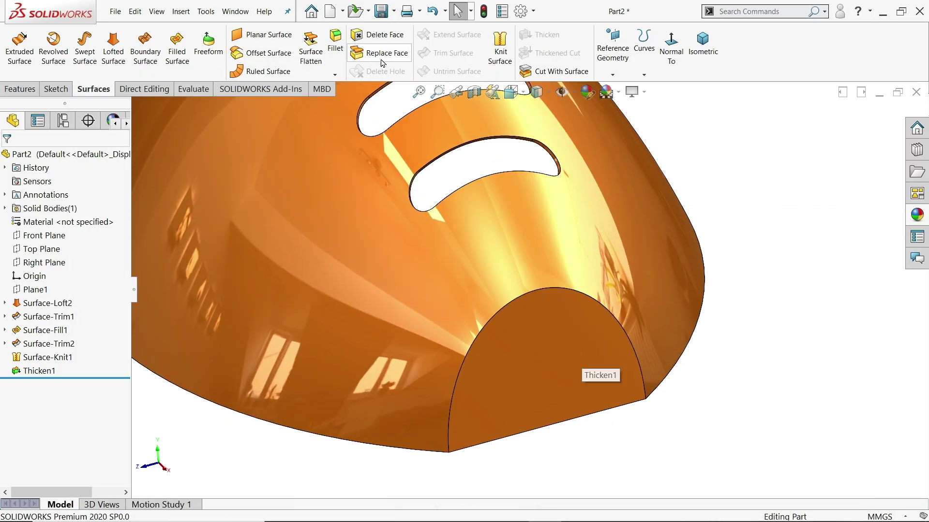
- Start a variable fillet on the front arch edge with 7 mm at the right end
left_click(335, 40)
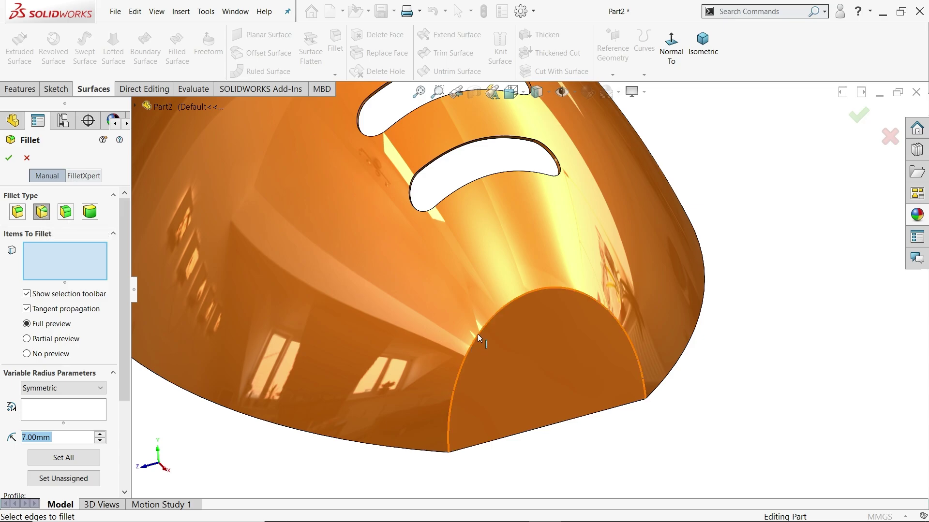
scroll(484, 325, "down", 3)
left_click(490, 322)
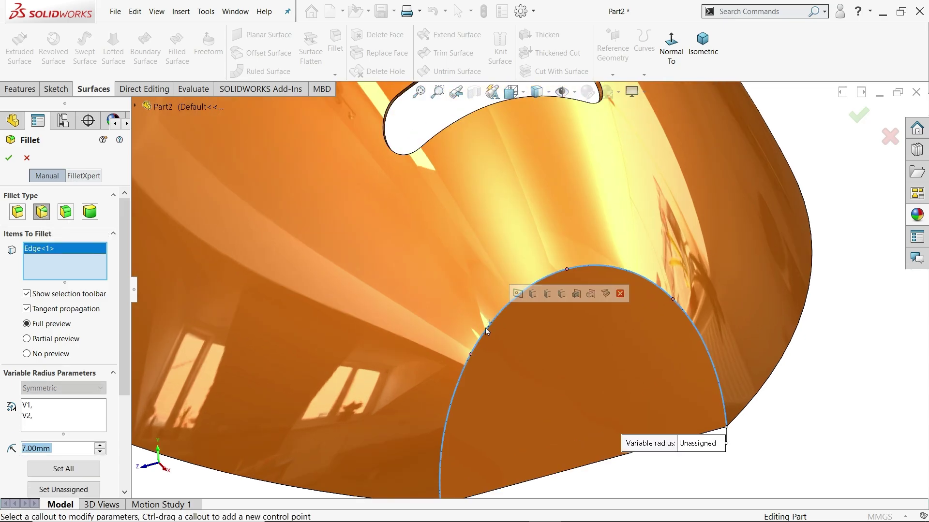
scroll(129, 368, "down", 3)
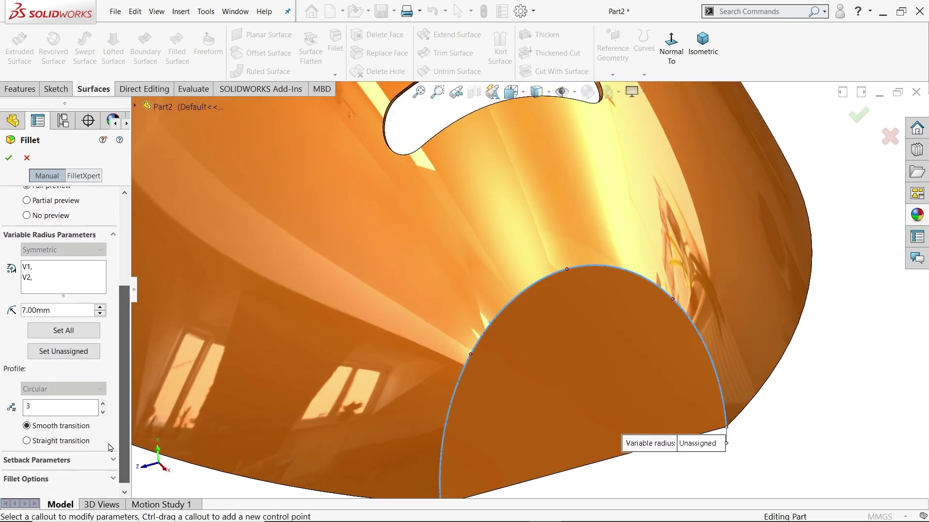
left_click(103, 413)
scroll(565, 312, "up", 2)
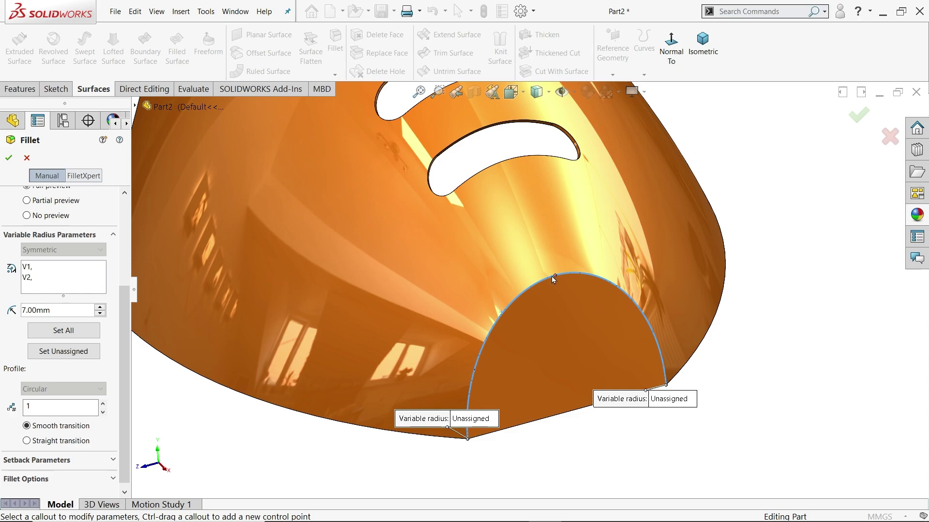
left_click(671, 399)
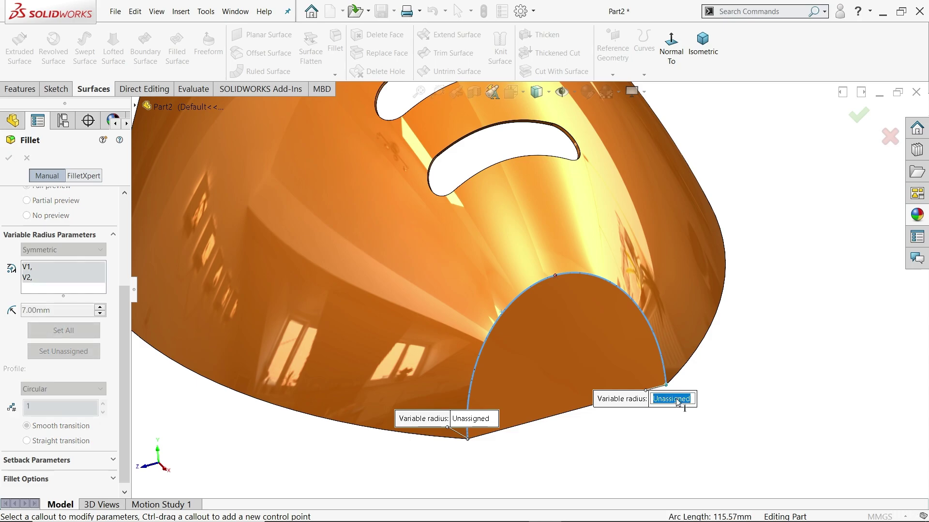
type("7")
key("Return")
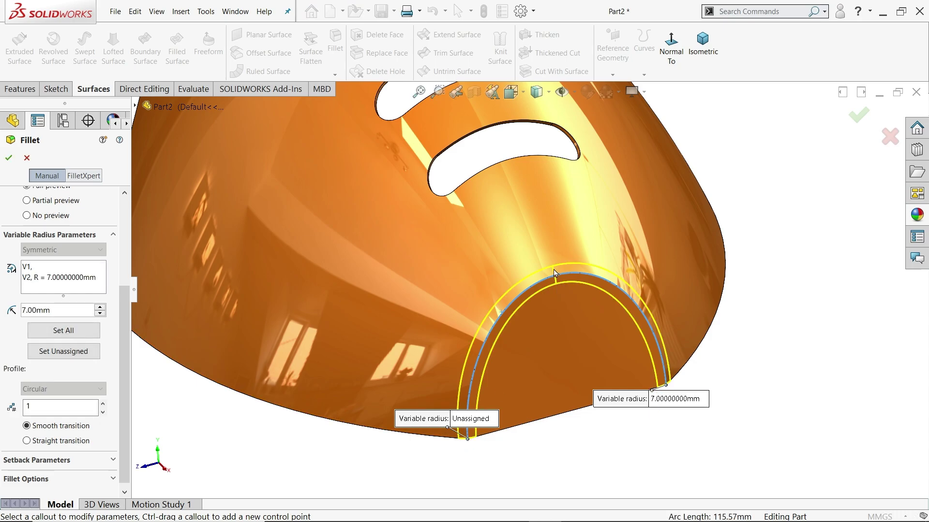
- Add a 15 mm midpoint radius, set the left end to 7 mm, and confirm
left_click(555, 276)
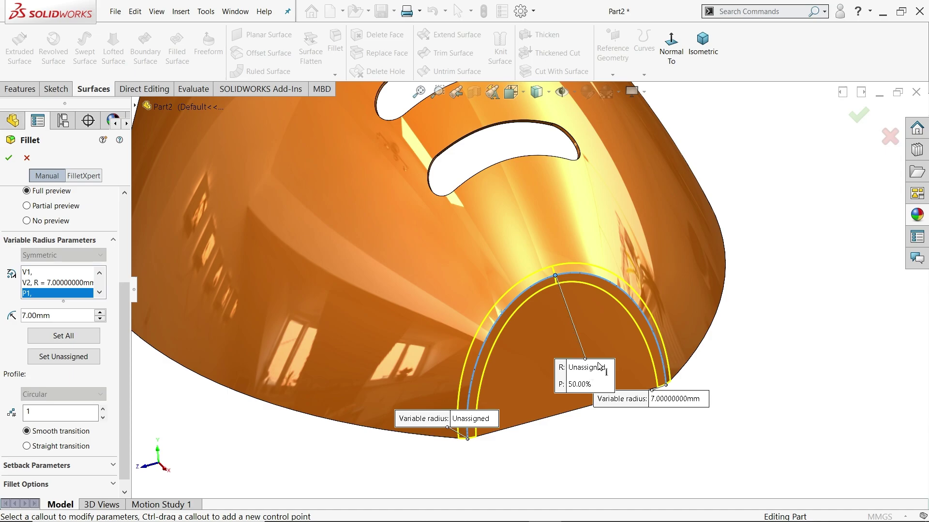
left_click_drag(600, 366, 801, 262)
left_click(797, 264)
type("15")
key("Return")
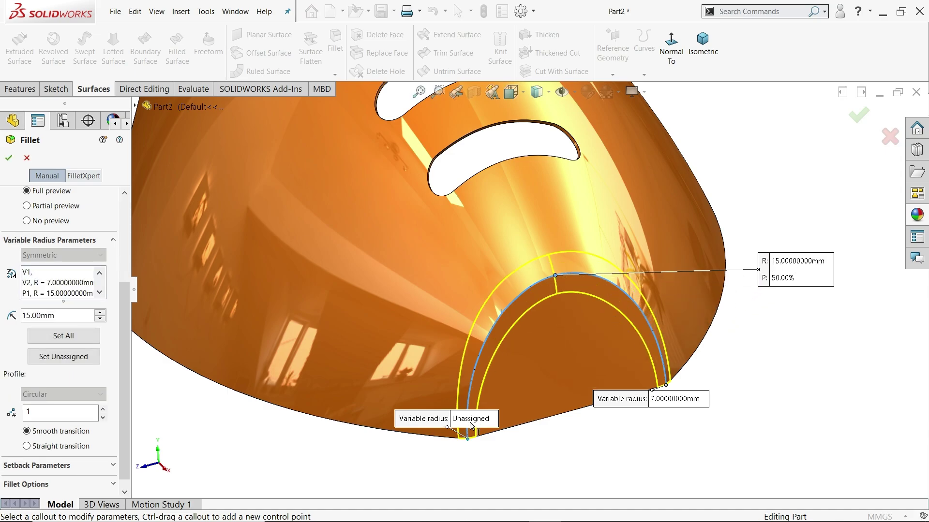
left_click(472, 420)
type("7")
key("Return")
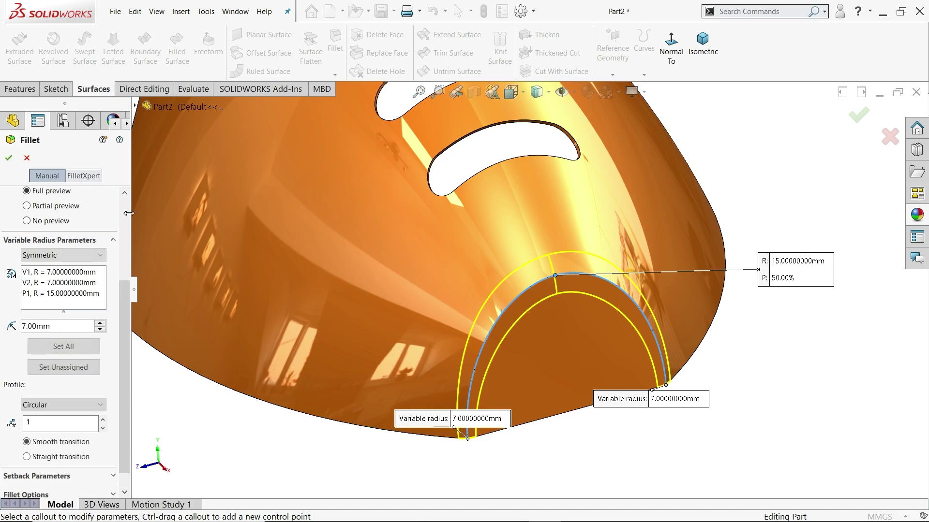
left_click(9, 160)
middle_click_drag(296, 276, 514, 296)
left_click(511, 294)
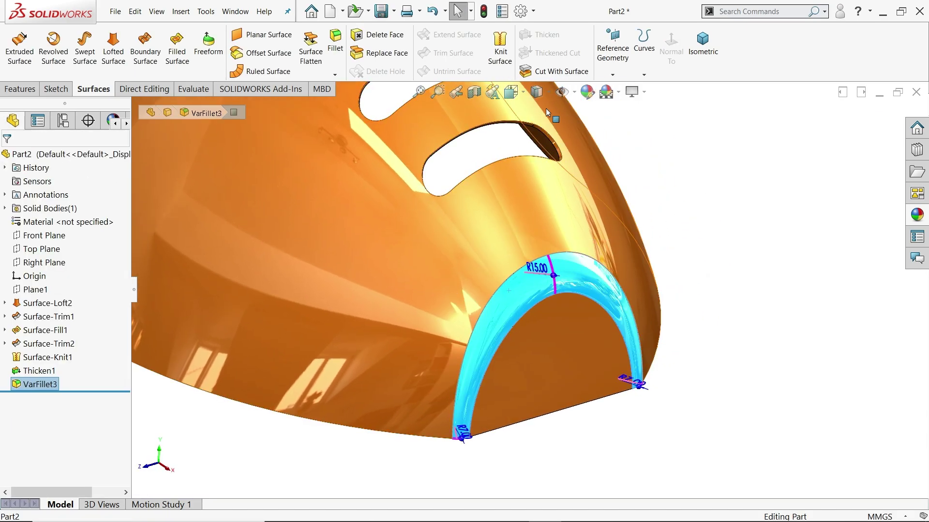
- Apply the orange appearance to the VarFillet3 face
left_click(587, 92)
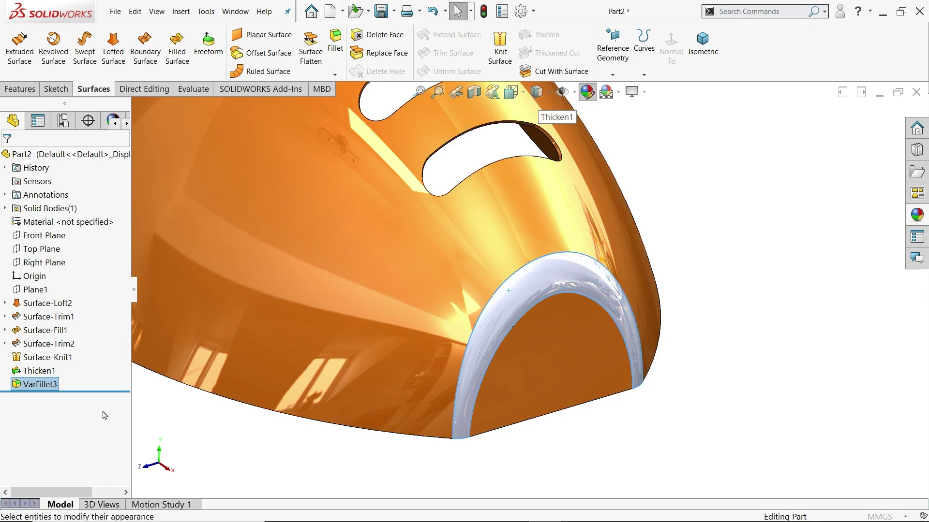
left_click(39, 431)
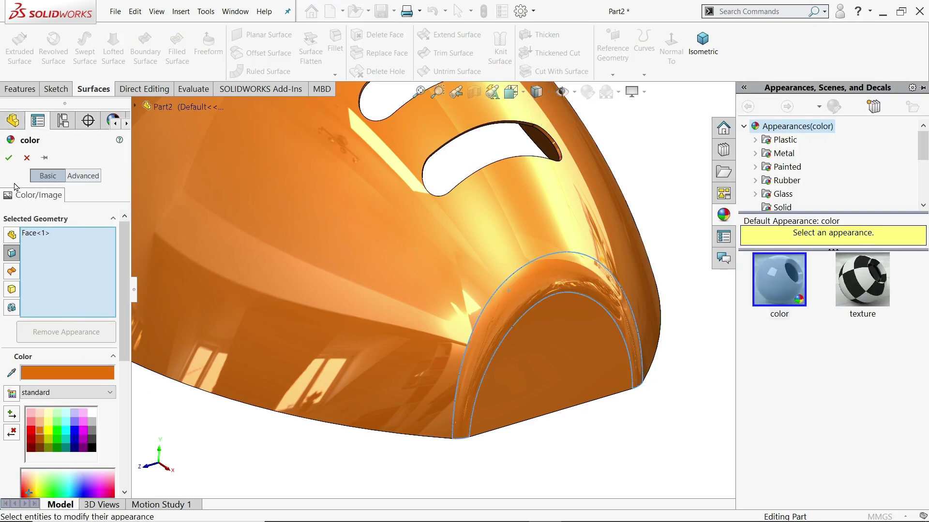
left_click(9, 158)
scroll(560, 284, "up", 5)
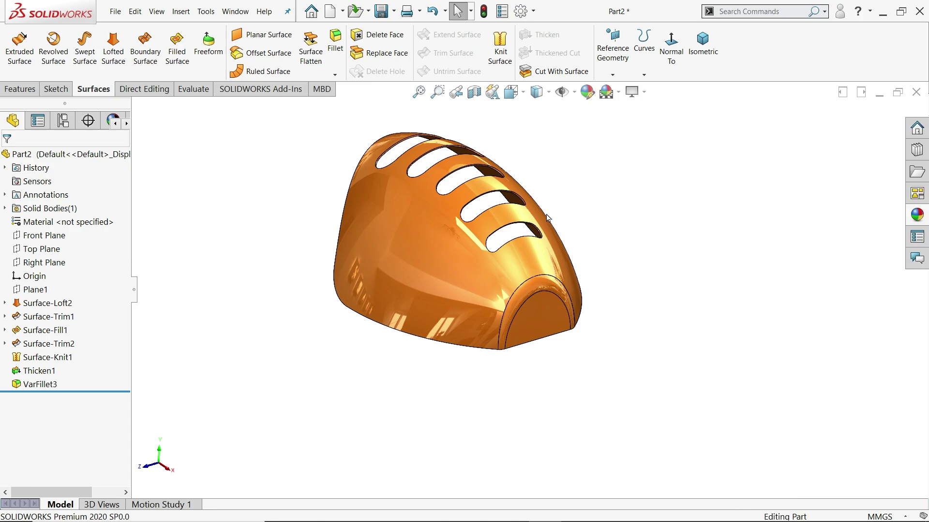
scroll(561, 232, "up", 3)
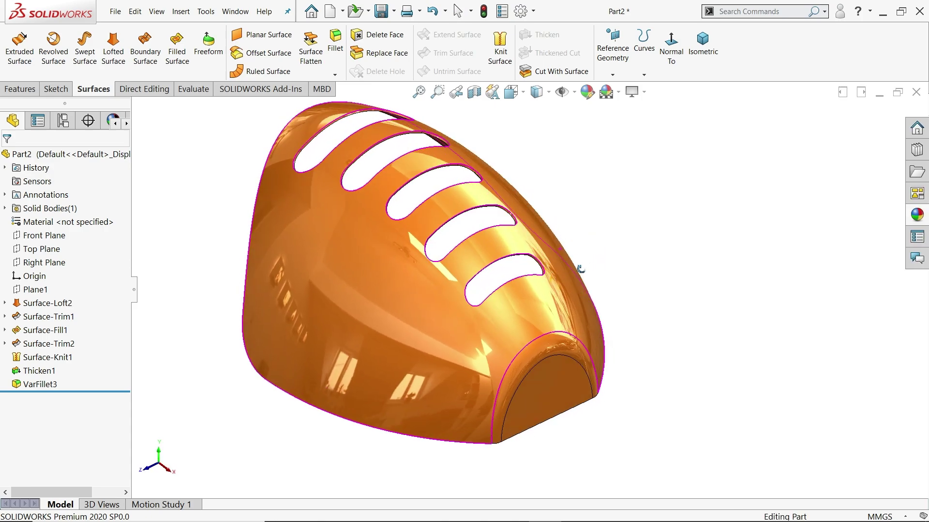